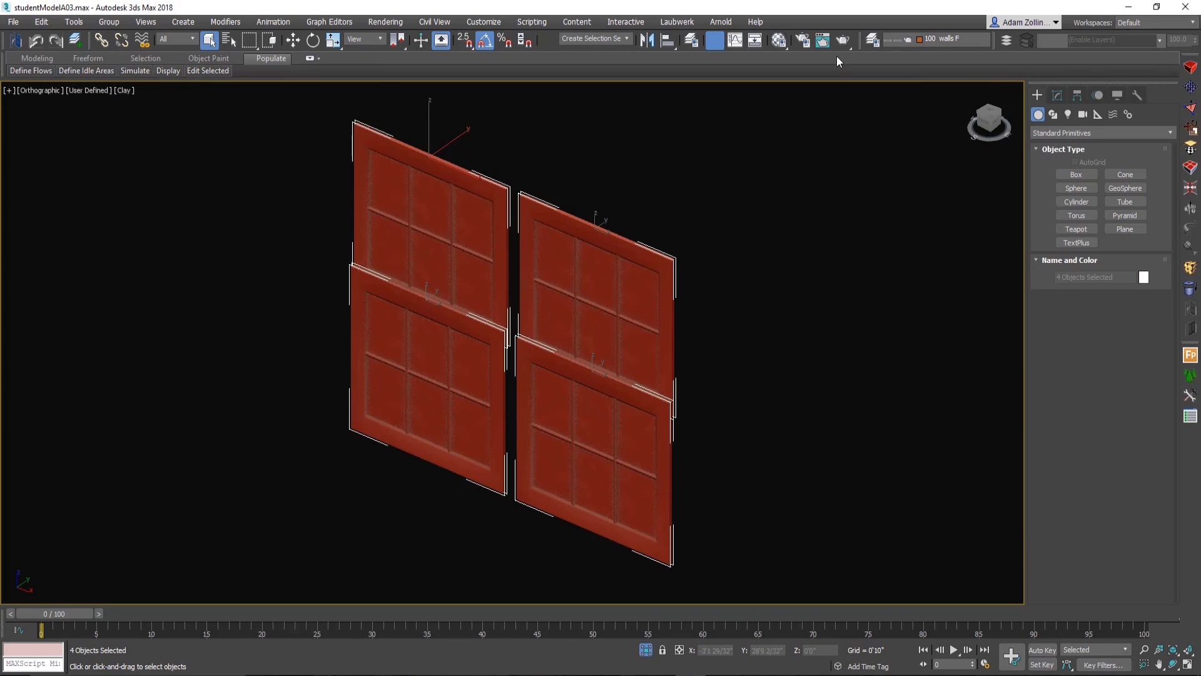
- Open the Material Editor and apply a sample material to the selected glass panes of the window model
key(m)
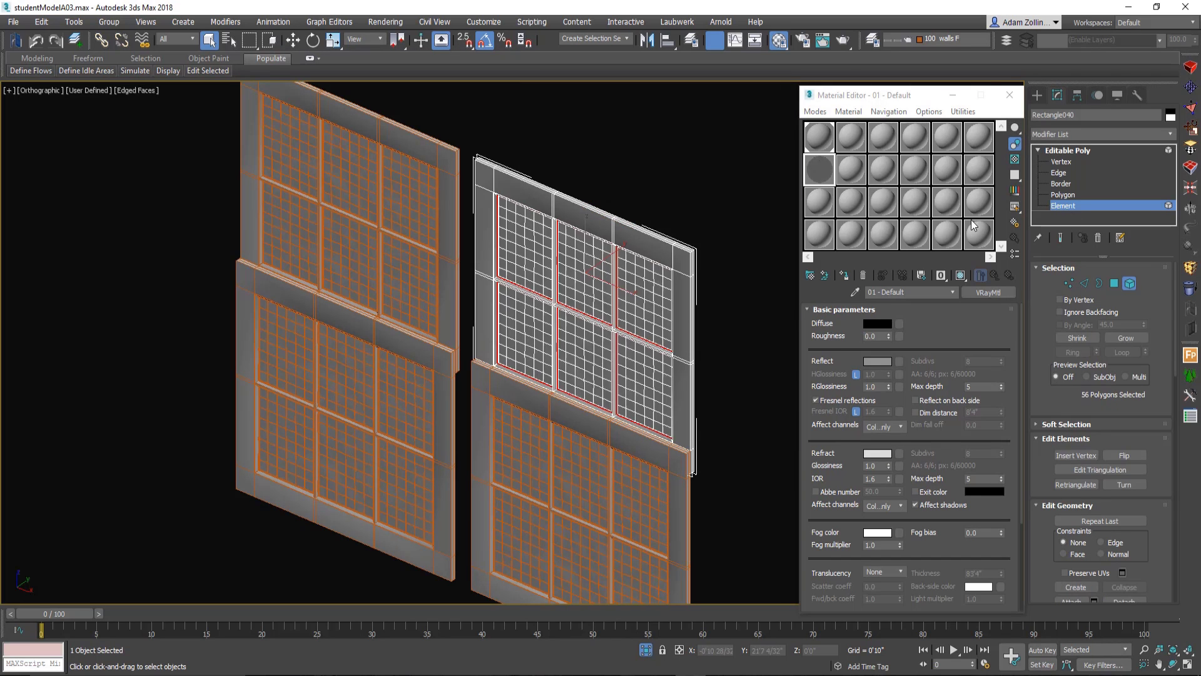
drag(974, 225, 471, 377)
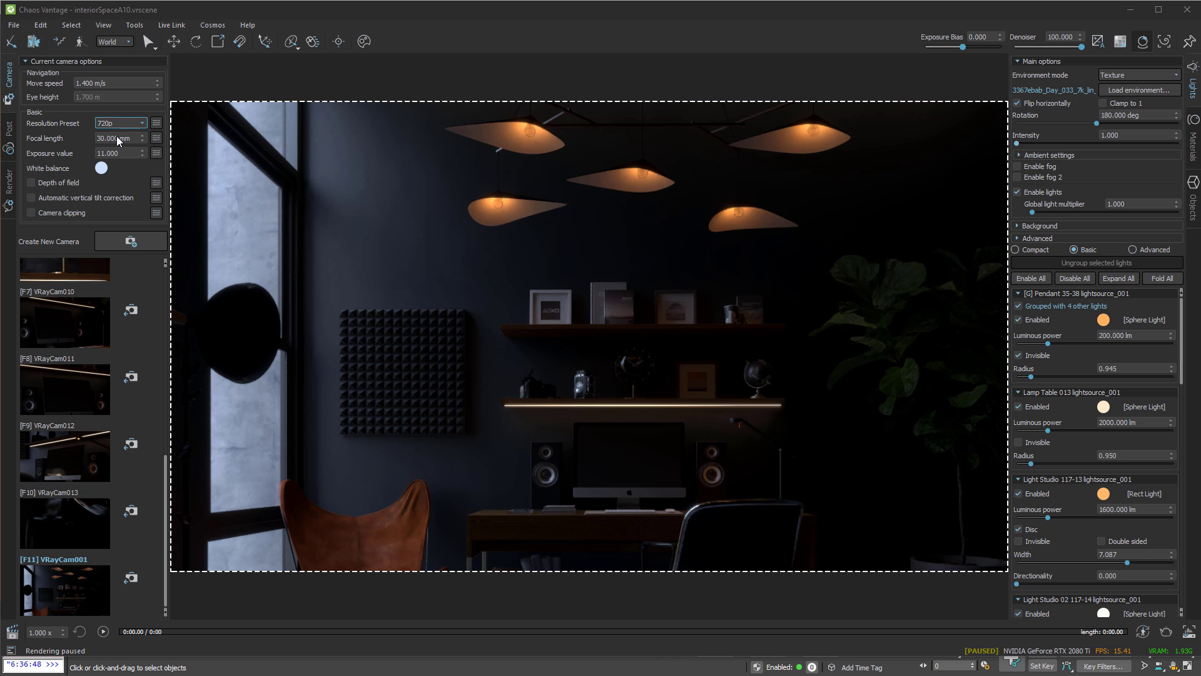
- In Chaos Vantage, set the current camera's exposure value to 7.875 and its resolution to 1280 x 1280
click(134, 138)
drag(145, 158, 156, 179)
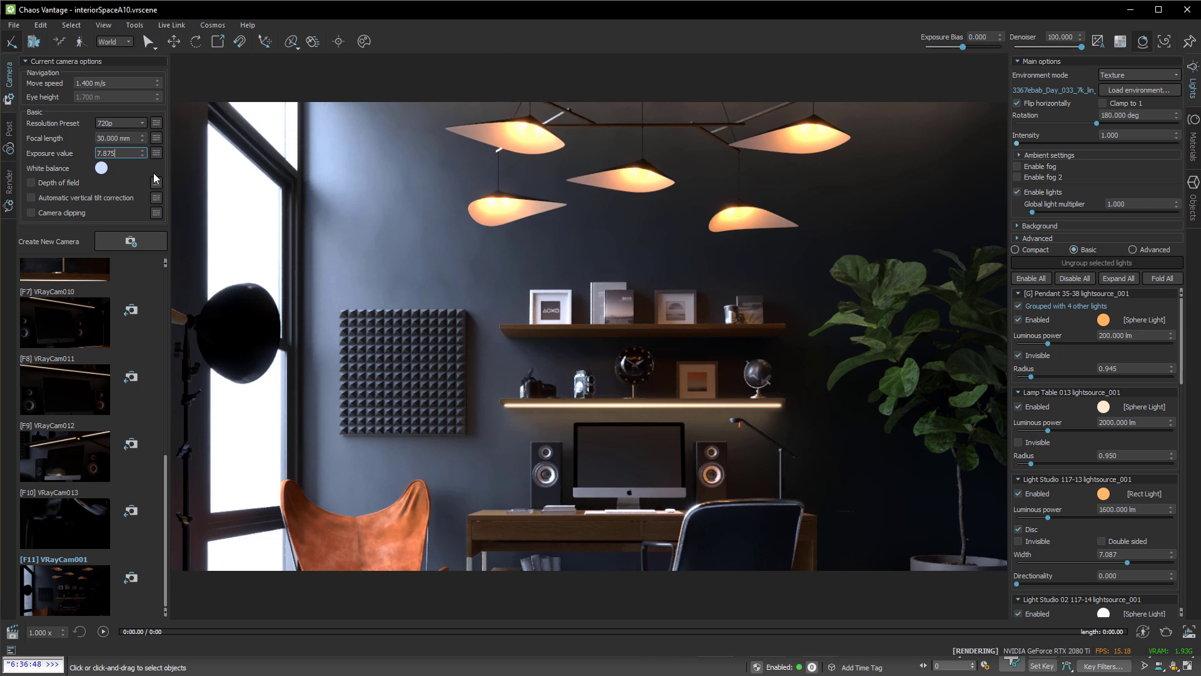
click(144, 125)
click(157, 125)
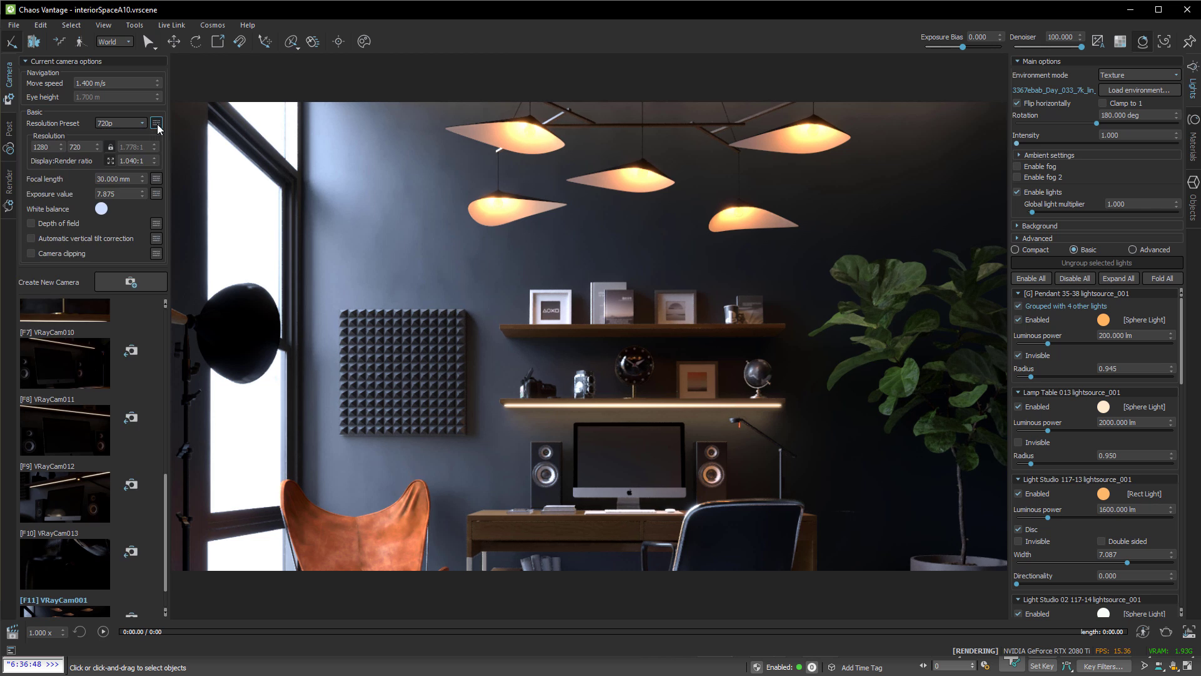
click(70, 146)
double_click(70, 146)
text(1280)
key(Return)
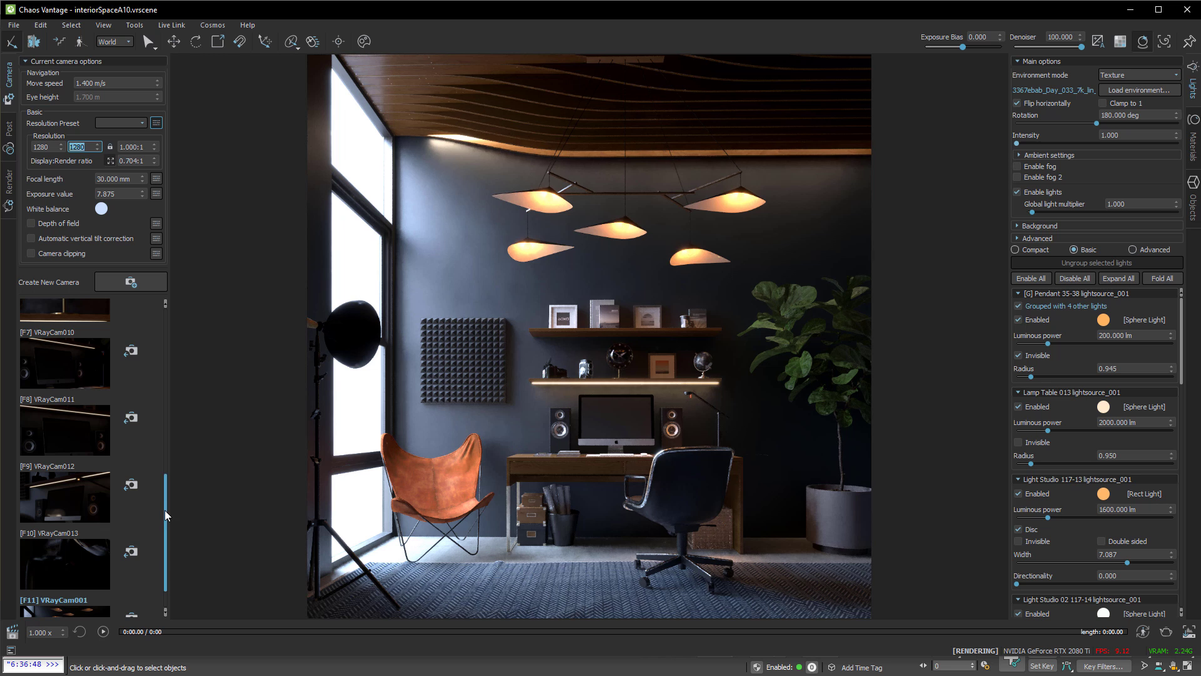
- Update VRayCam001 in the camera list, saving only the camera resolution
drag(166, 515, 151, 588)
click(129, 582)
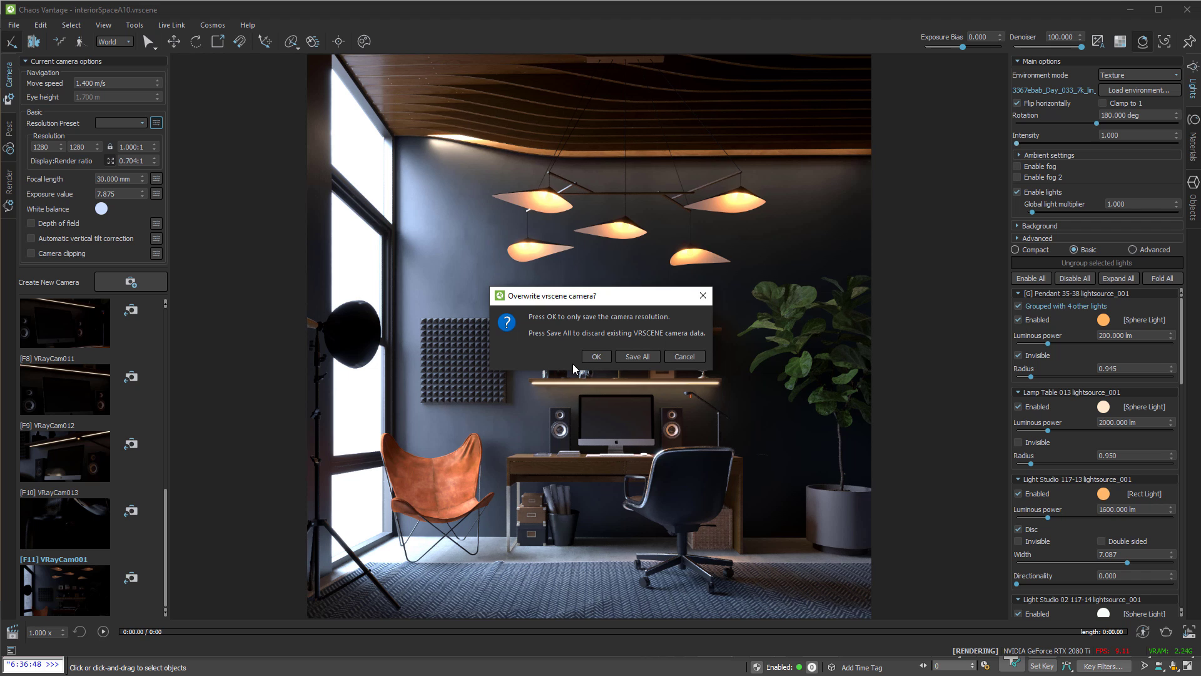
click(593, 358)
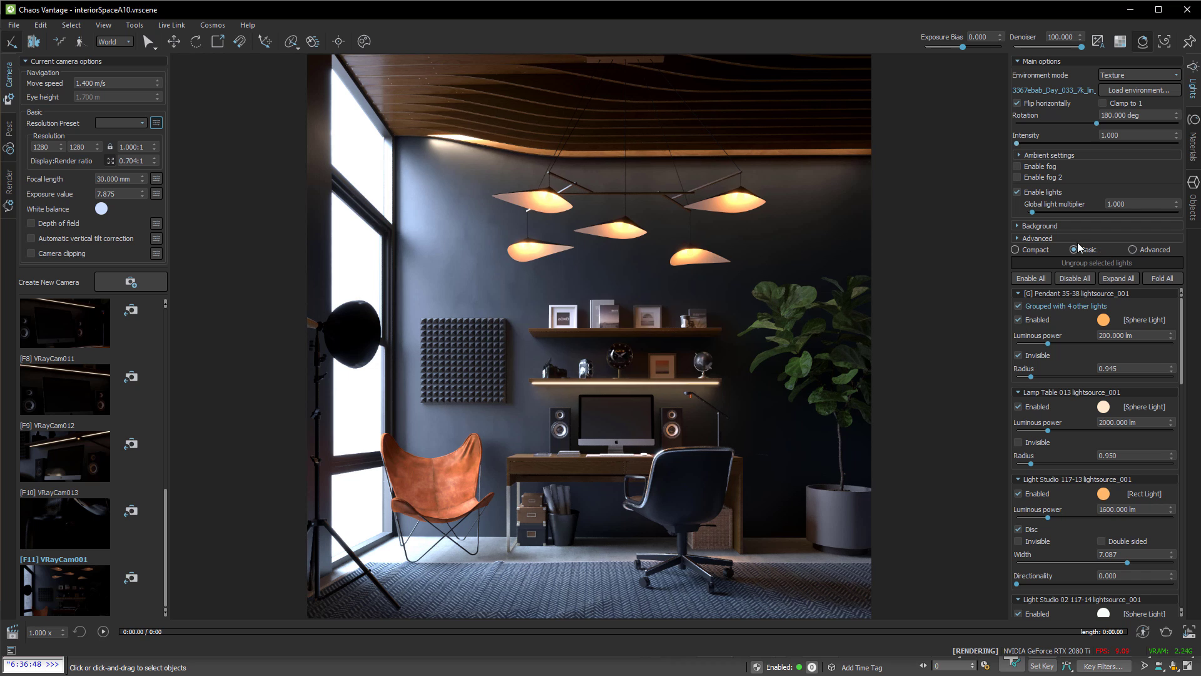
- Compare the Compact, Basic and Advanced display modes of the light list, leaving it in Compact mode
click(1015, 250)
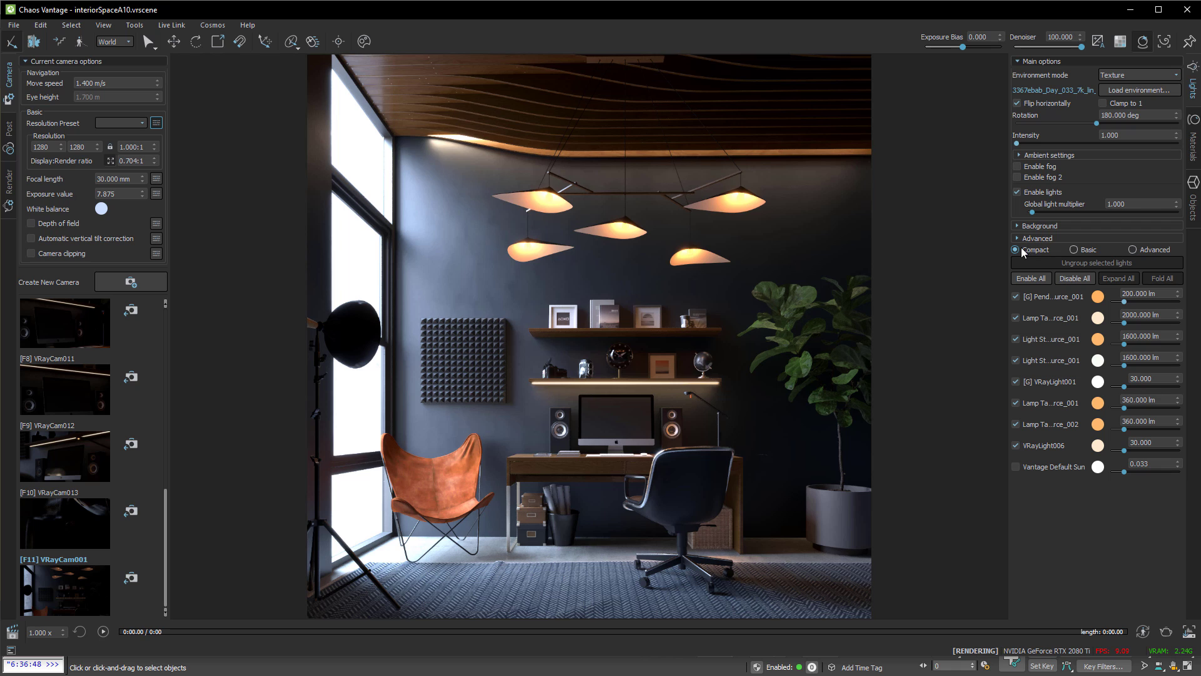
click(1075, 250)
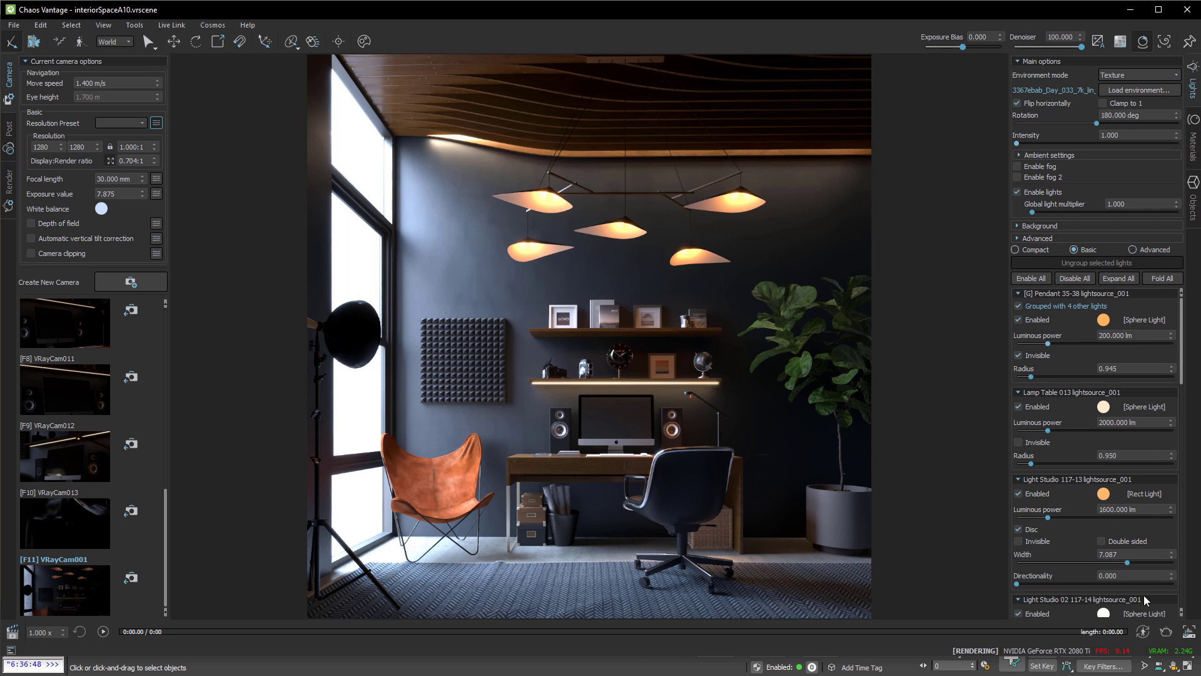
click(1134, 250)
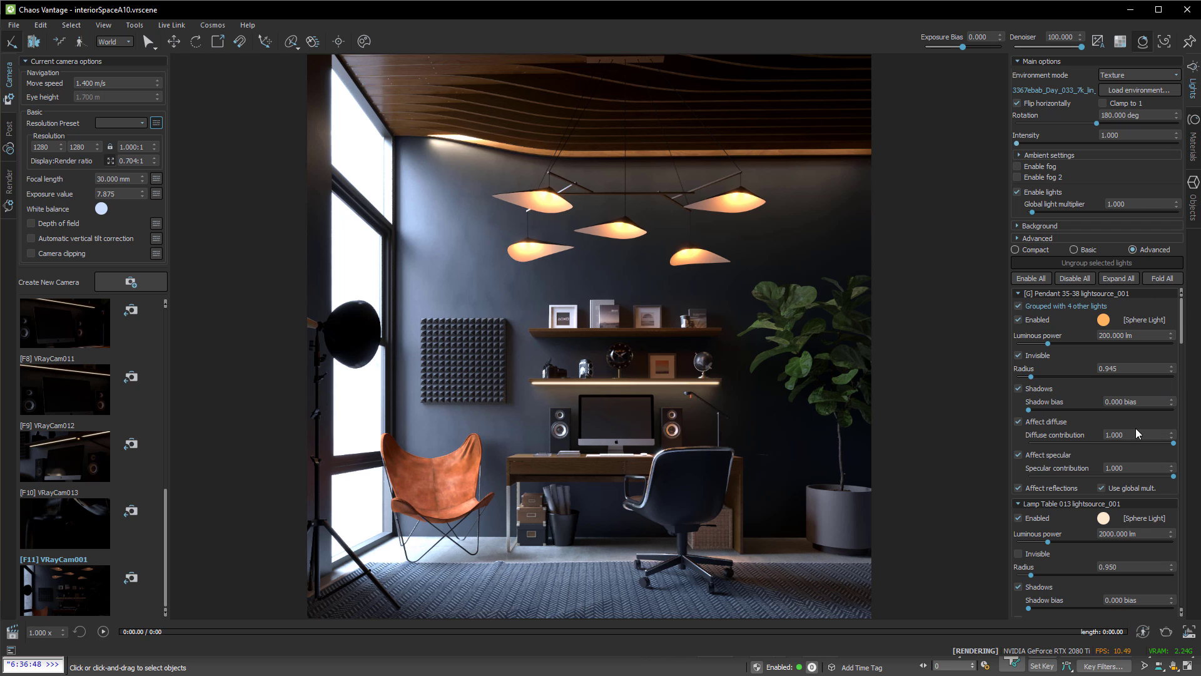
click(1137, 434)
scroll(1136, 434, down, 1)
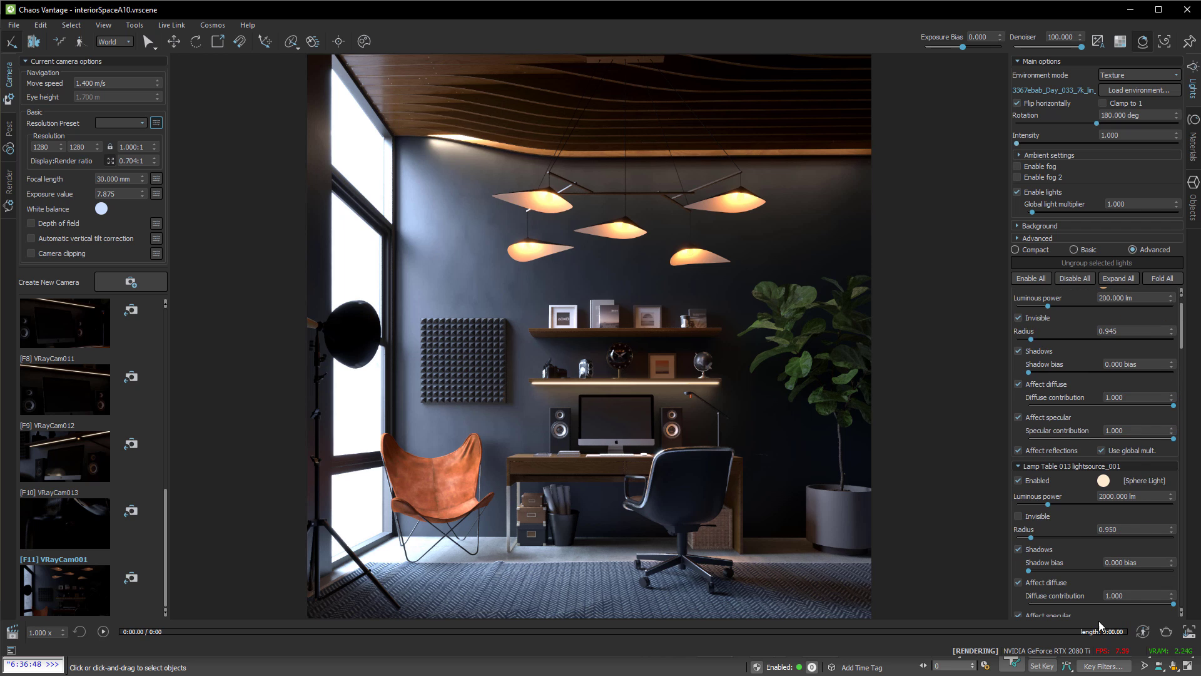
click(1017, 251)
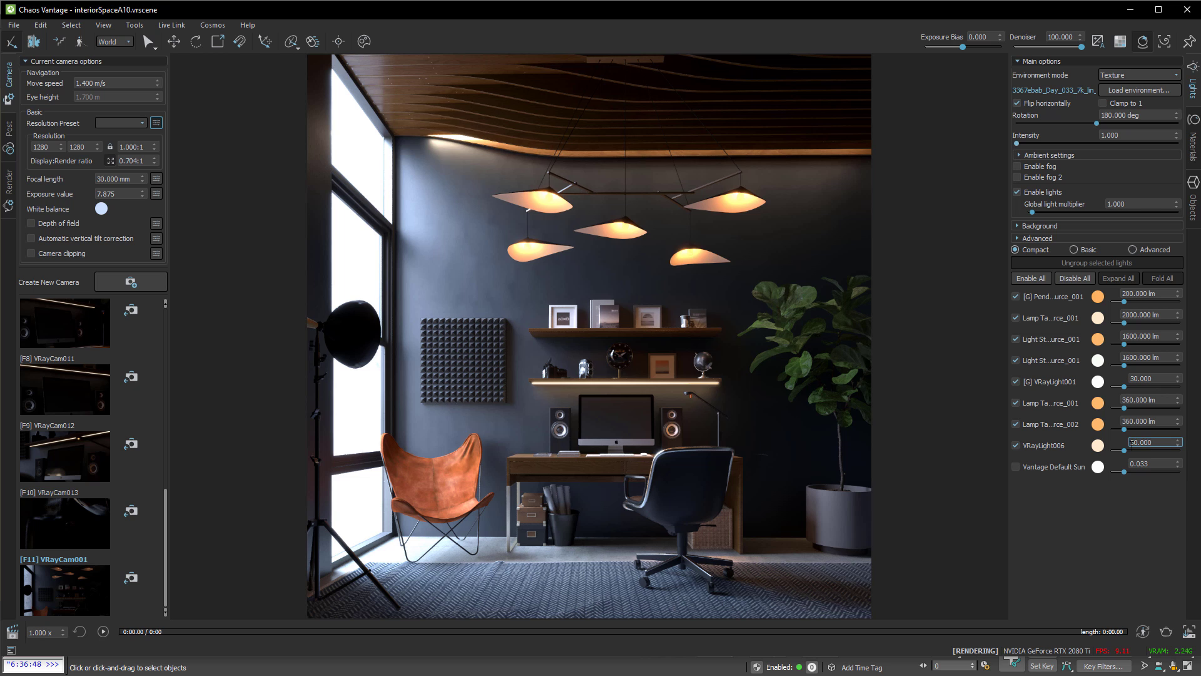
- Set the intensity of VRayLight006, the shelf's strip light, to 200
click(1016, 445)
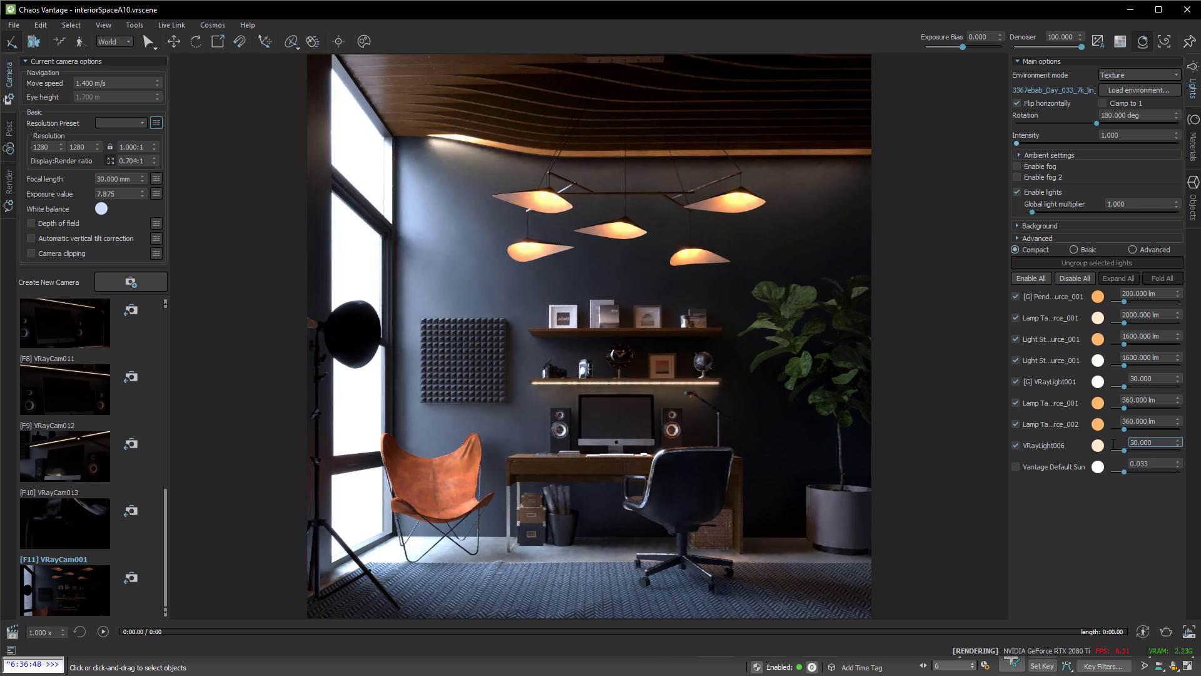
drag(1156, 442, 1113, 444)
text(200)
key(Return)
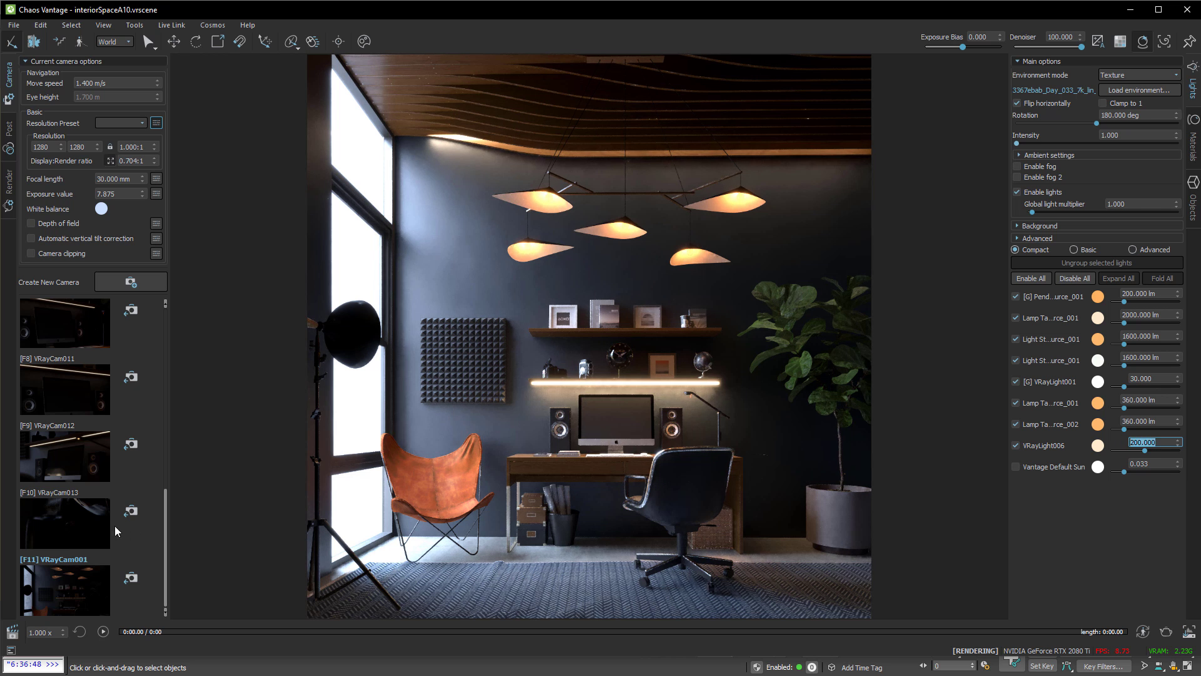
- Switch to the VRayCam011 view and update VRayCam012 in the camera list, saving only the camera resolution
scroll(75, 448, up, 1)
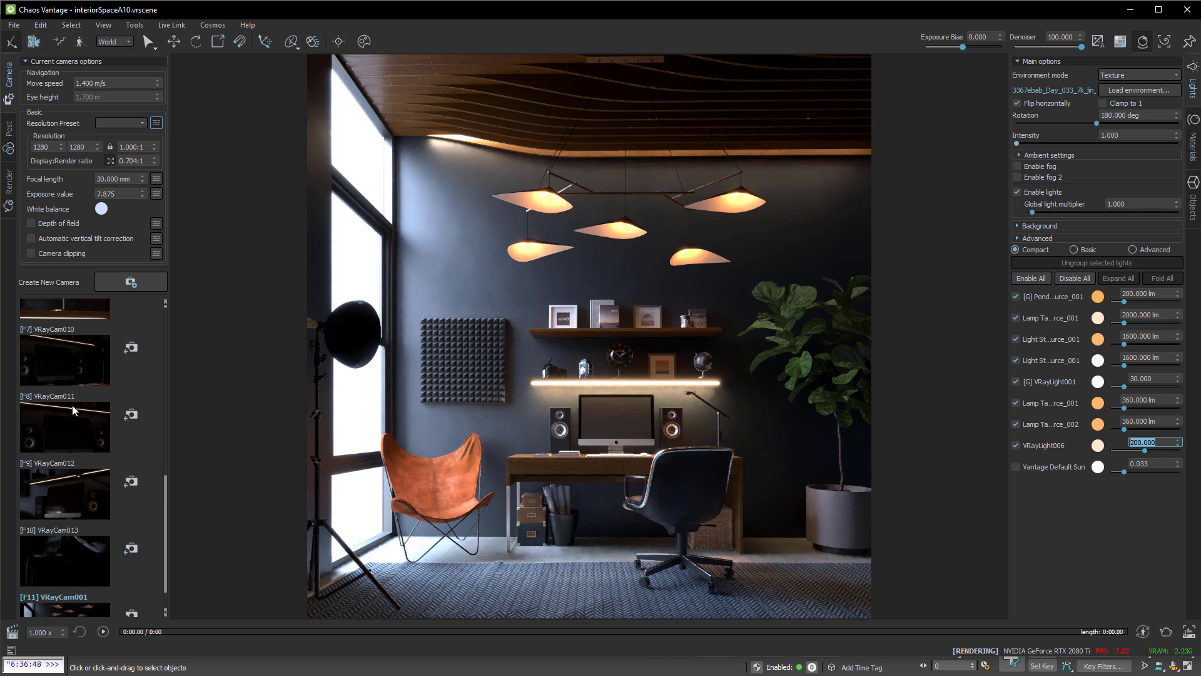
click(72, 436)
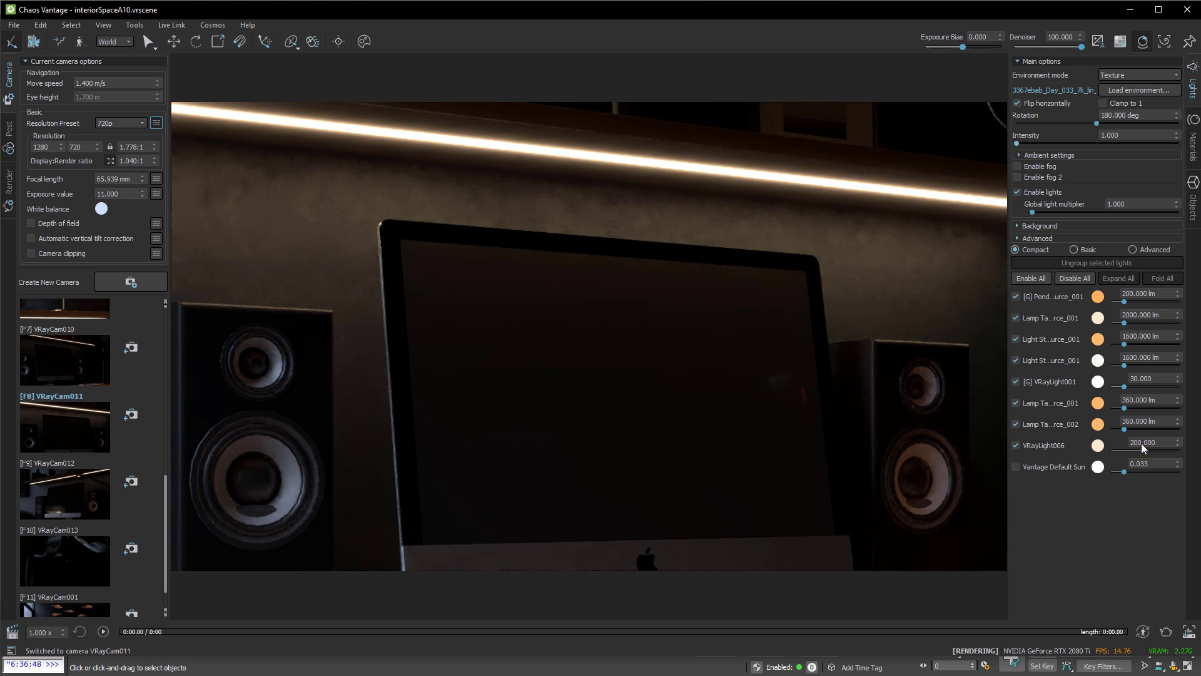
click(130, 481)
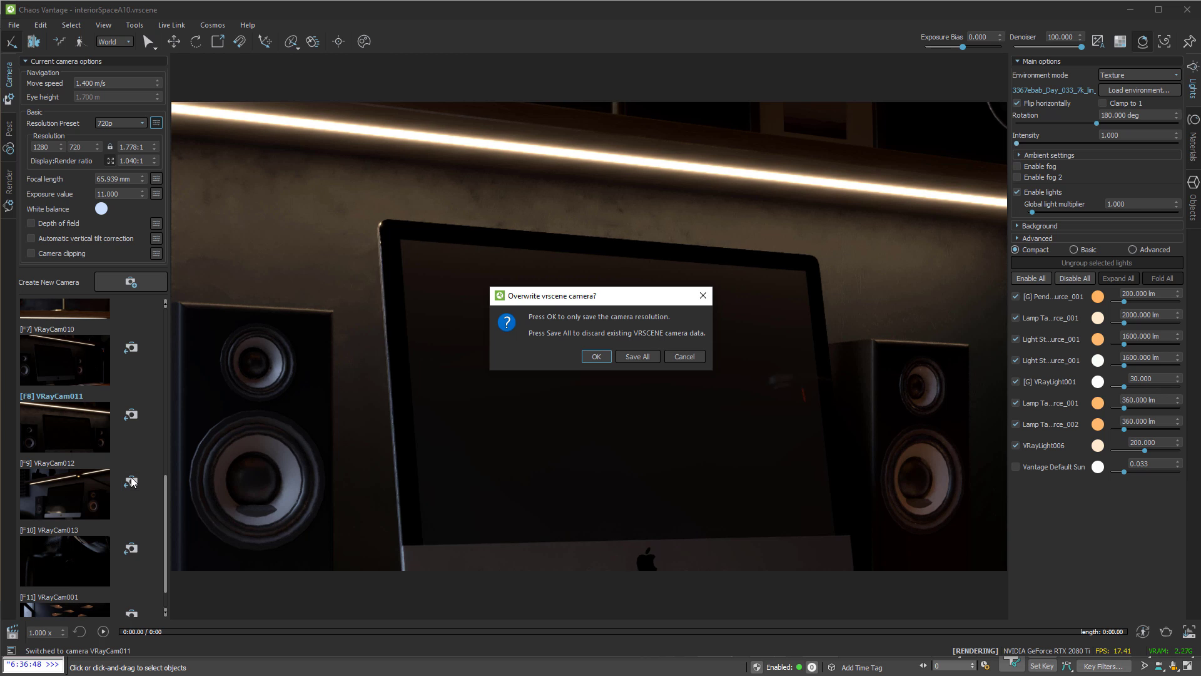
key(Return)
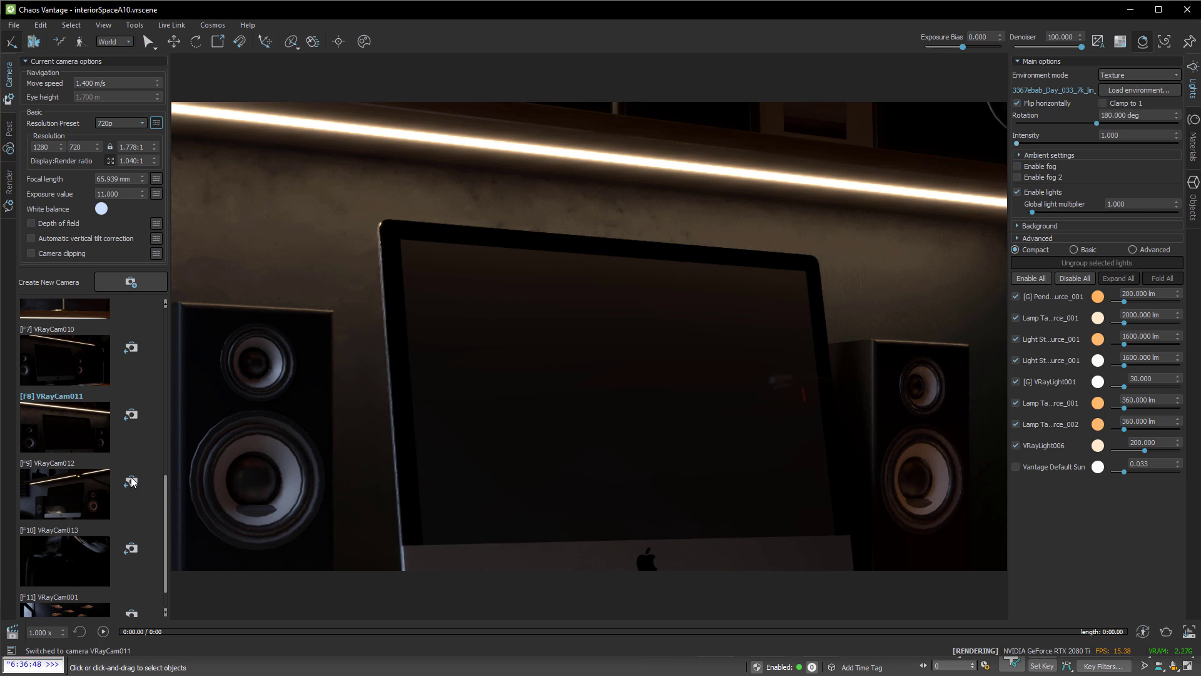
- Set VRayLight006's intensity to 5 and update VRayCam010, saving only the camera resolution
drag(1121, 436, 1106, 438)
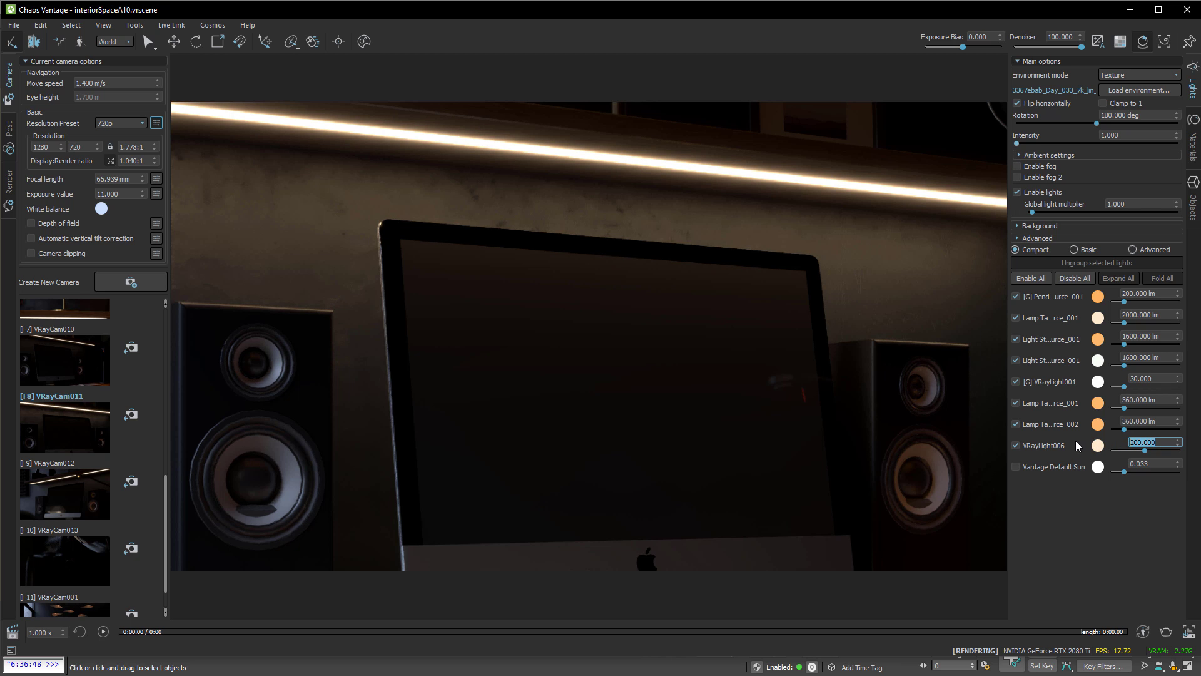
text(5)
key(Return)
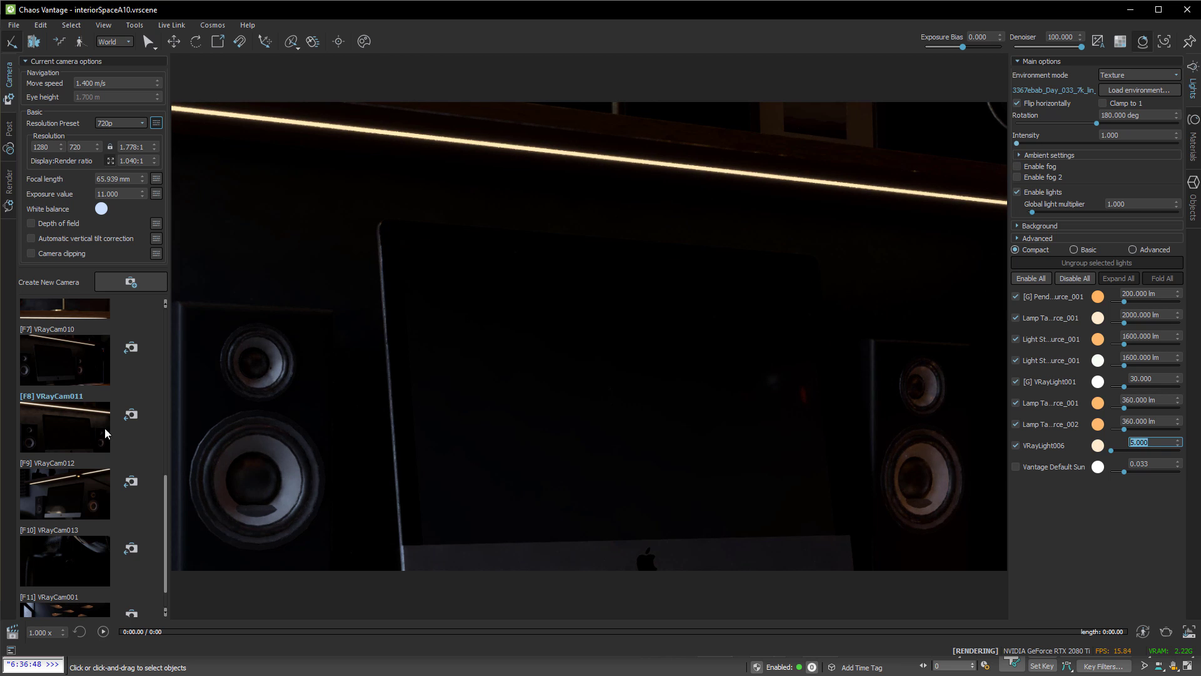
click(130, 347)
click(592, 358)
- Switch back to the VRayCam001 view and select VRayLight006's intensity value
drag(165, 483, 167, 569)
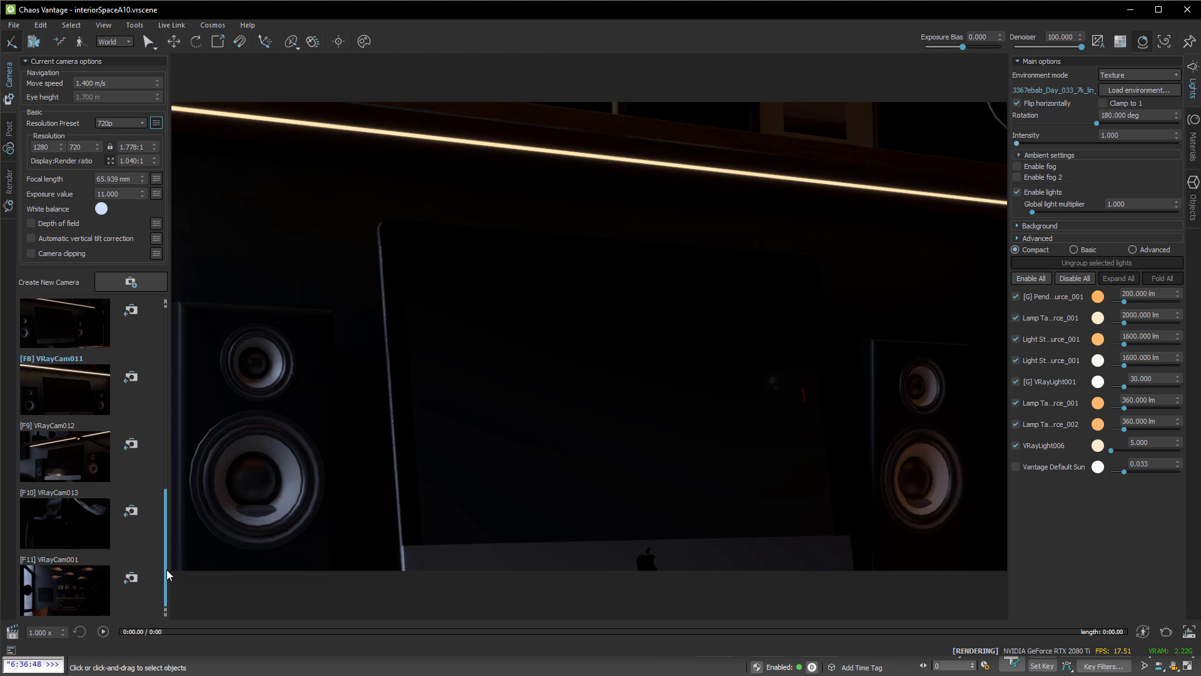
click(56, 581)
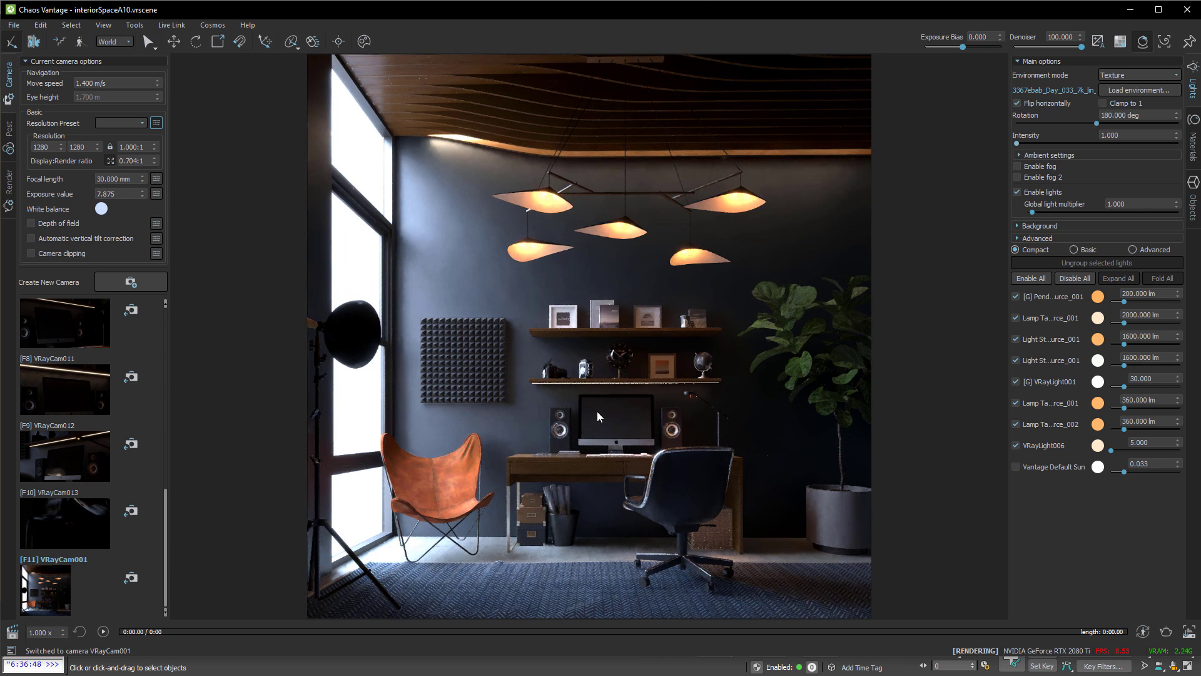
click(1155, 443)
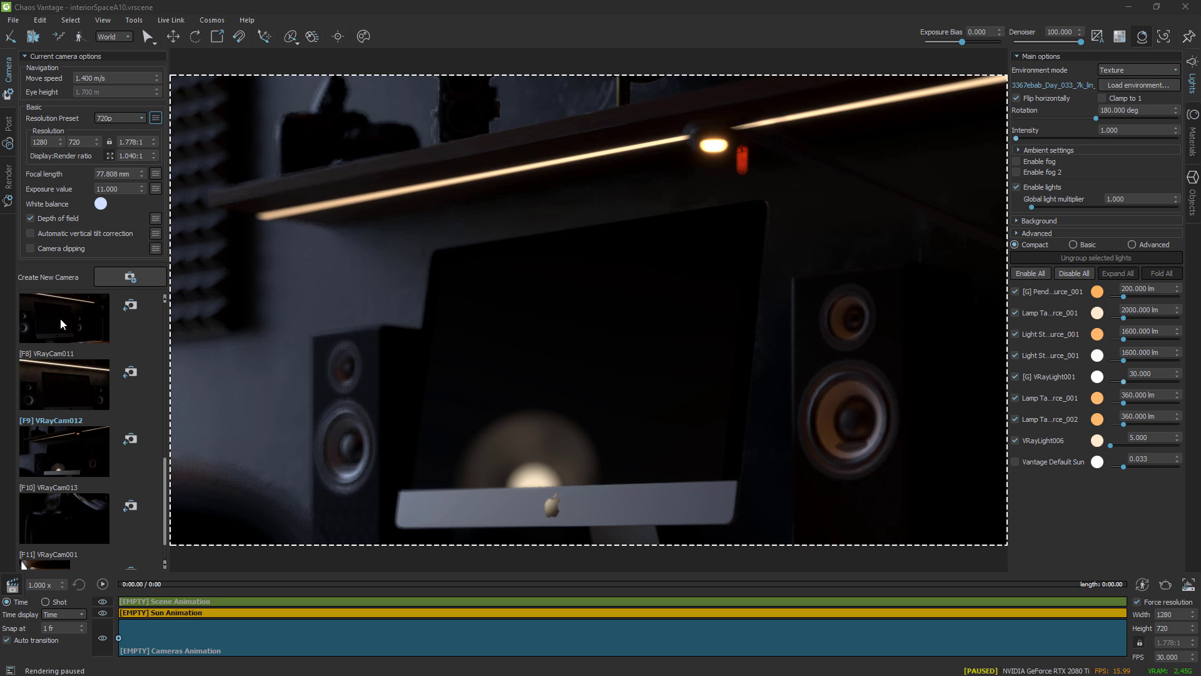
- In the VRayCam010 view, set a 1280 x 1280 resolution with locked aspect ratio and an exposure value of 7.650
click(60, 317)
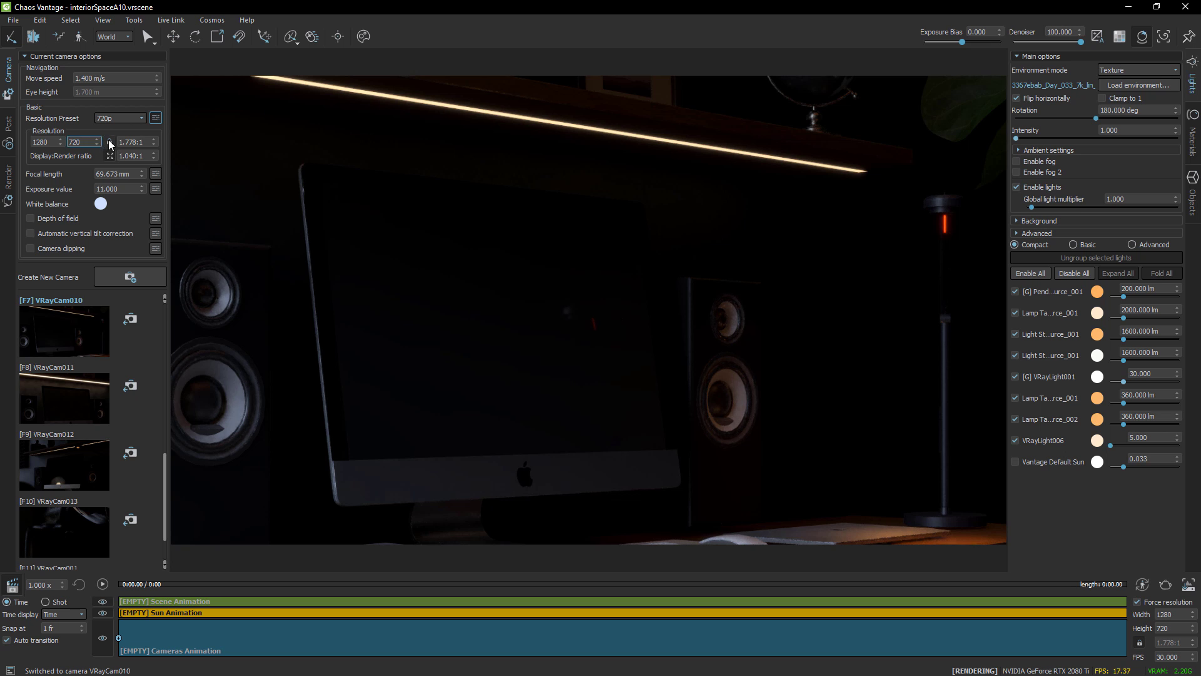
click(156, 119)
click(156, 120)
text(1280)
key(Return)
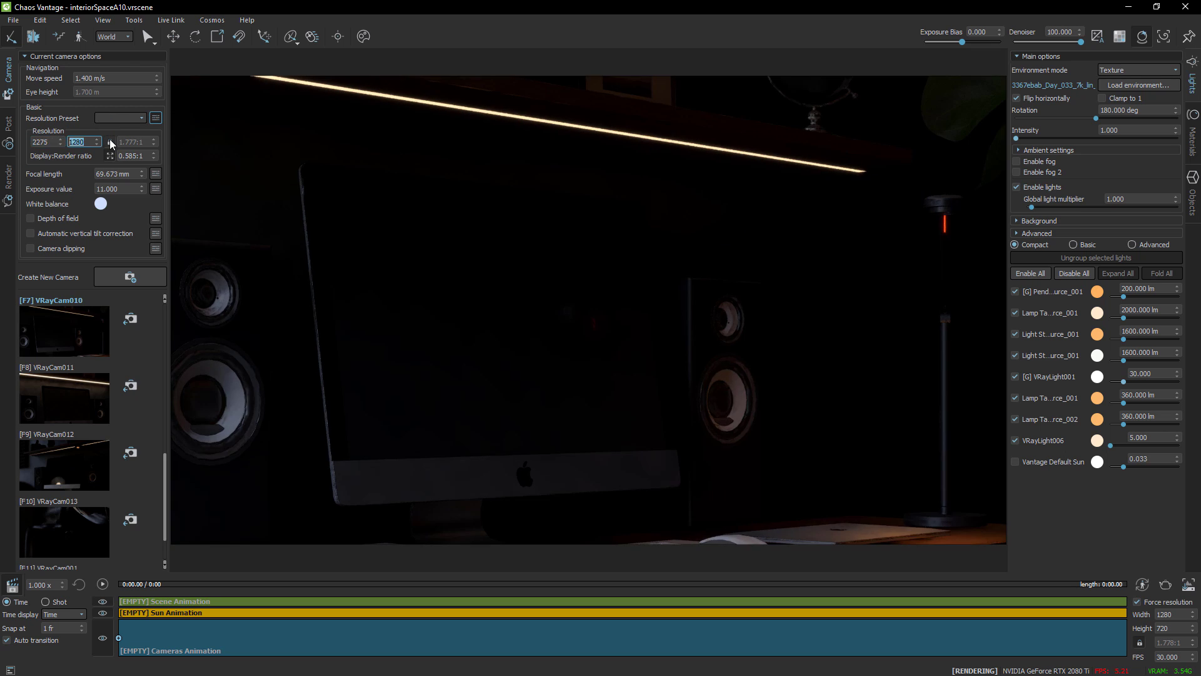
click(110, 142)
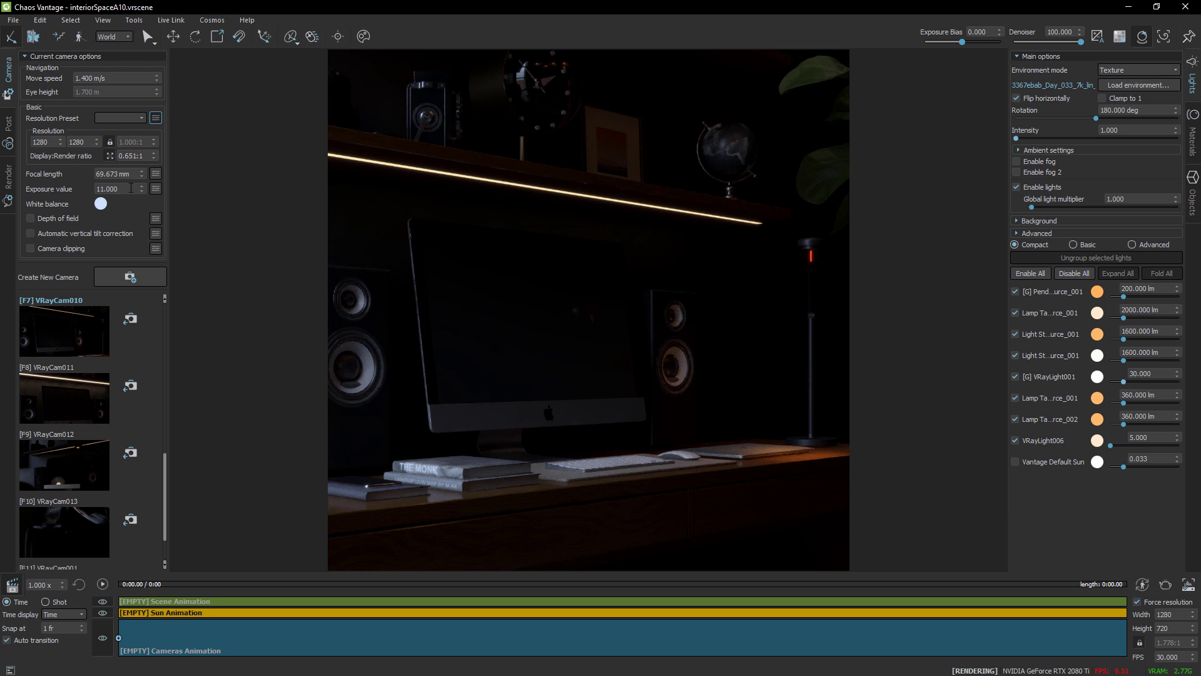
drag(140, 188, 148, 262)
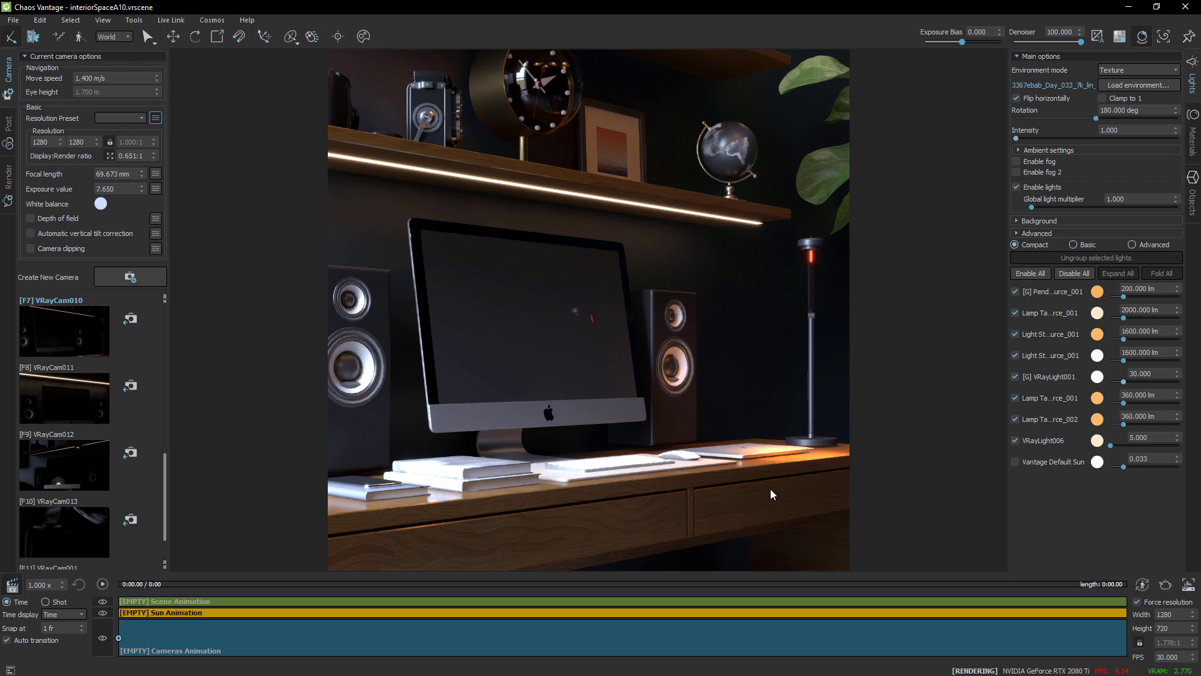
- Reframe the view on the desk lamp, globe and plant, and create a new camera from it
middle_drag(663, 449, 421, 425)
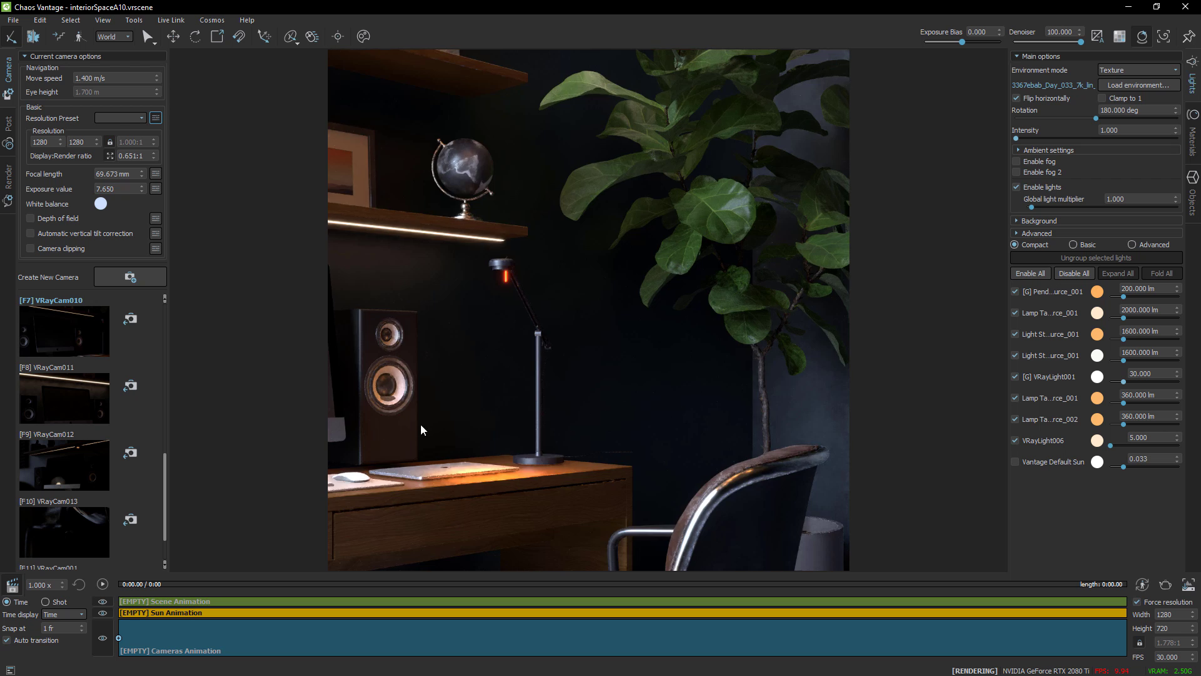
click(133, 277)
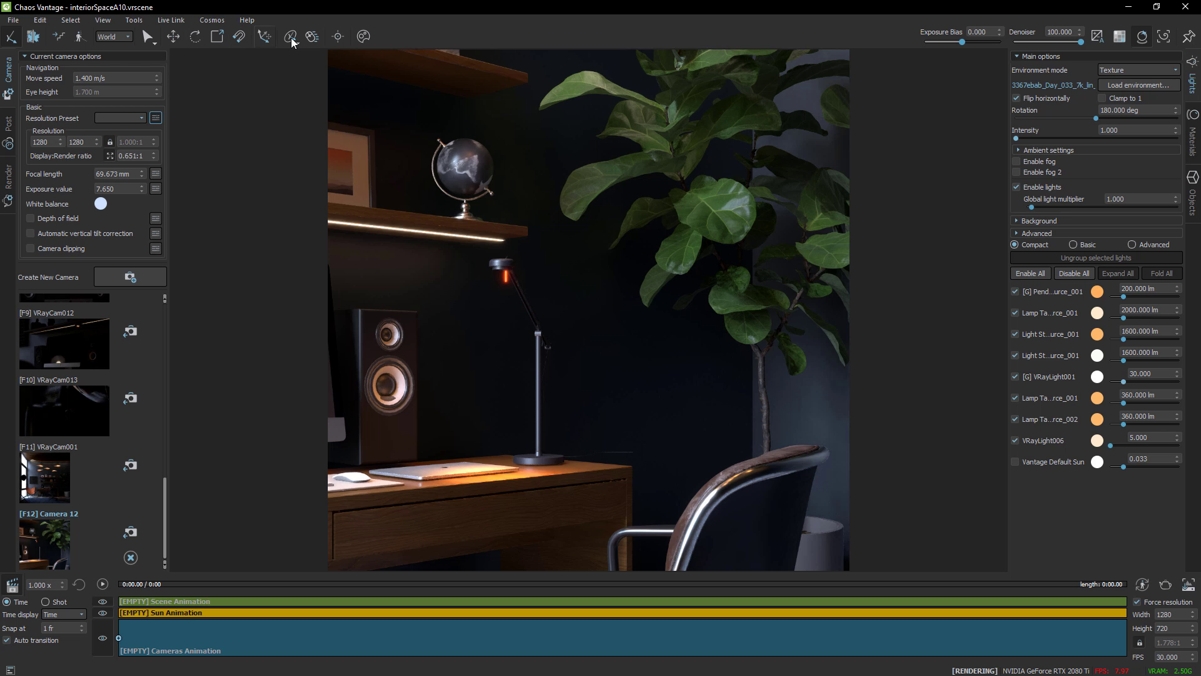
- Pick a point on the globe, fine-tune the framing and update Camera 12 with the adjusted view
click(338, 36)
click(469, 165)
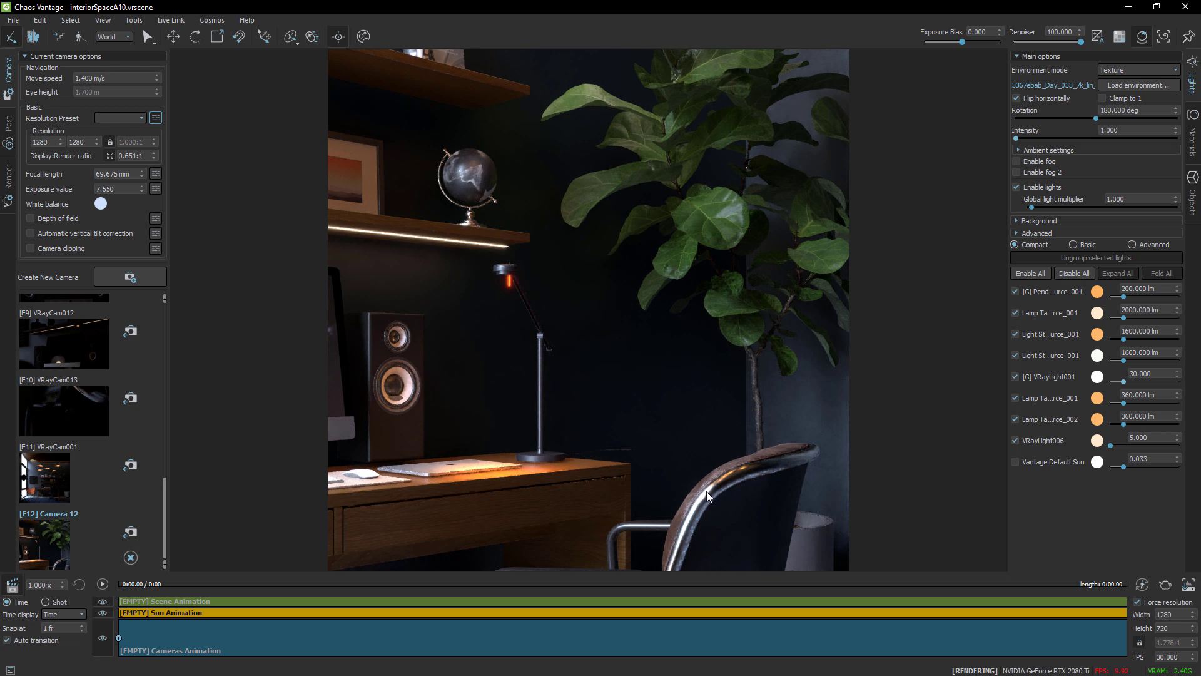
scroll(706, 491, up, 1)
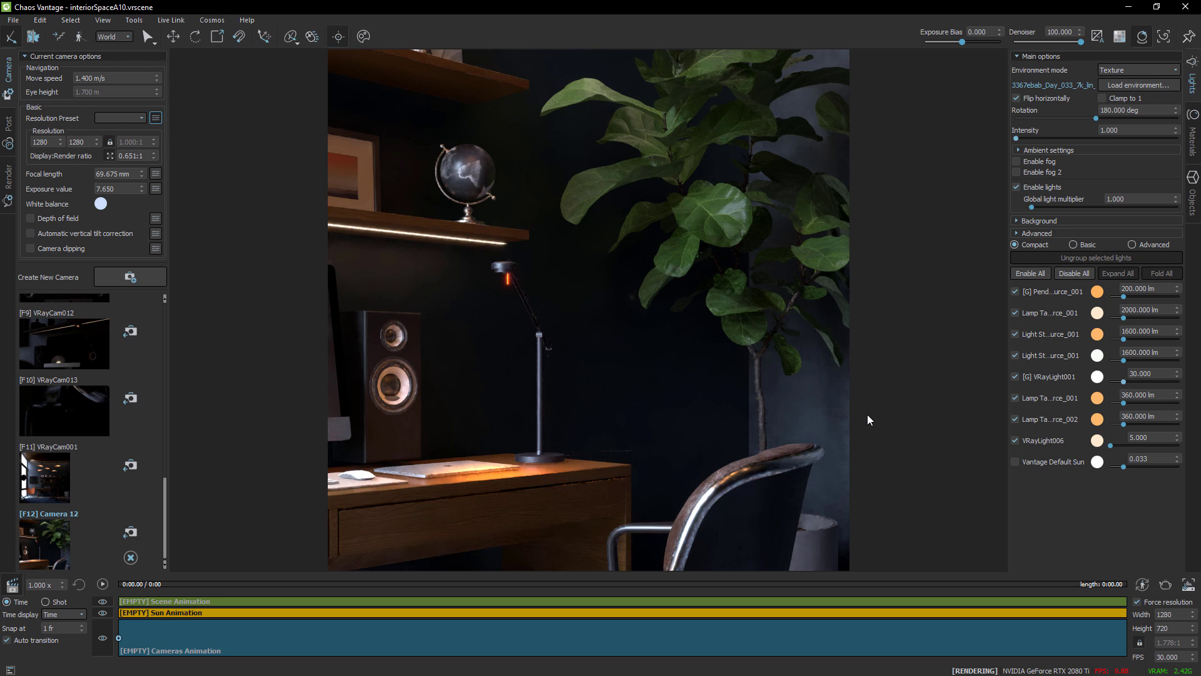
click(132, 532)
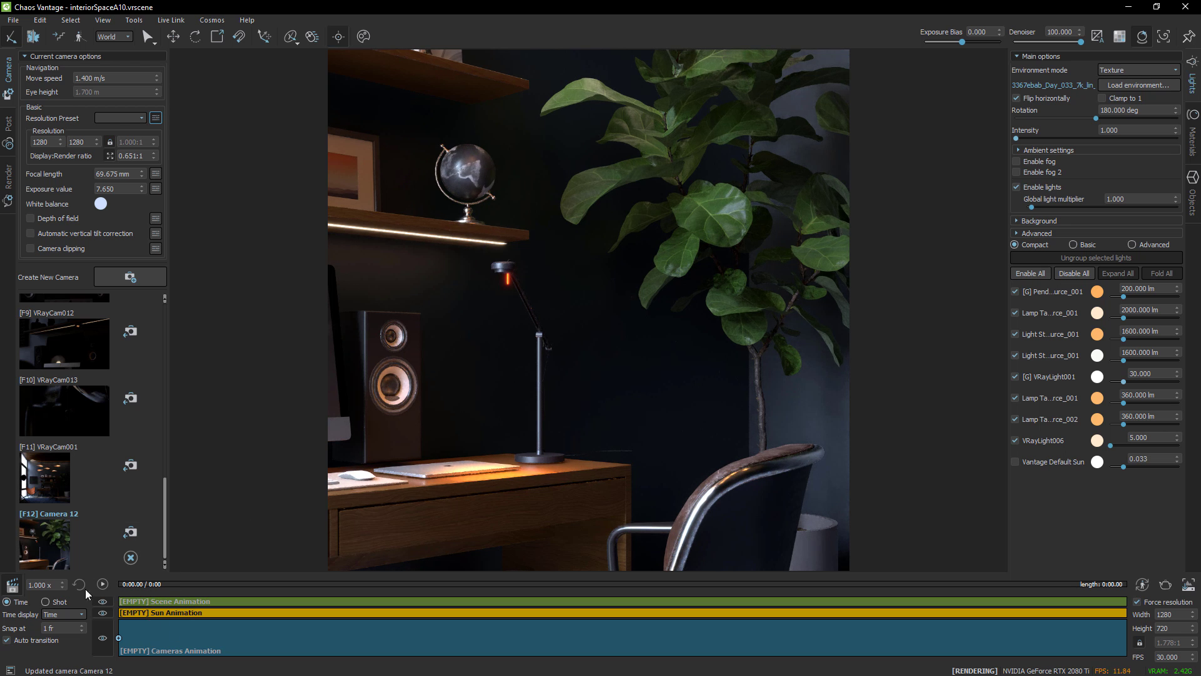
click(11, 586)
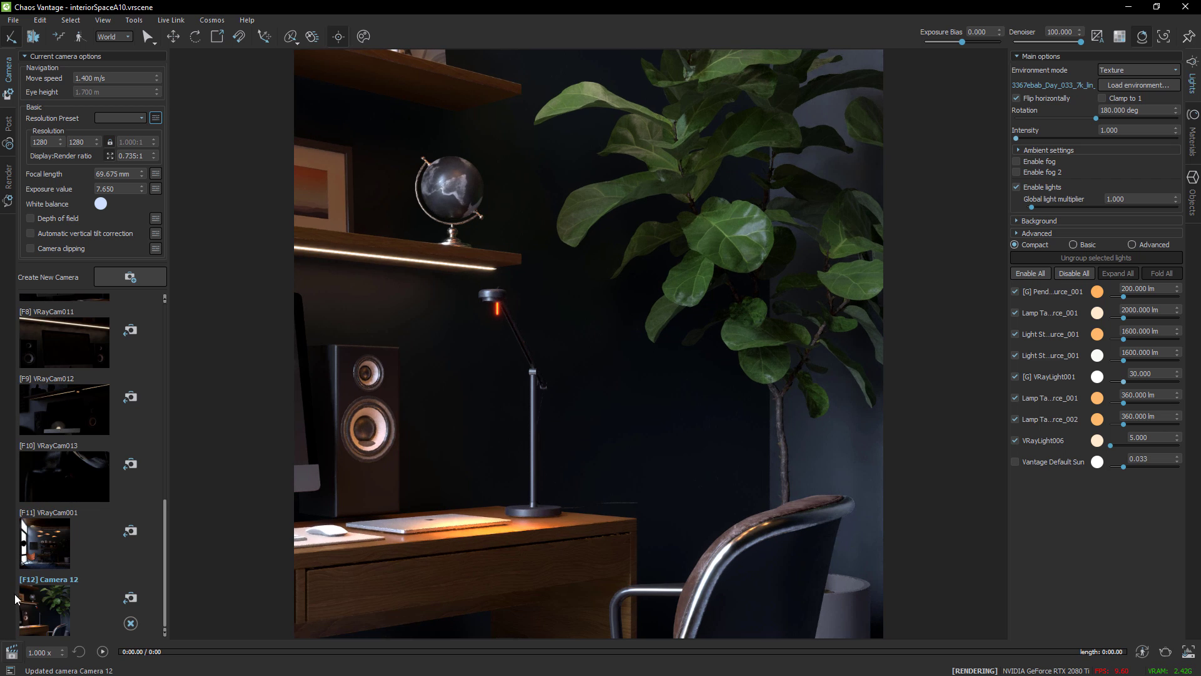
click(12, 652)
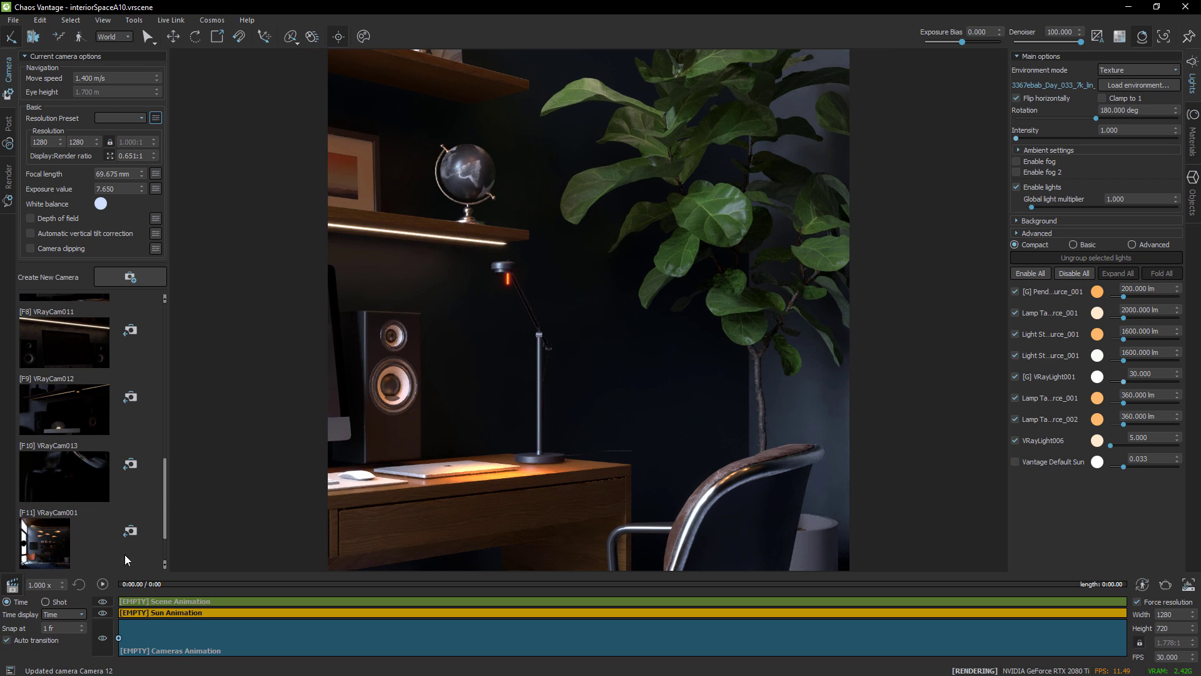
- Switch to the VRayCam010 view, enable depth of field focused on the desktop monitor, and update the camera
scroll(163, 515, up, 3)
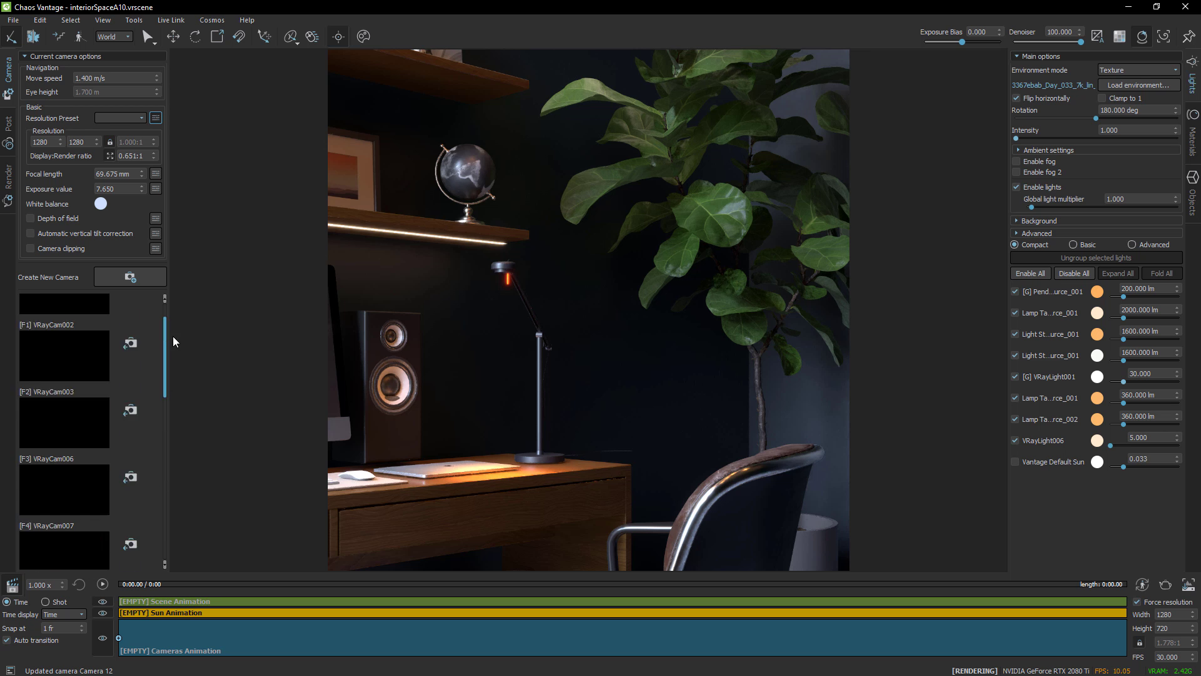
click(65, 362)
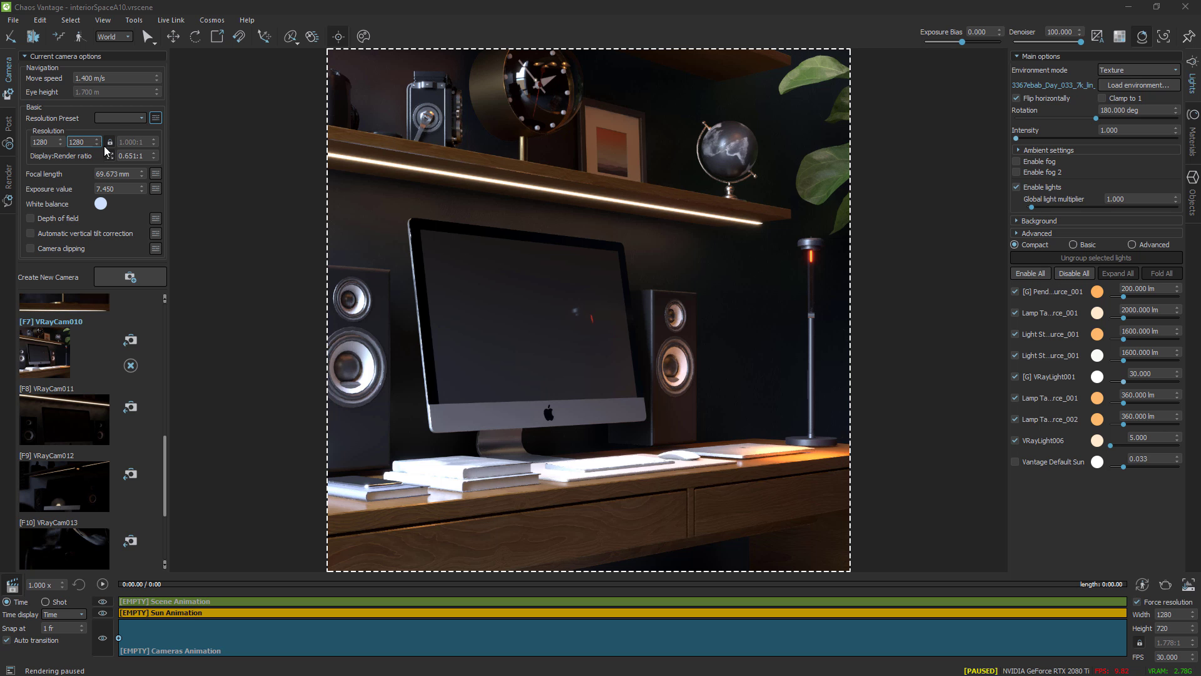
click(30, 219)
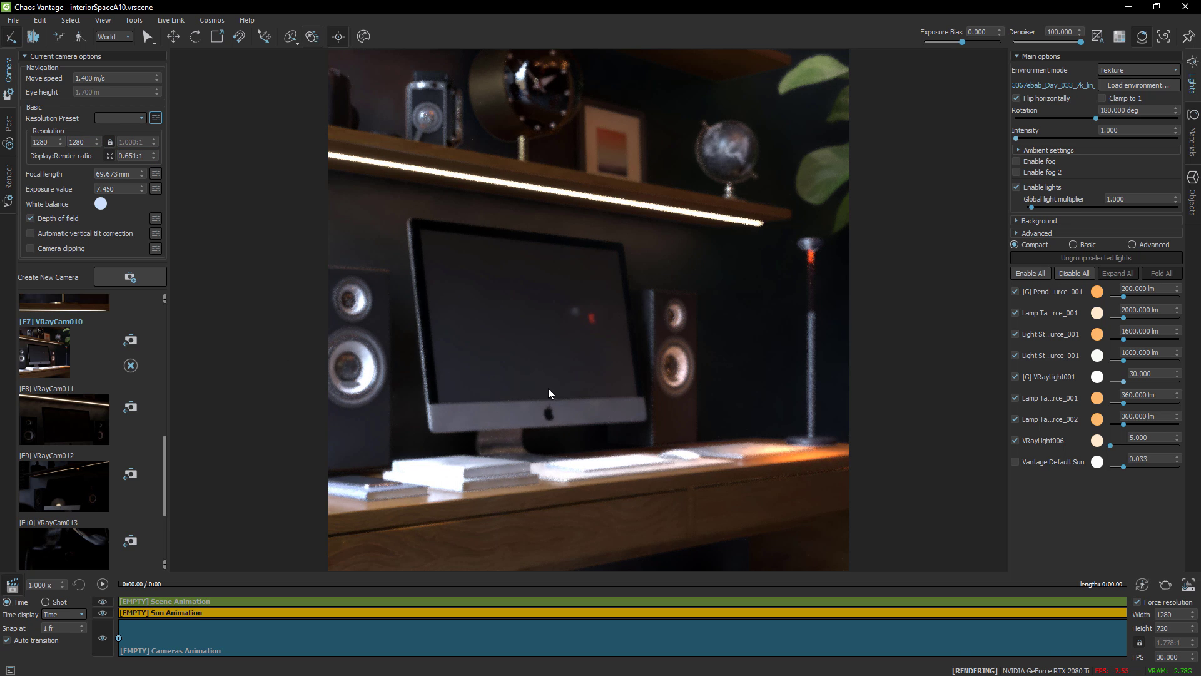
click(549, 412)
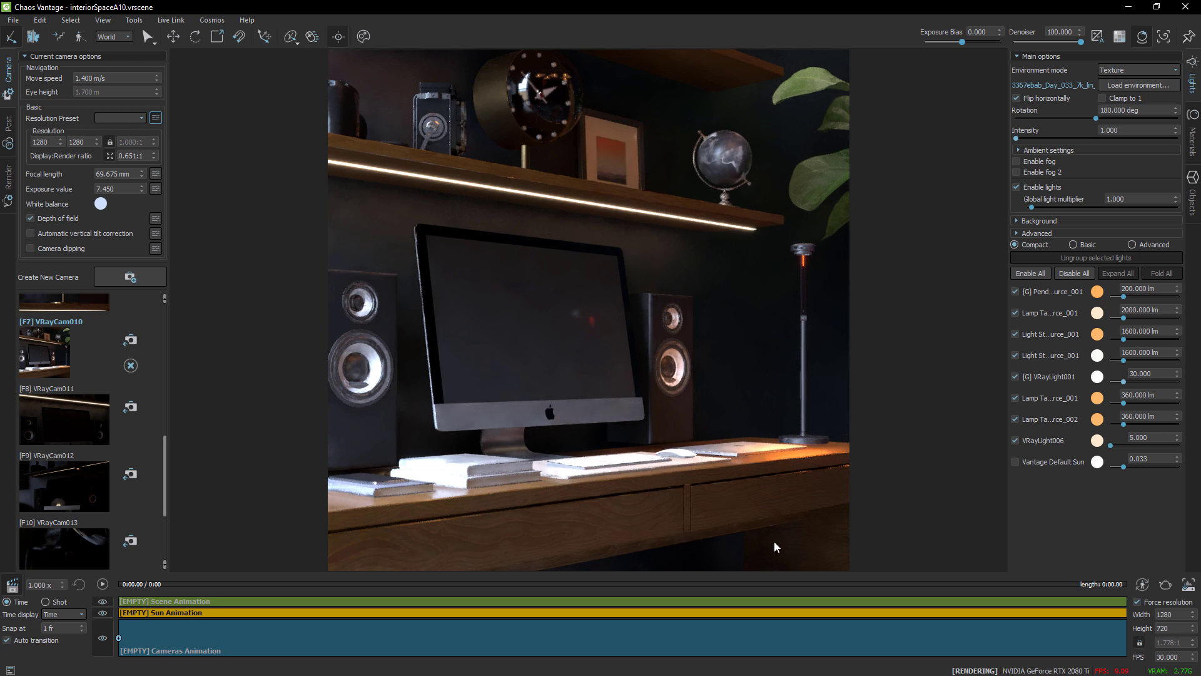
click(126, 340)
- Switch to the Camera 12 view to check it with depth of field
scroll(166, 558, down, 5)
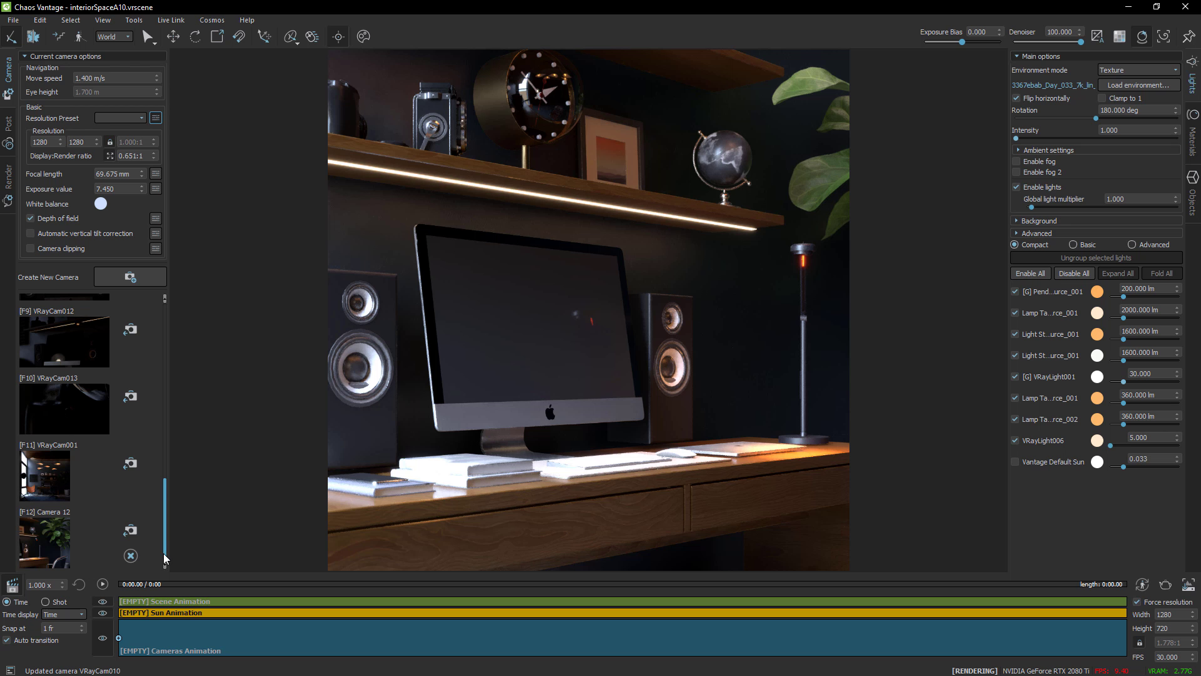
click(33, 533)
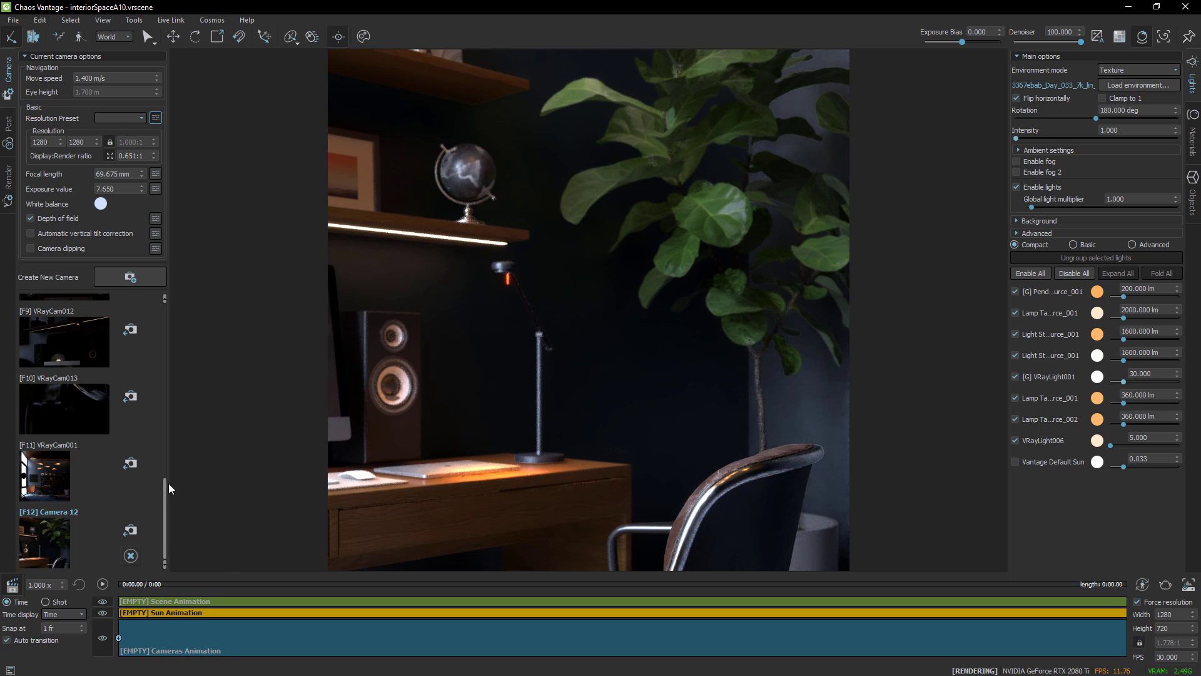
drag(164, 510, 161, 434)
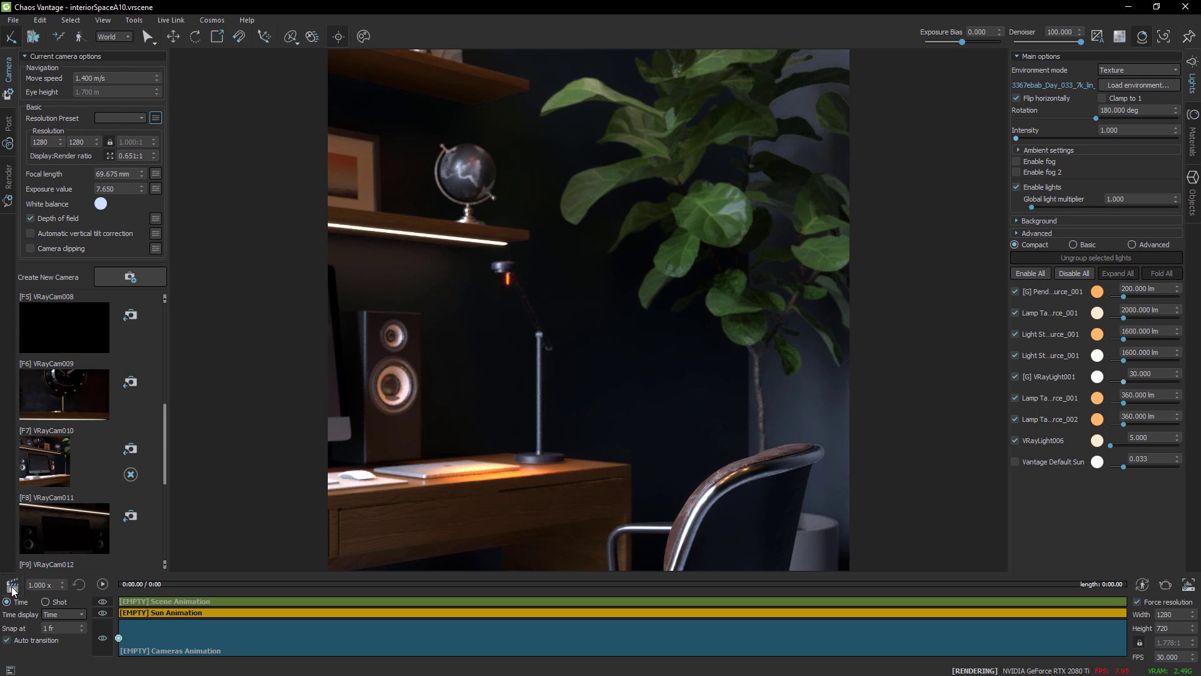
- Insert VRayCam010 and Camera 12, in that order, into the cameras animation track
right_click(121, 635)
mouse_move(156, 592)
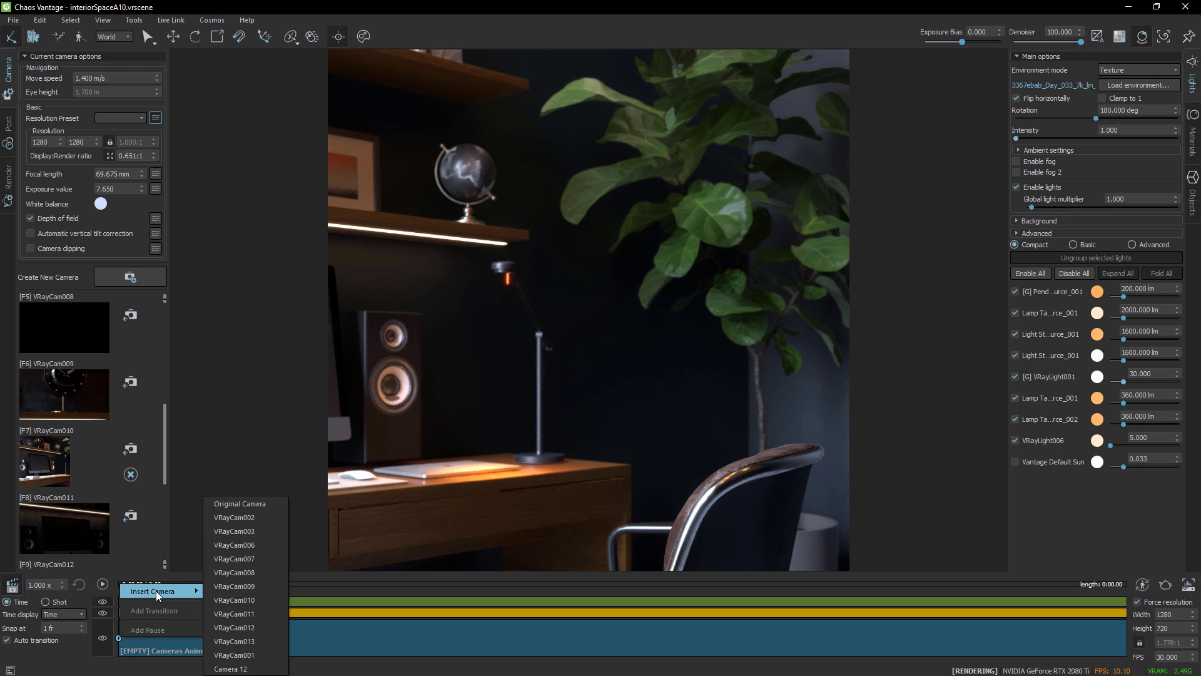
click(234, 599)
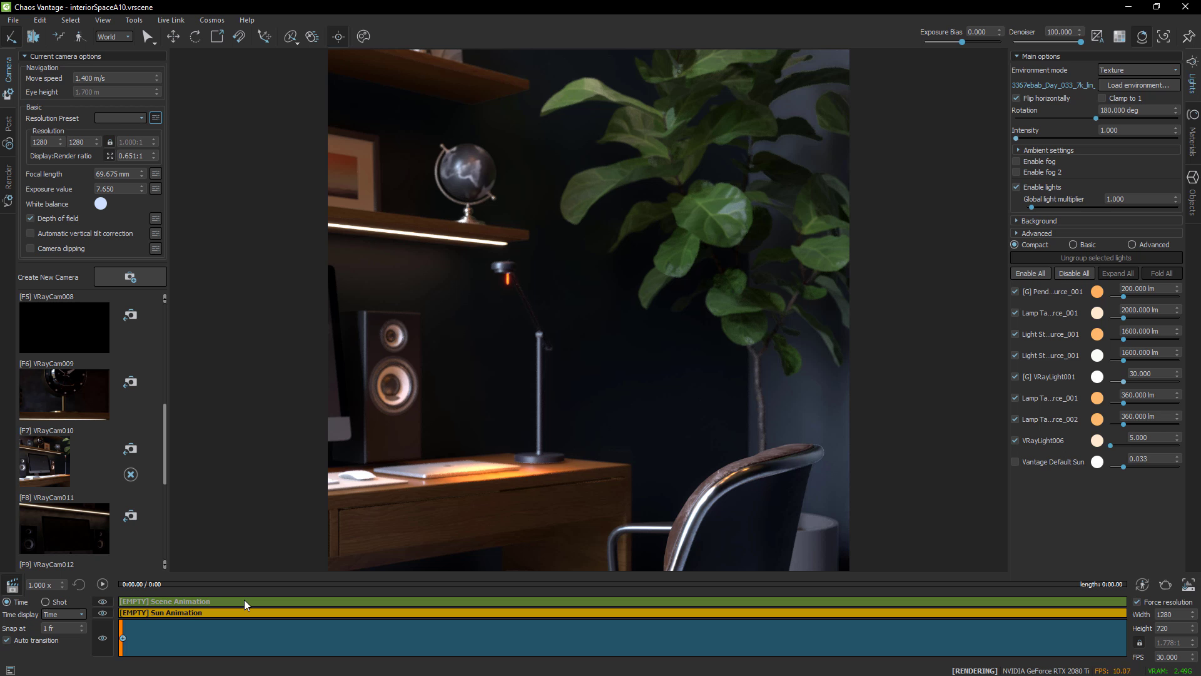
right_click(122, 640)
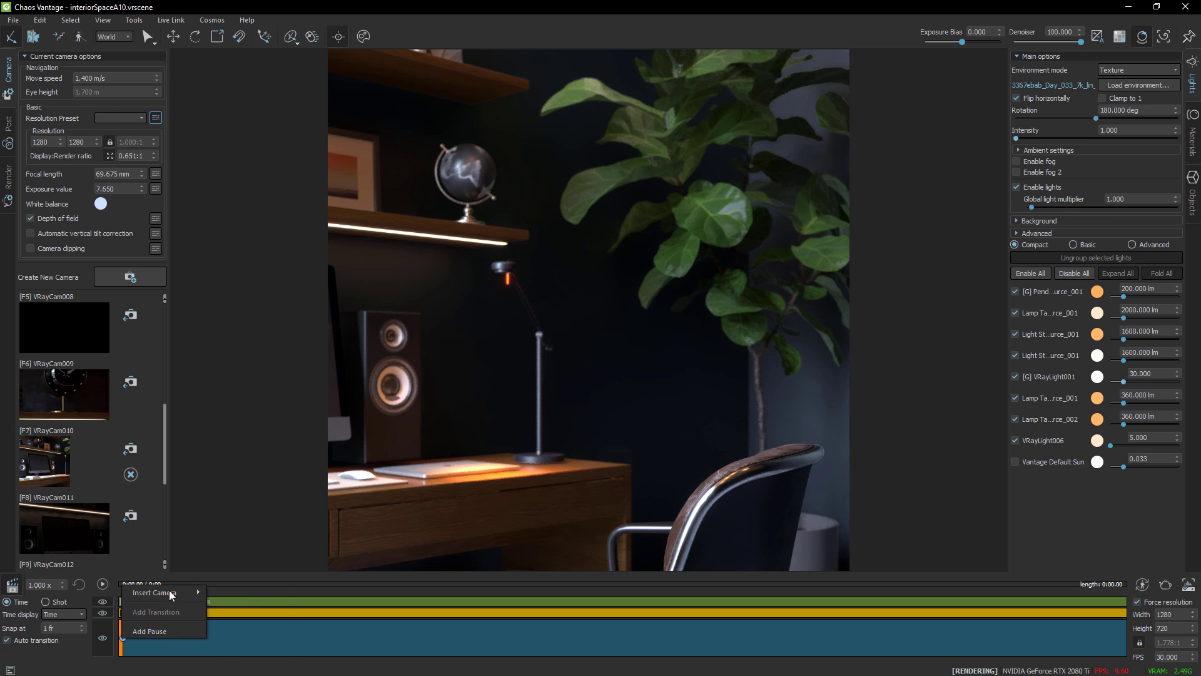
mouse_move(163, 592)
click(243, 668)
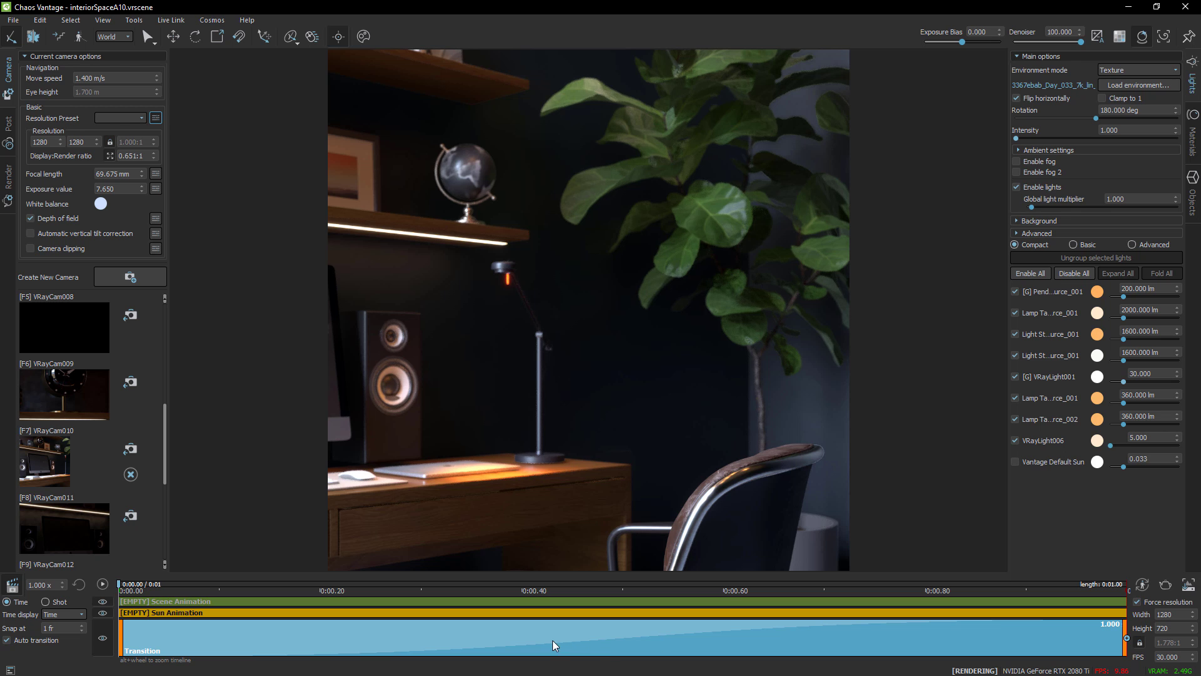
- Make the transition between the two cameras linear and set its duration to 5 seconds
right_click(703, 630)
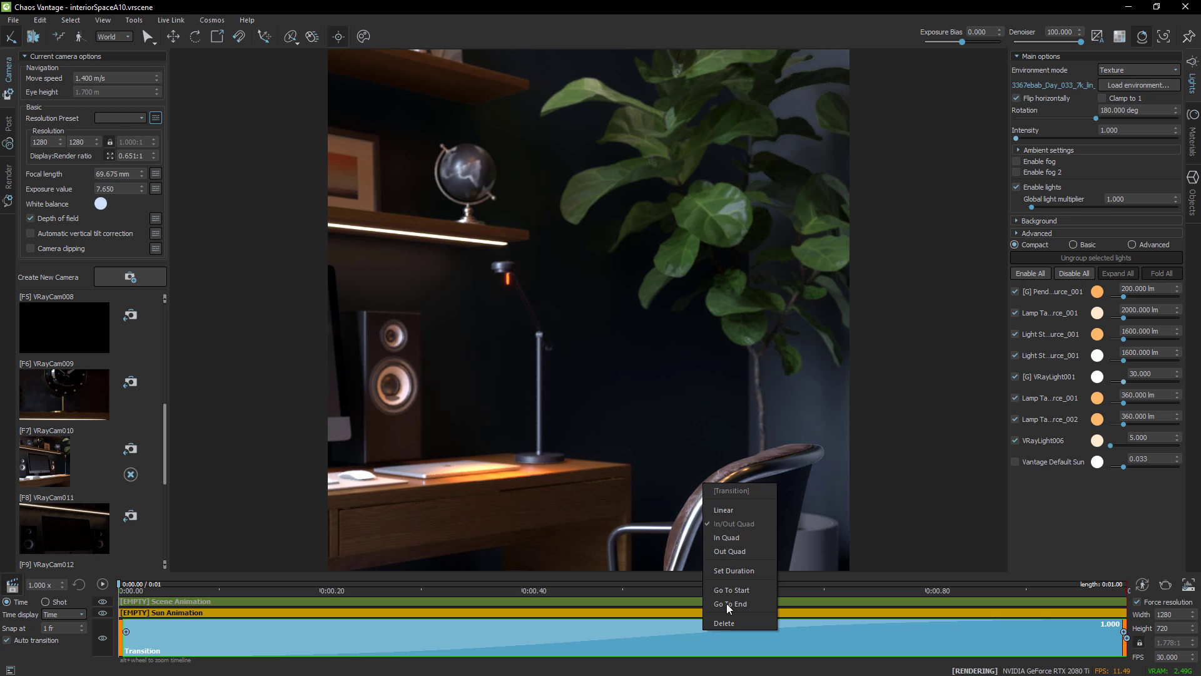
click(730, 509)
right_click(745, 647)
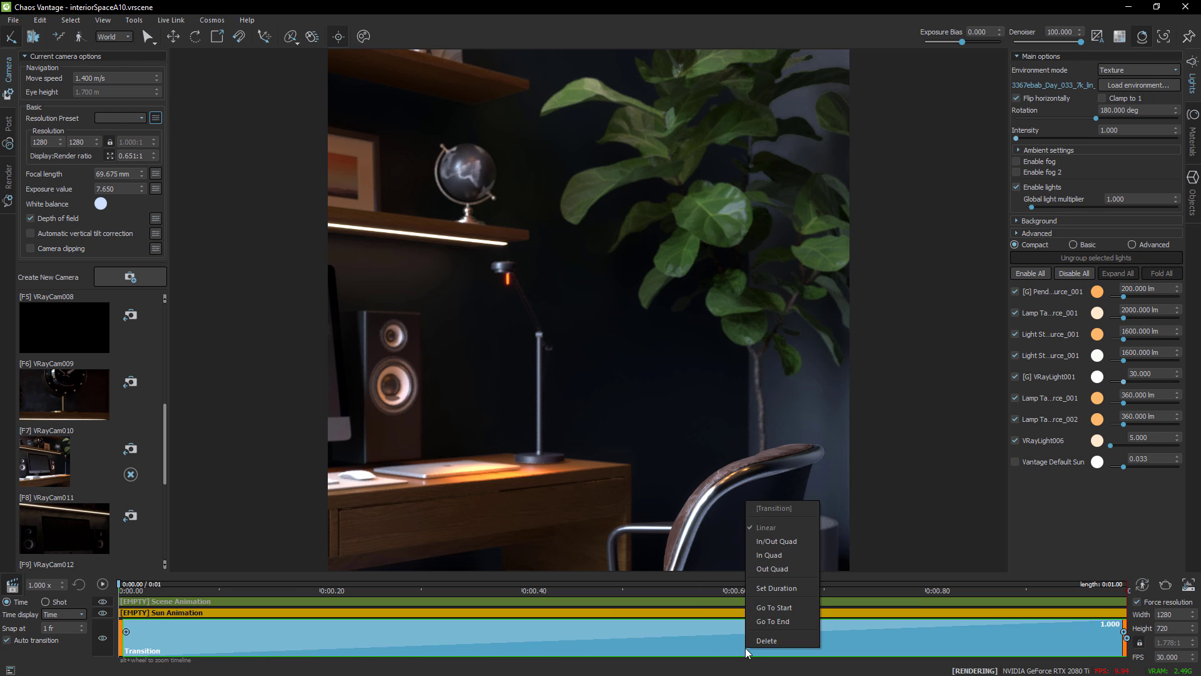
click(767, 606)
drag(828, 598, 789, 601)
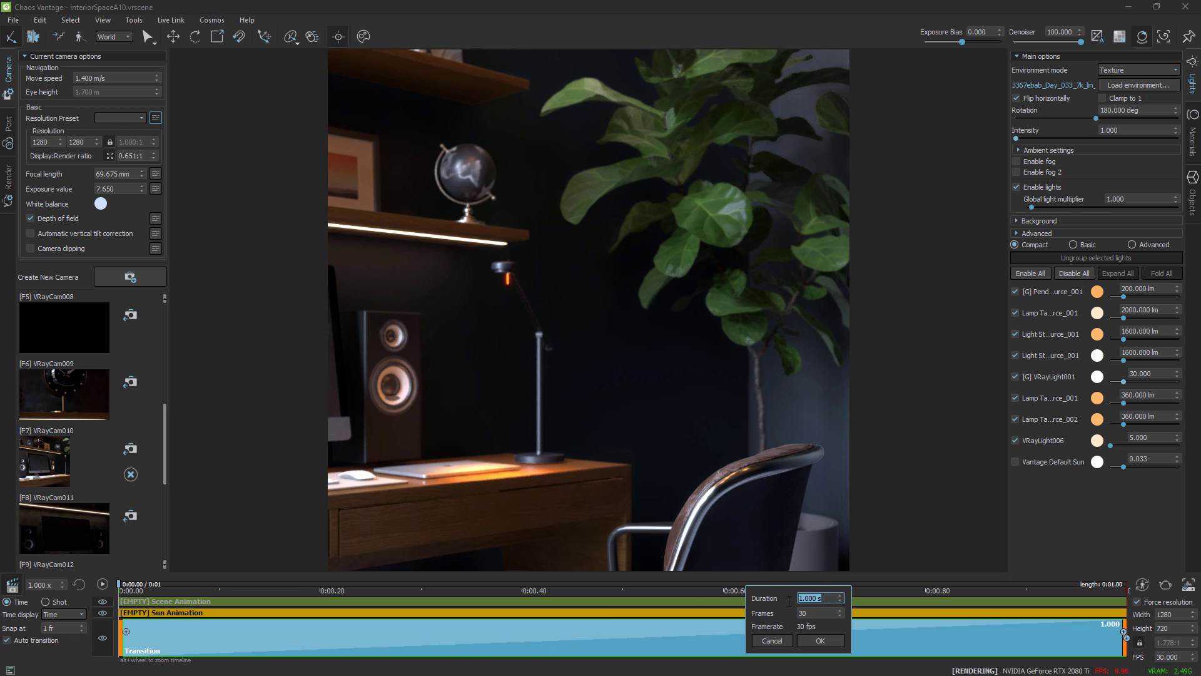
text(5)
key(Return)
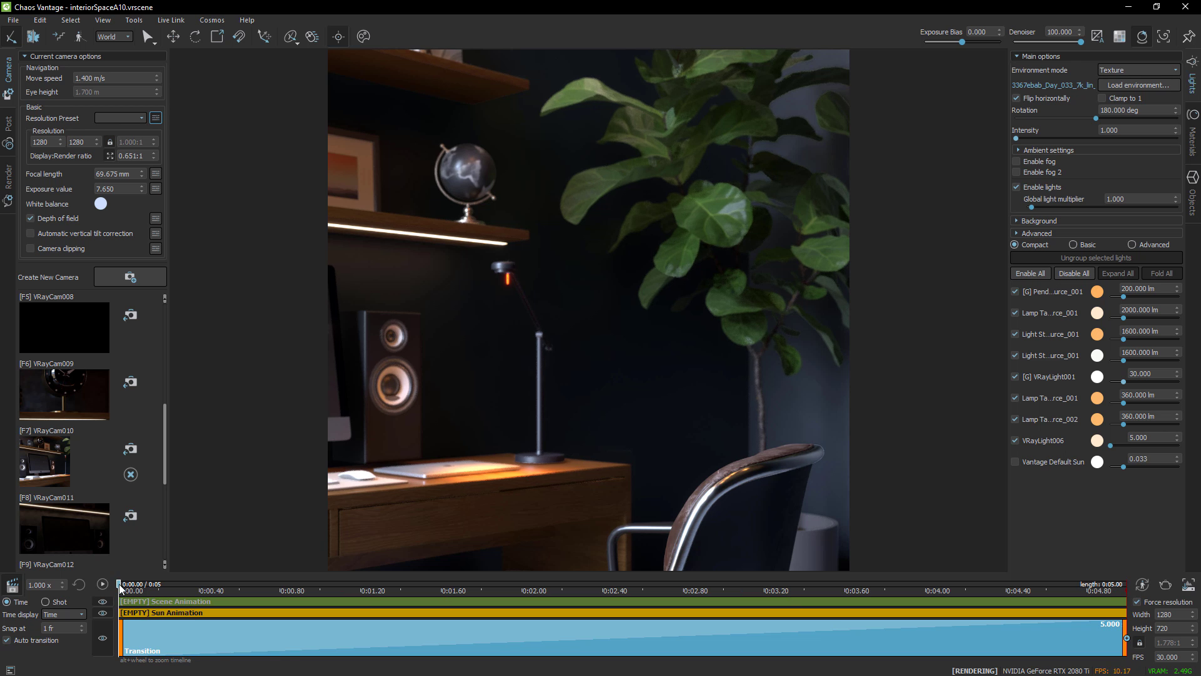
- Scrub and play back the transition from VRayCam010 to Camera 12 to preview the camera movement
drag(138, 585, 374, 603)
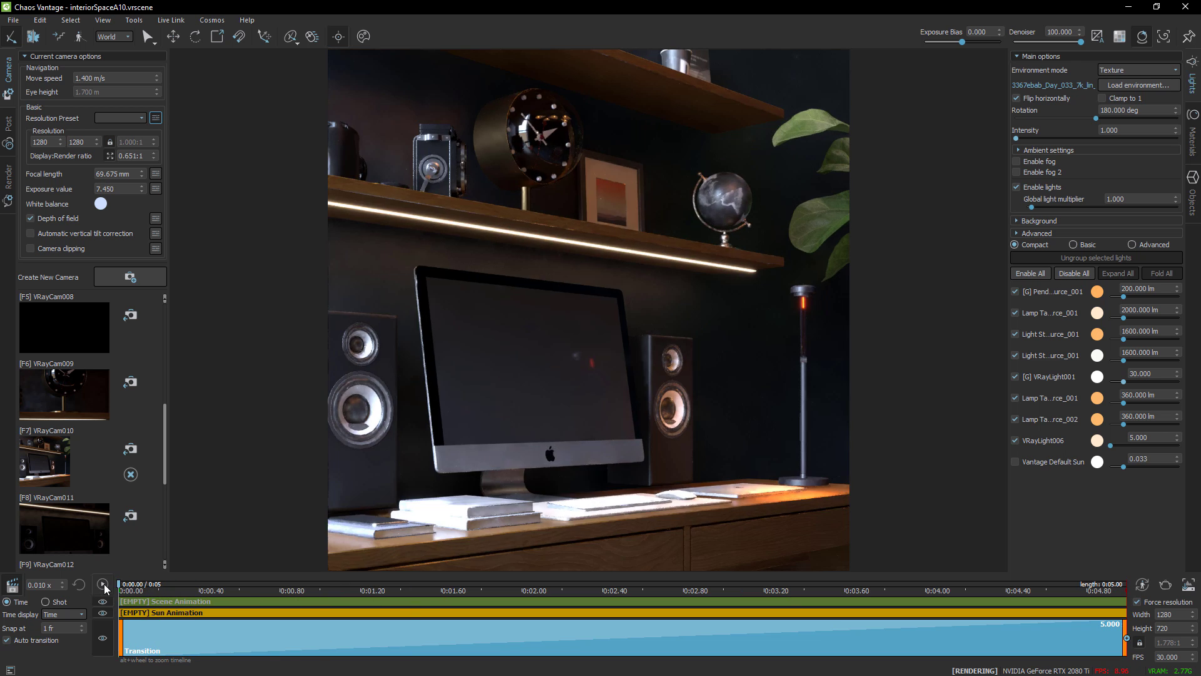
click(104, 585)
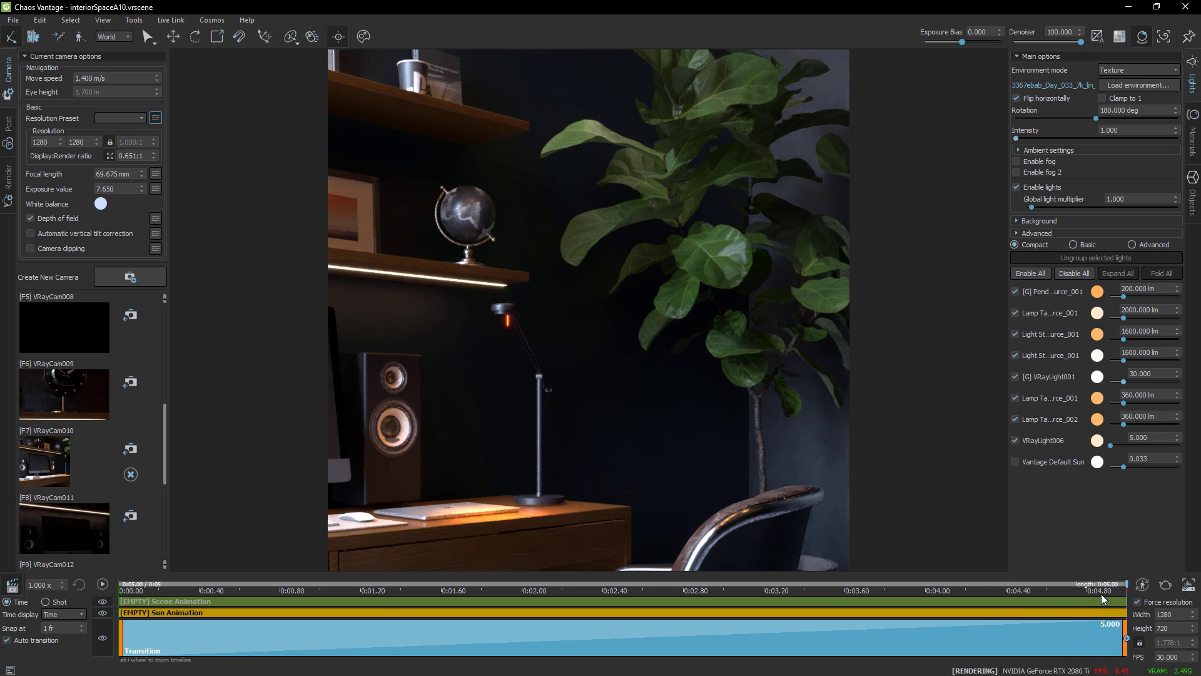
drag(1128, 585, 206, 585)
drag(141, 604, 119, 588)
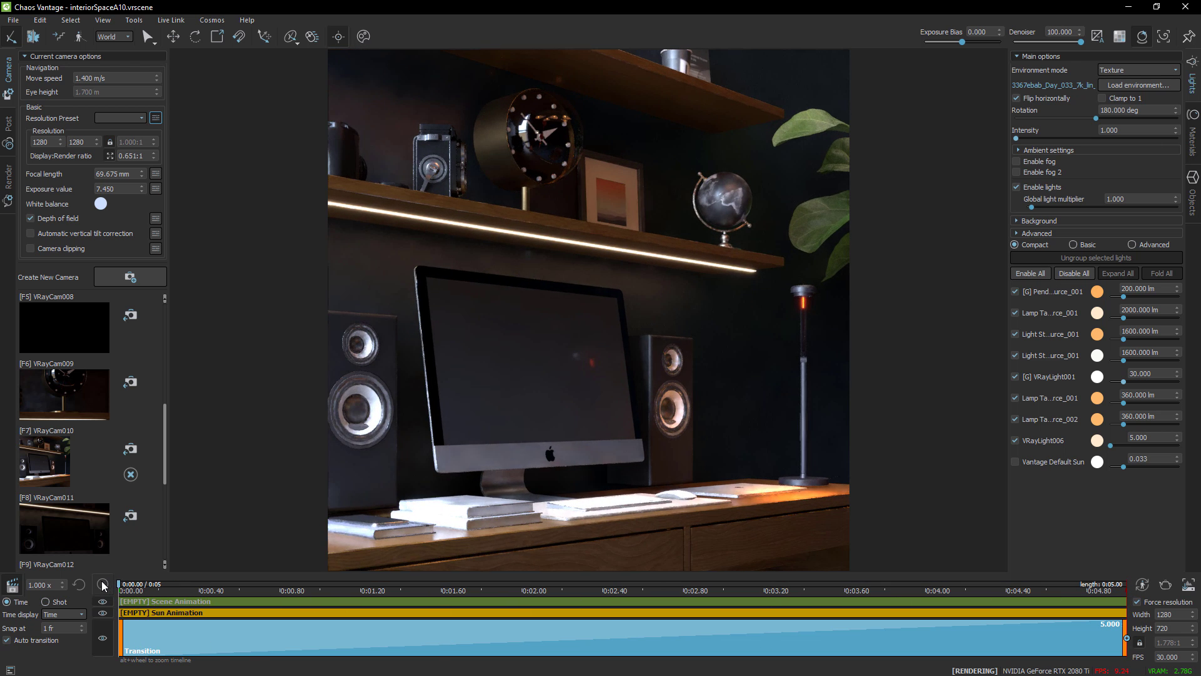
click(104, 585)
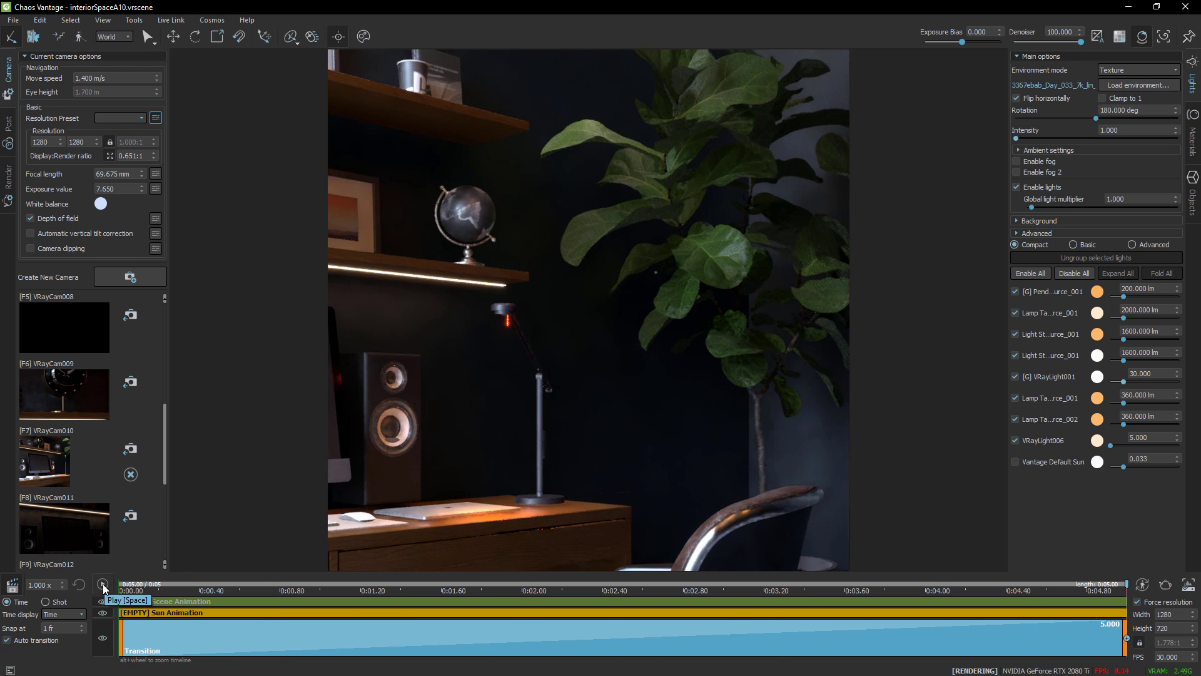
click(103, 585)
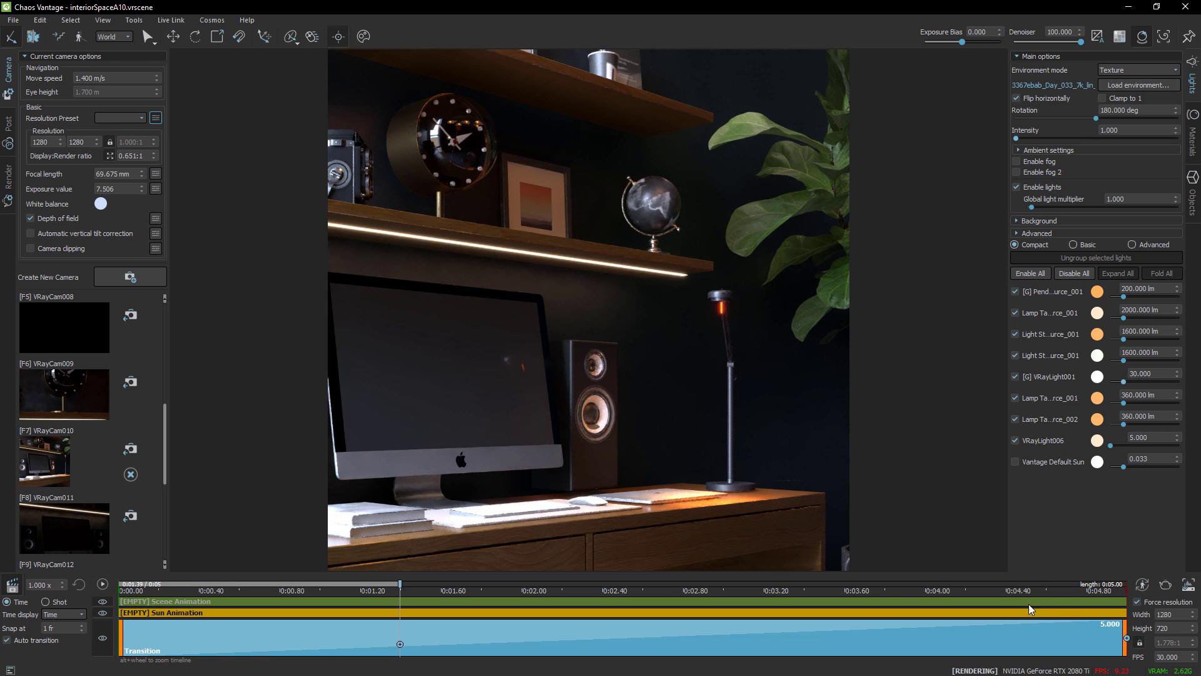
- Insert VRayCam009 at the end of the cameras animation and delete the transition leading into it
right_click(1129, 644)
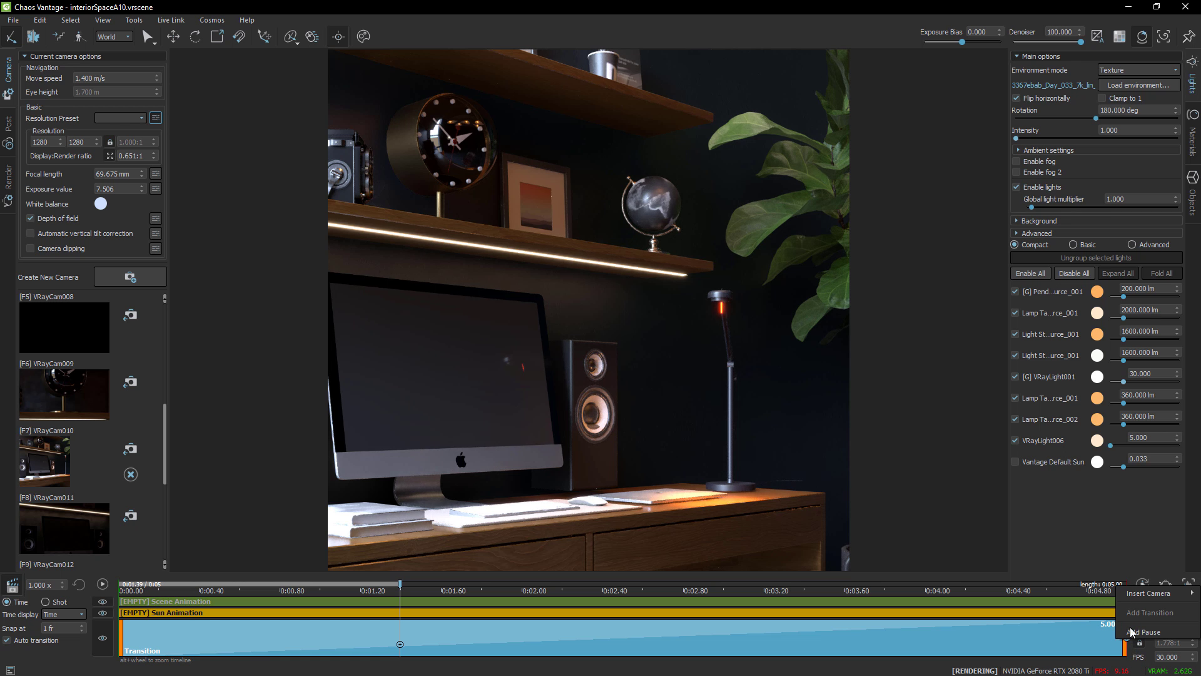
mouse_move(1137, 592)
click(1062, 587)
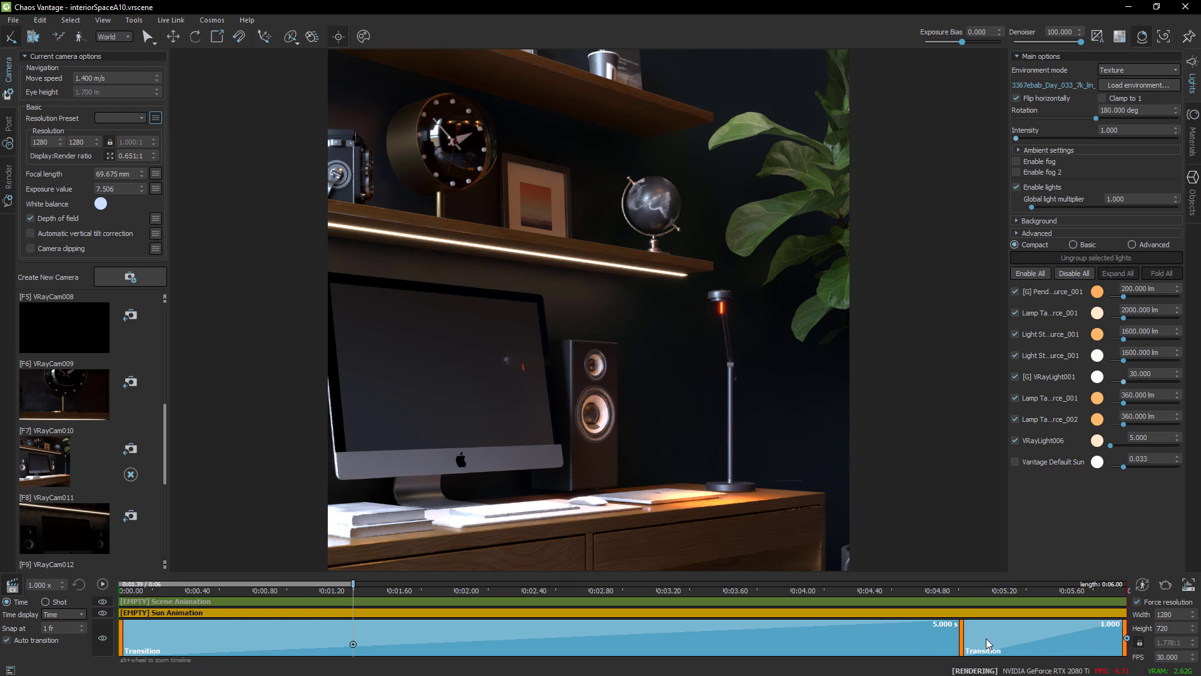
right_click(1044, 643)
click(1055, 636)
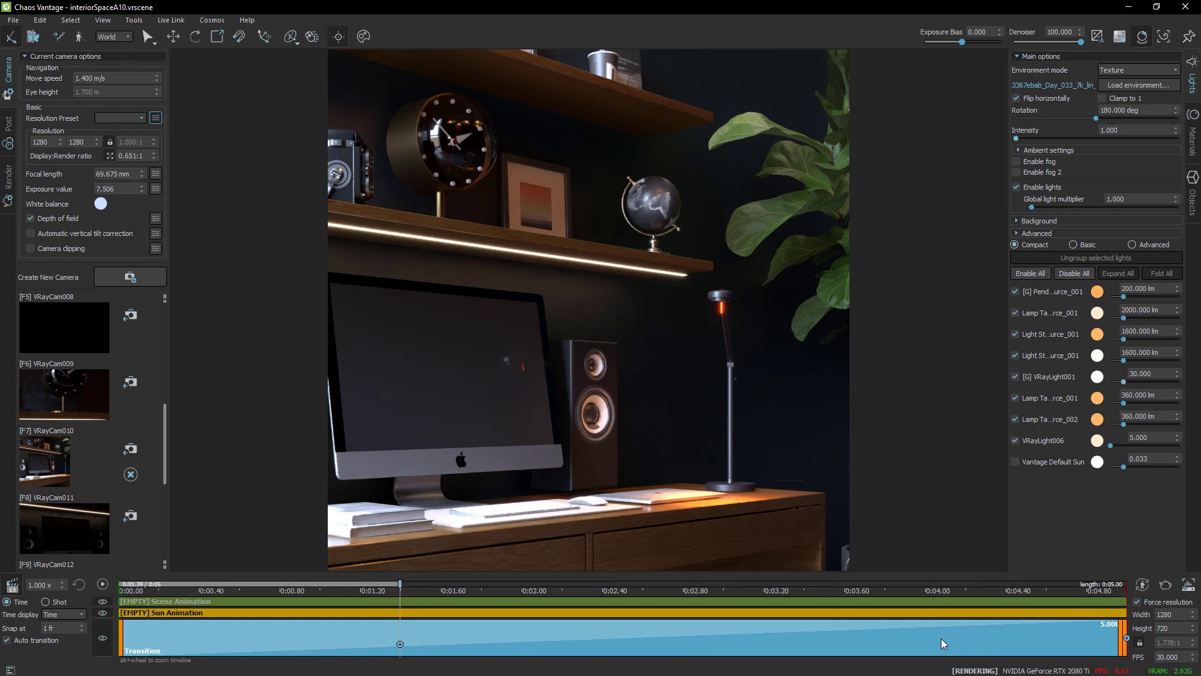
- Insert VRayCam008 after VRayCam009 in the cameras animation and play back the extended sequence
right_click(1127, 640)
mouse_move(1148, 595)
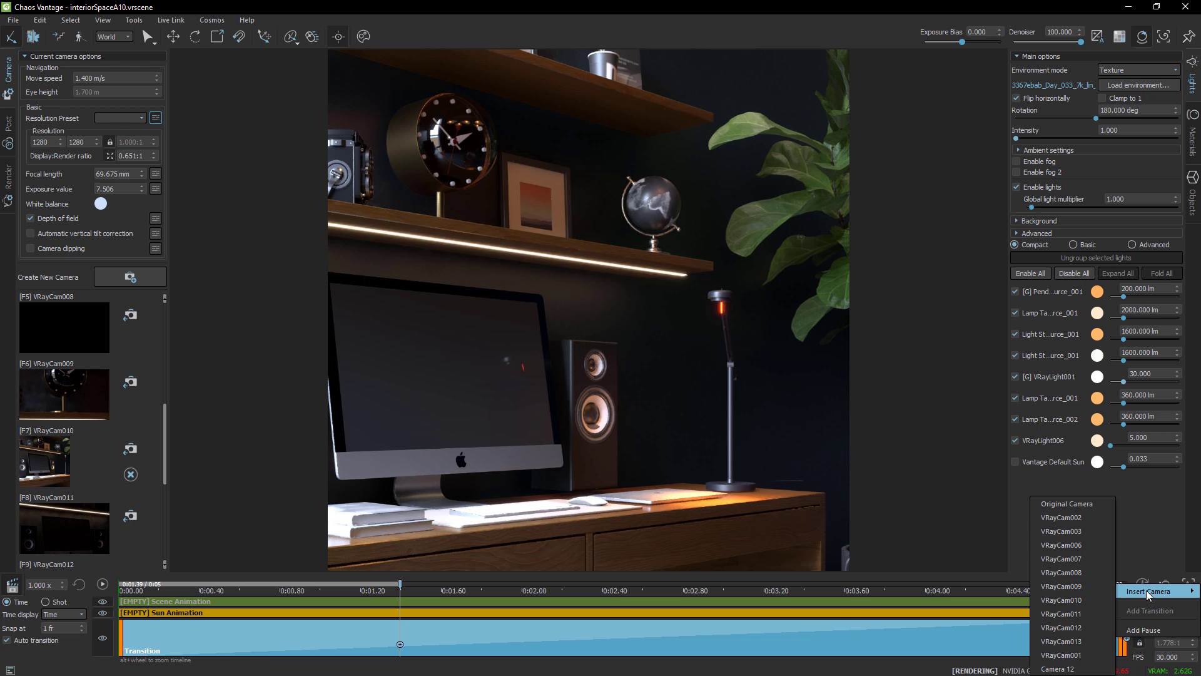
click(1060, 572)
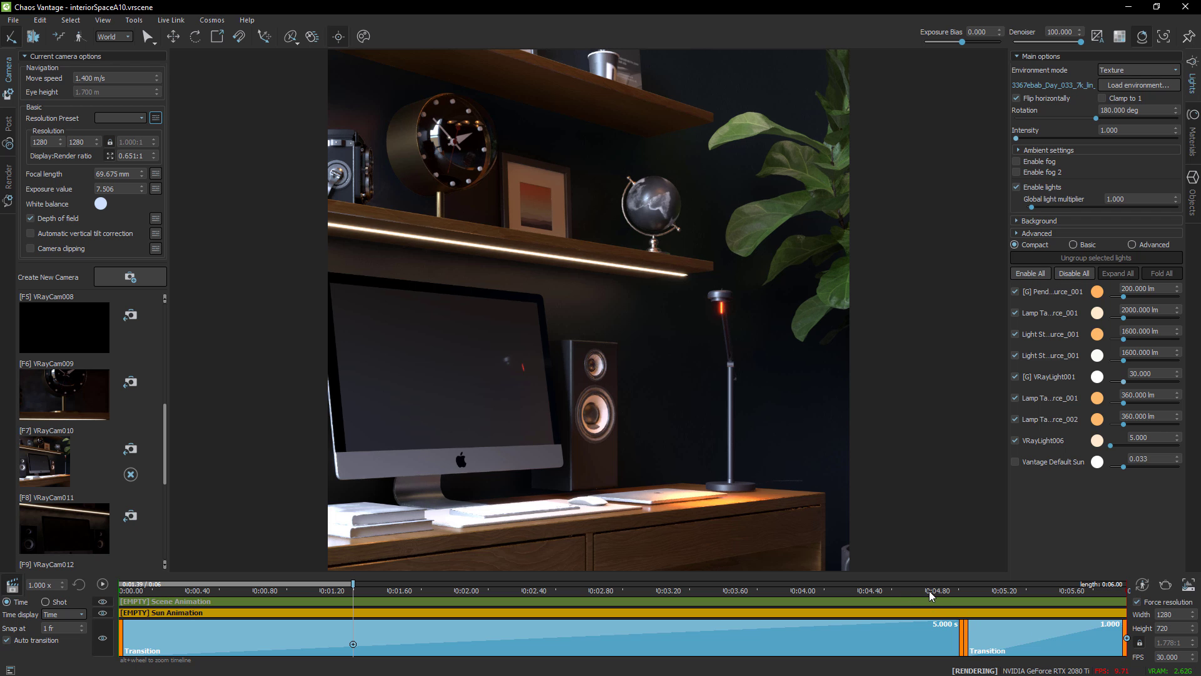
click(102, 584)
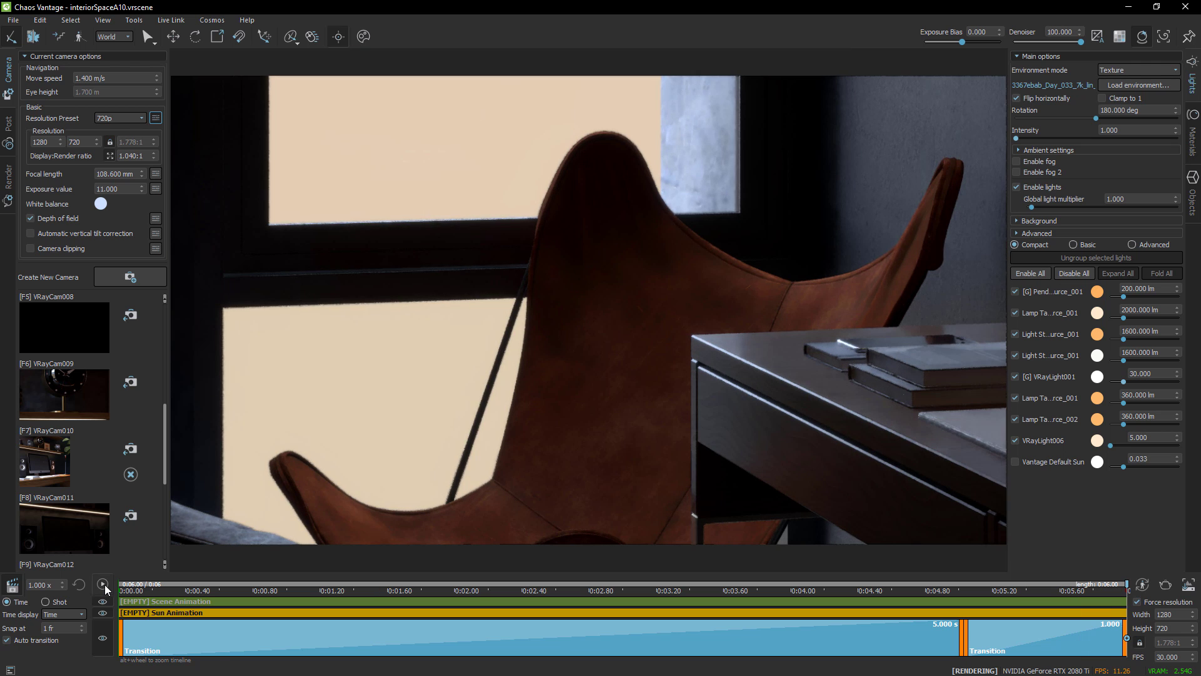
key(space)
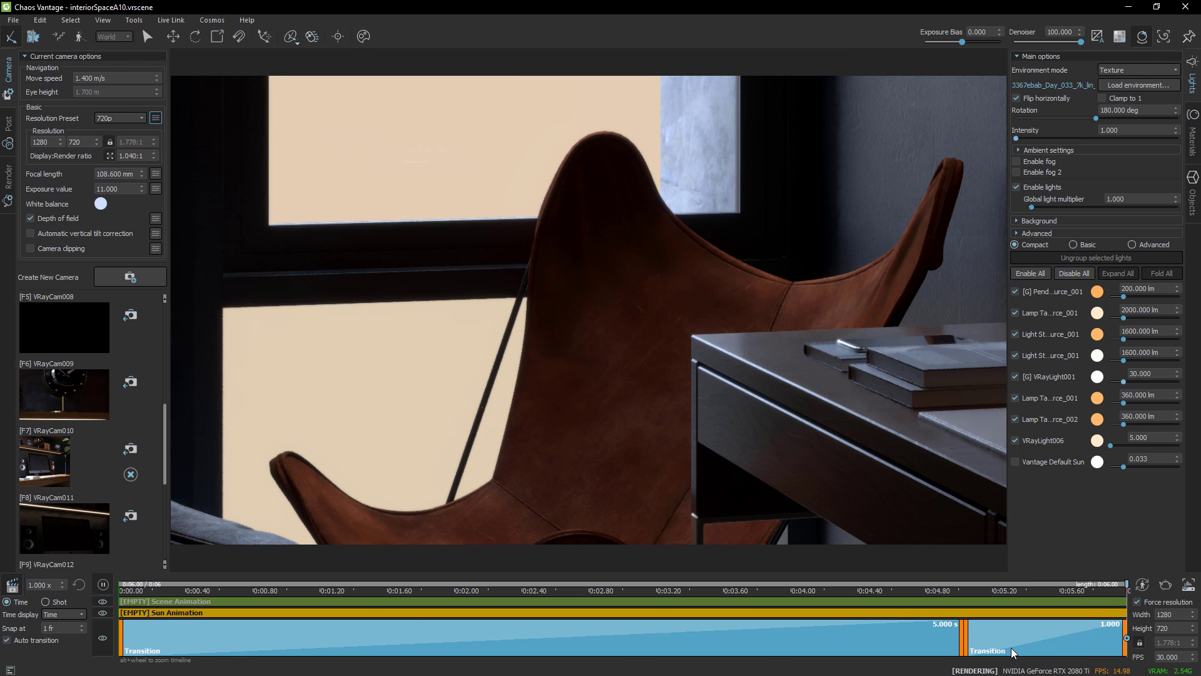
- Set the duration of the transition between VRayCam009 and VRayCam008 to 8 seconds
right_click(1012, 641)
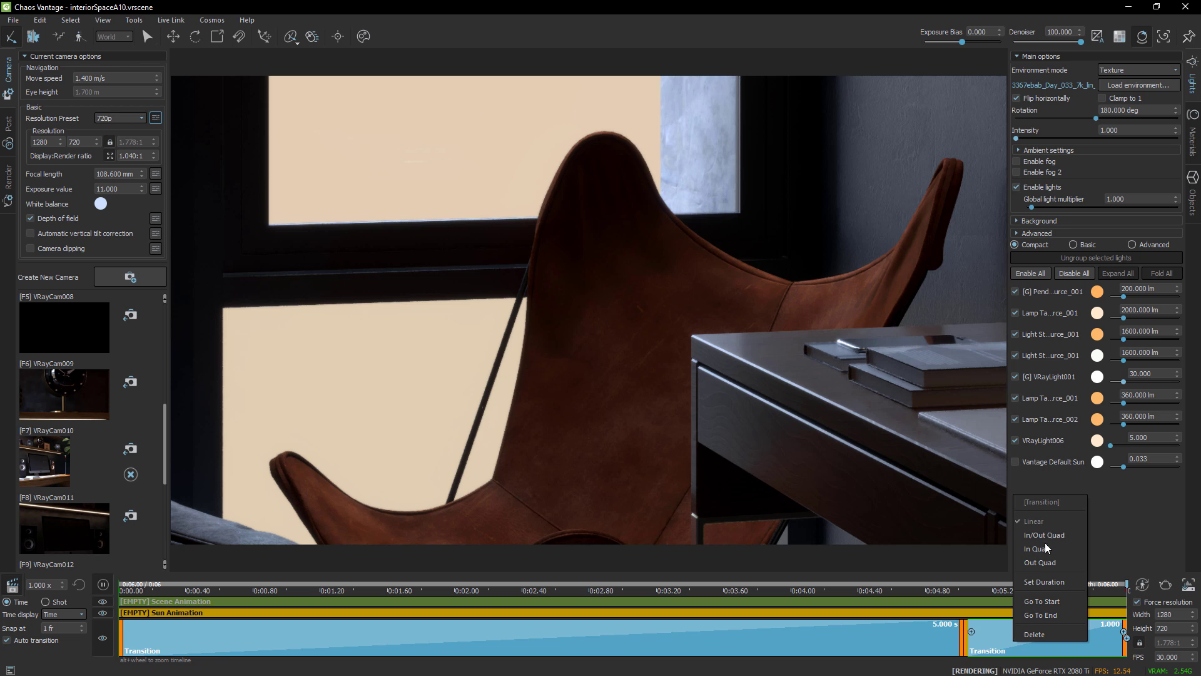
click(1045, 584)
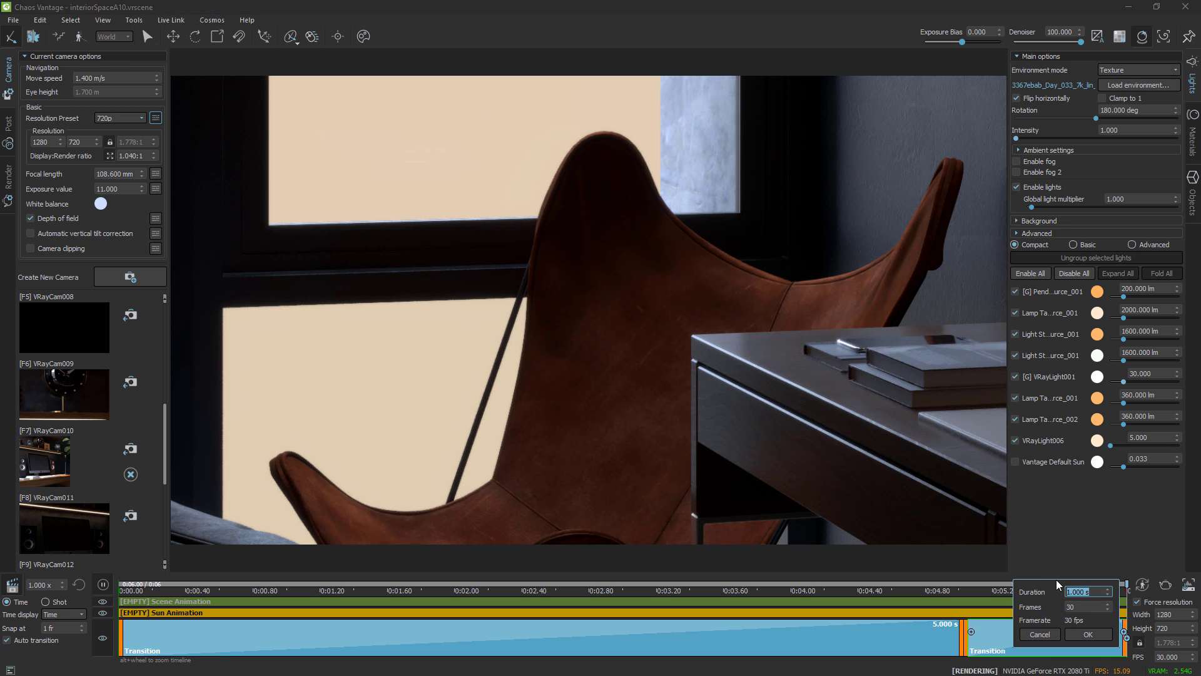
text(8)
key(Return)
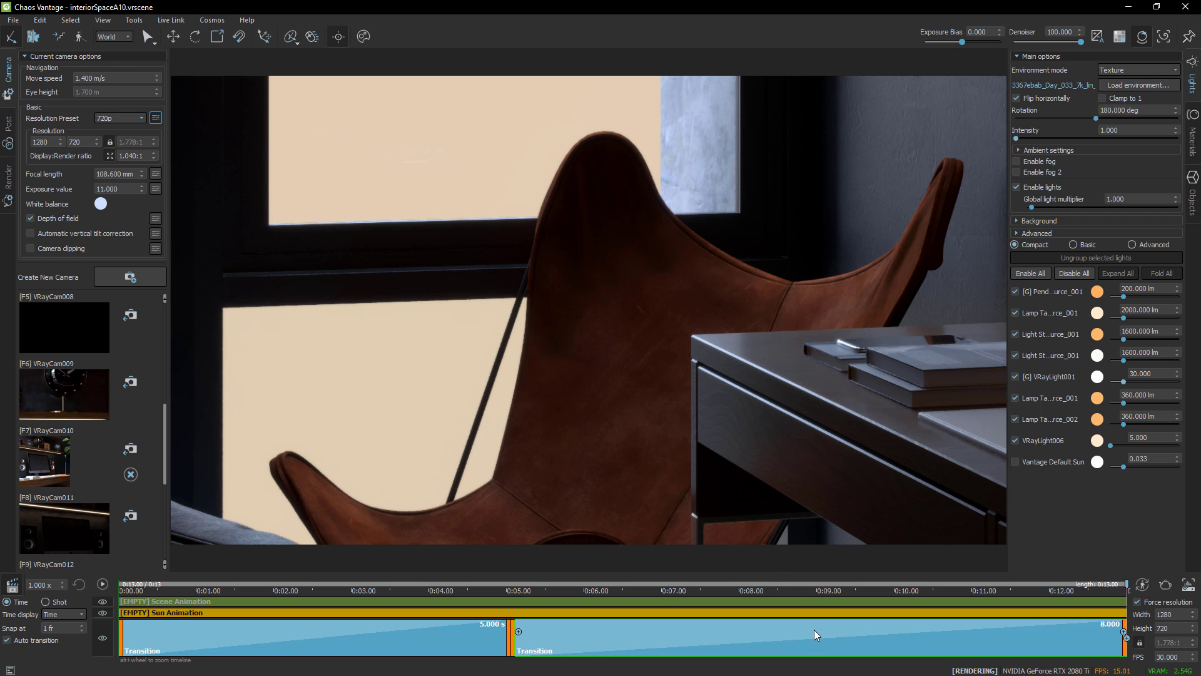
- Delete the 8-second and 5-second transitions from the cameras animation, and undo back to the two-camera sequence
right_click(662, 637)
click(682, 627)
right_click(1125, 651)
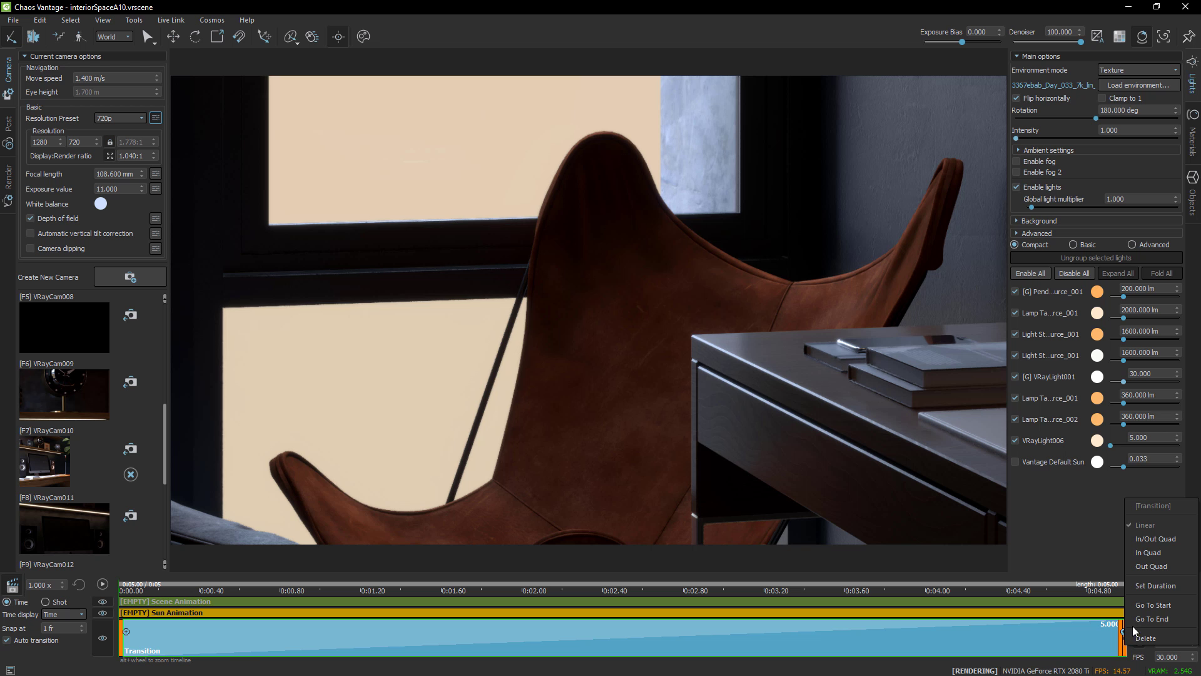
click(1143, 638)
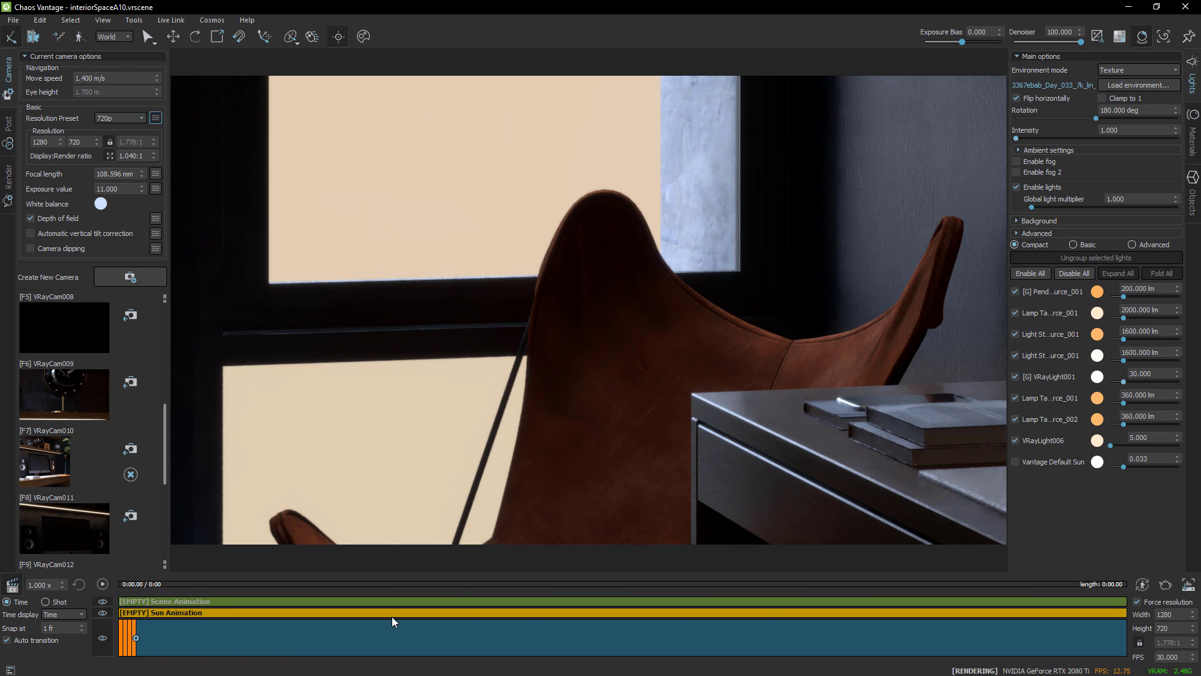
key(ctrl+z)
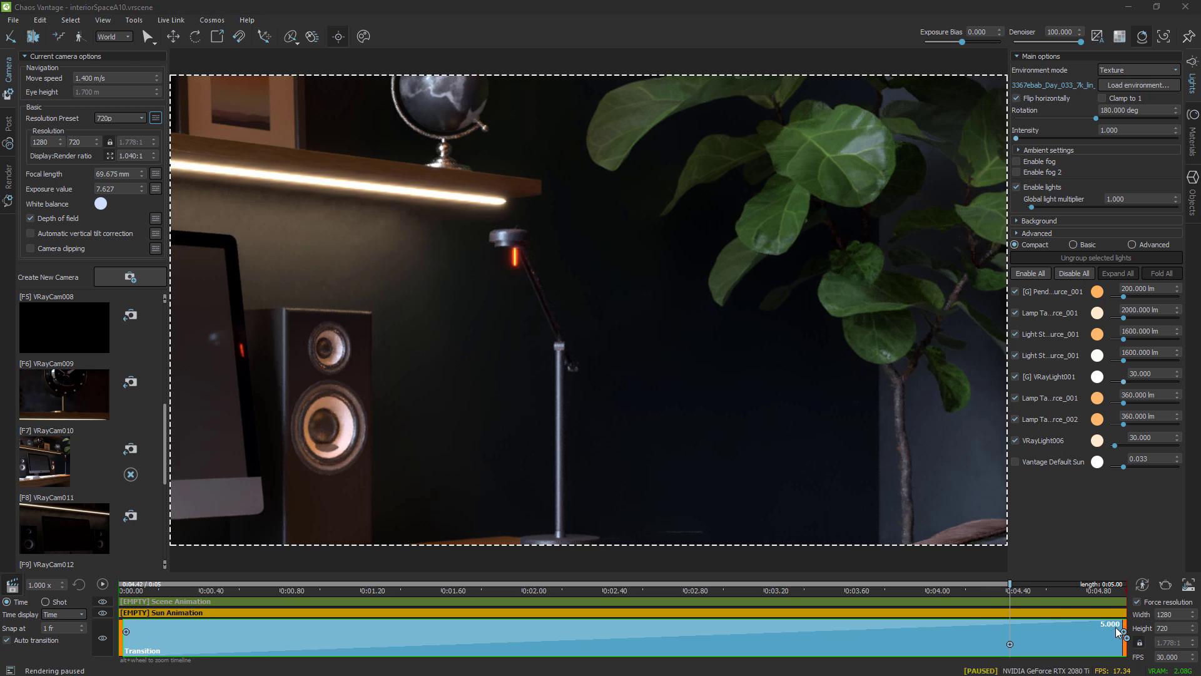
- Set the animation output resolution to 1280 by 1280 with the aspect ratio unlocked, and play back the camera sequence
click(1160, 628)
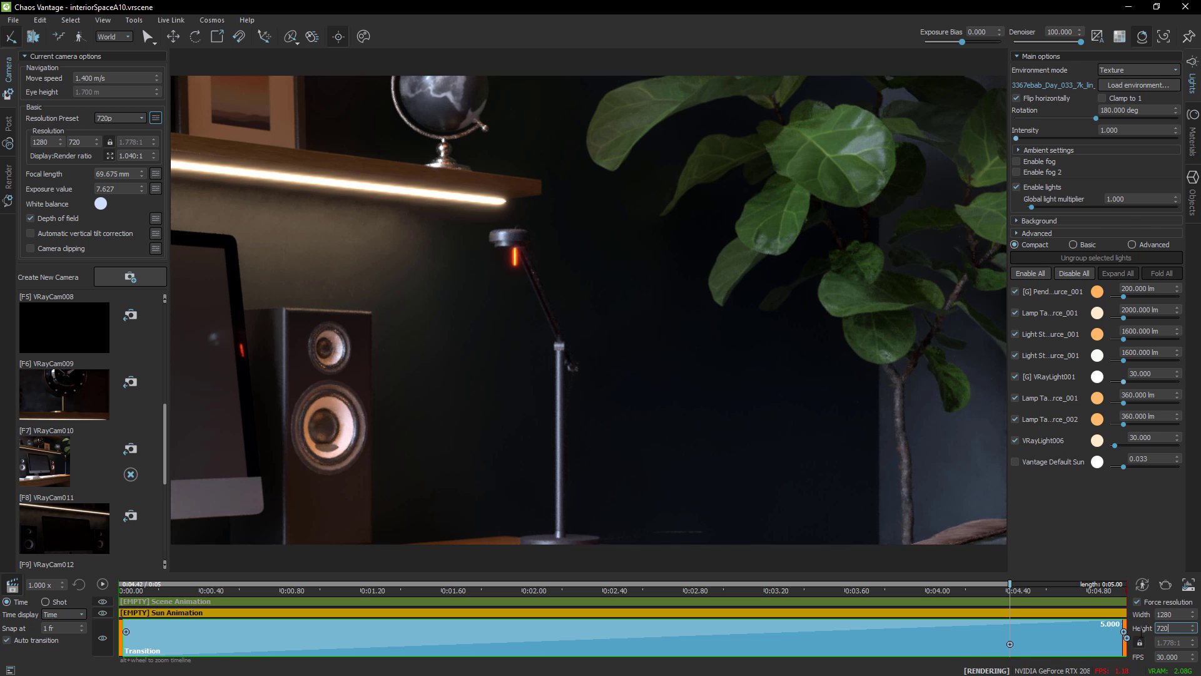
key(ctrl+a)
key(Return)
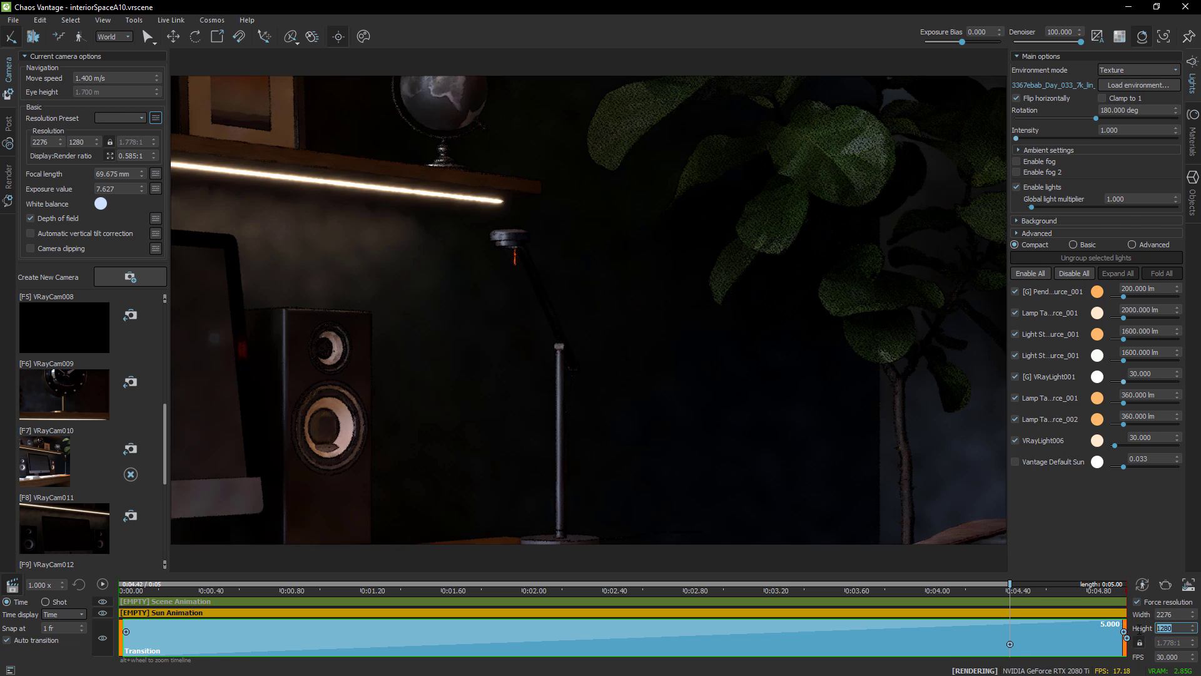
click(1139, 642)
drag(1174, 614, 1142, 612)
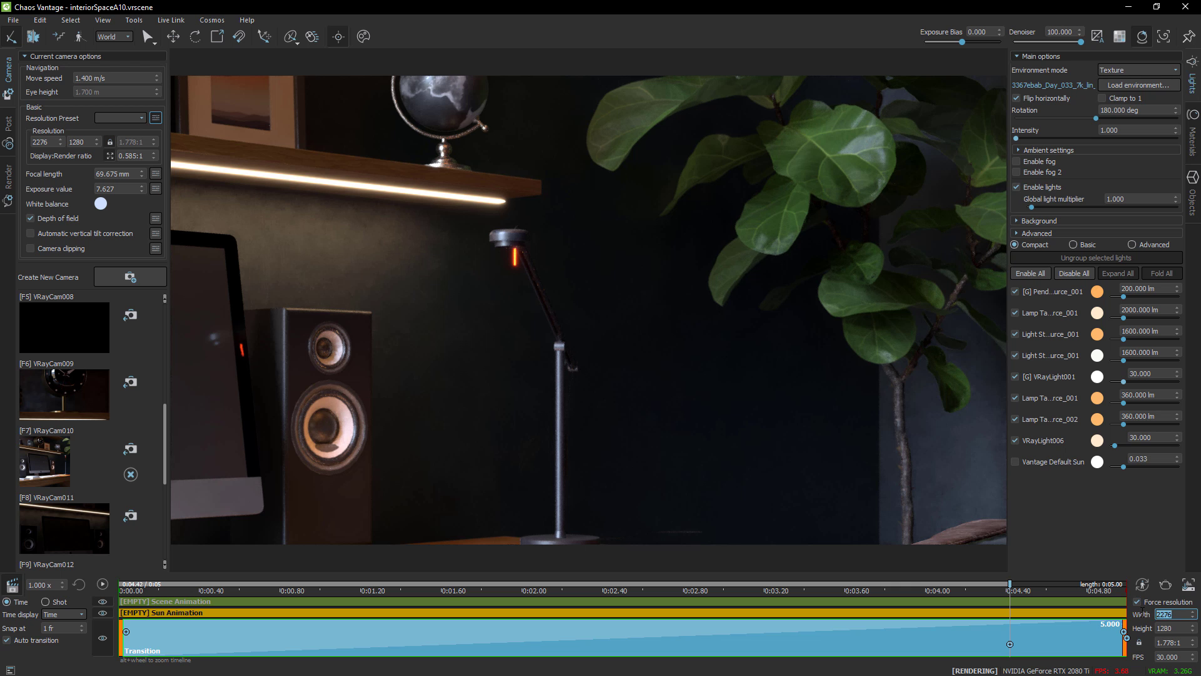
text(1280)
key(Return)
click(102, 584)
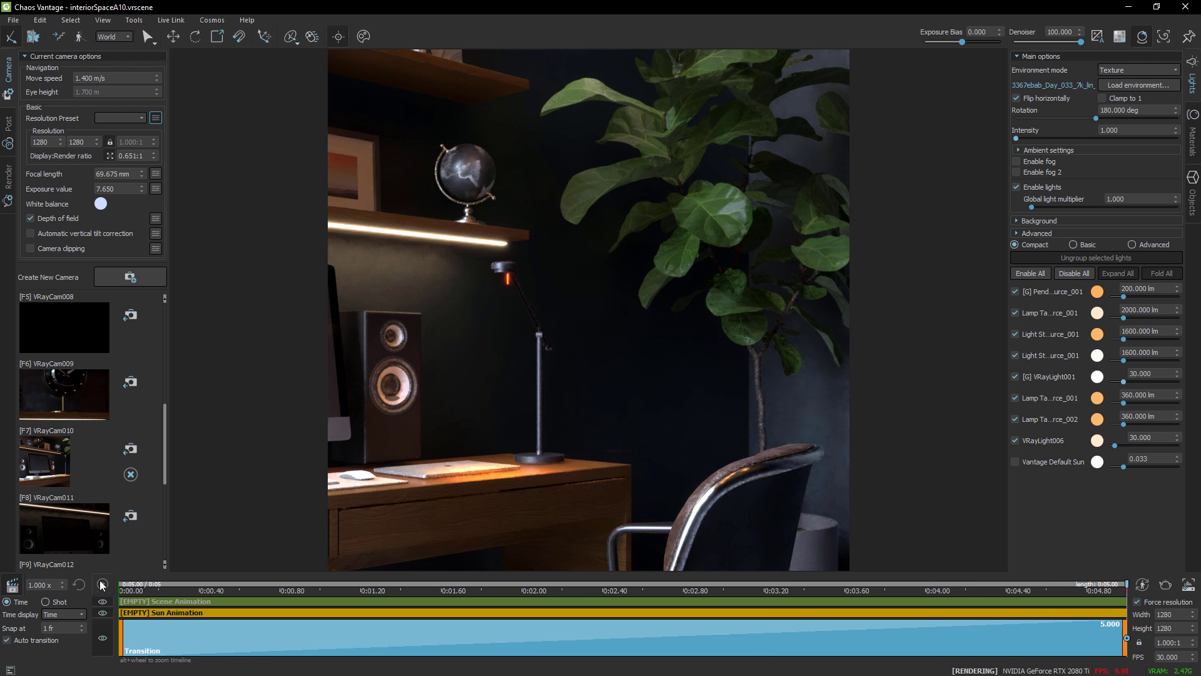
click(102, 585)
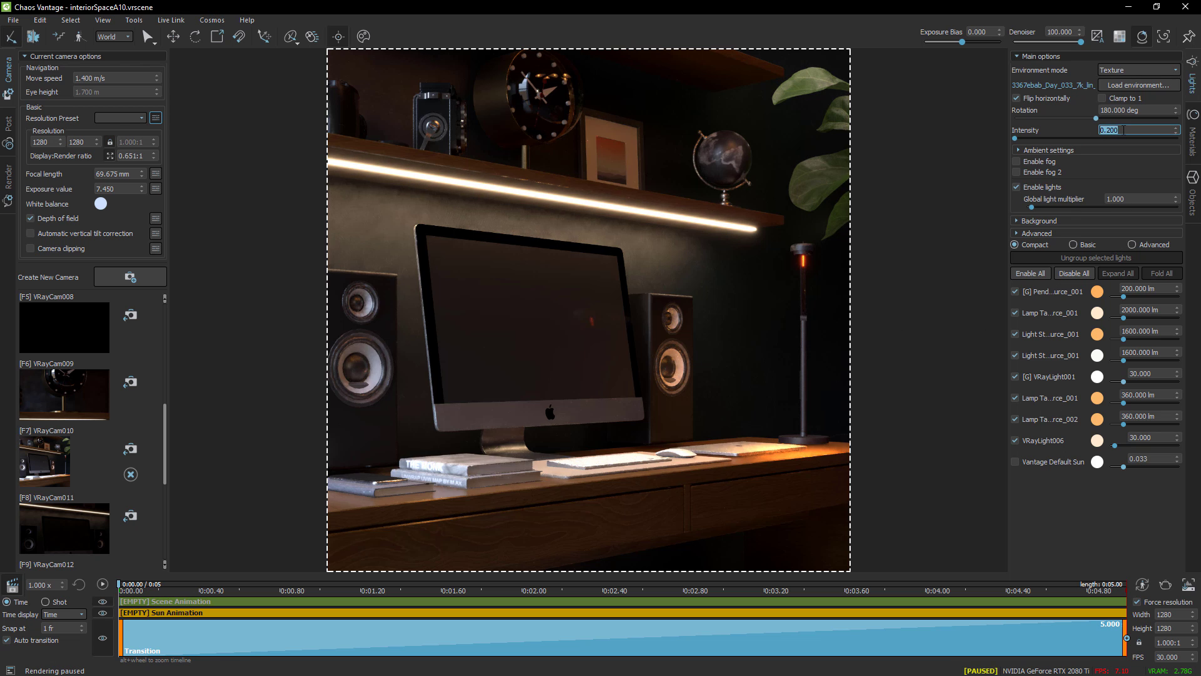
- Try an environment intensity of 0, set it to 0.100, and switch the second 360 lm lamp light off and on to compare
drag(1124, 130, 1098, 129)
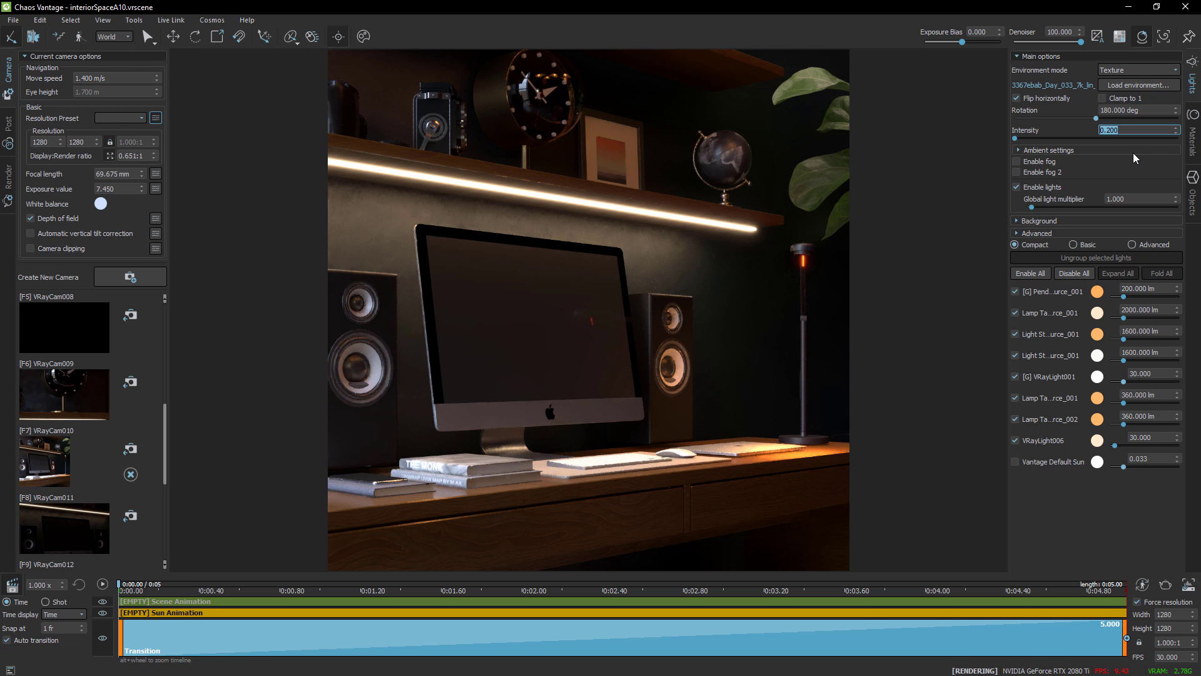
text(0)
key(Return)
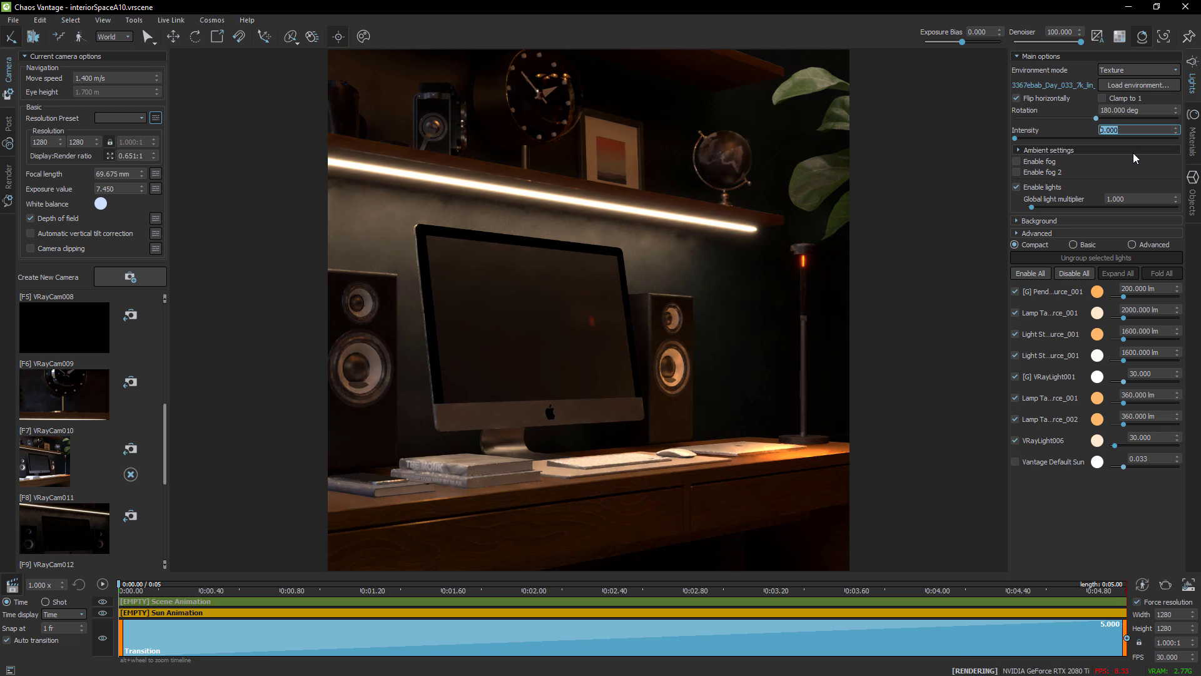
text(.)
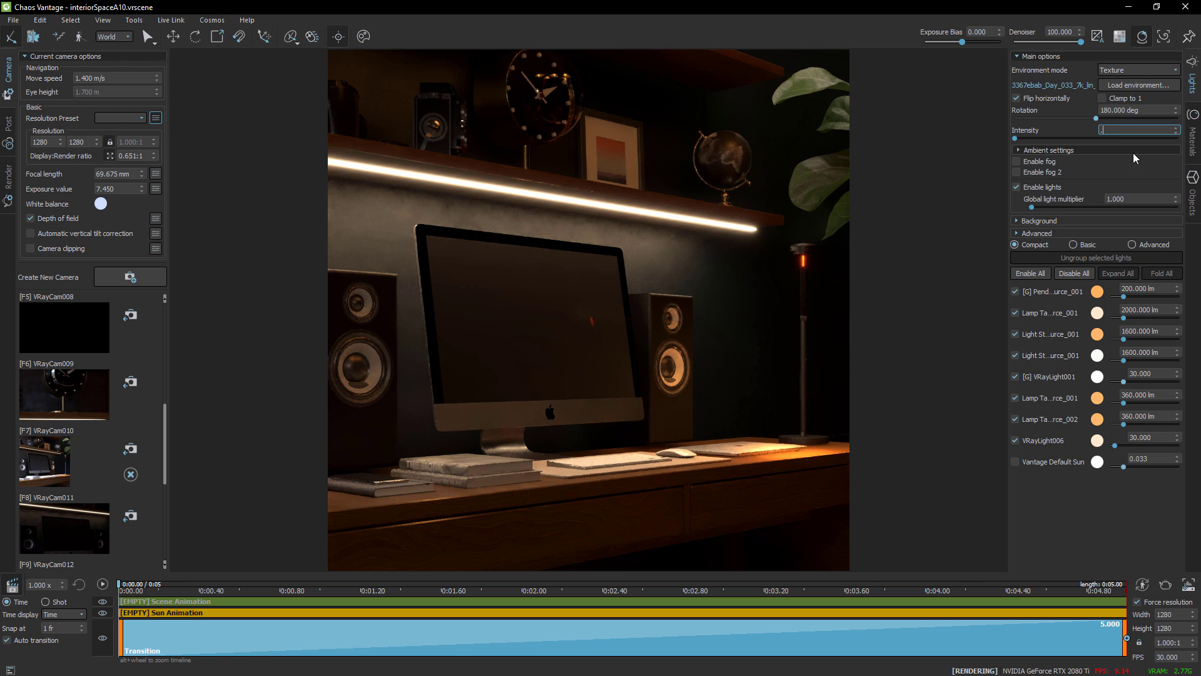
text(100)
key(Return)
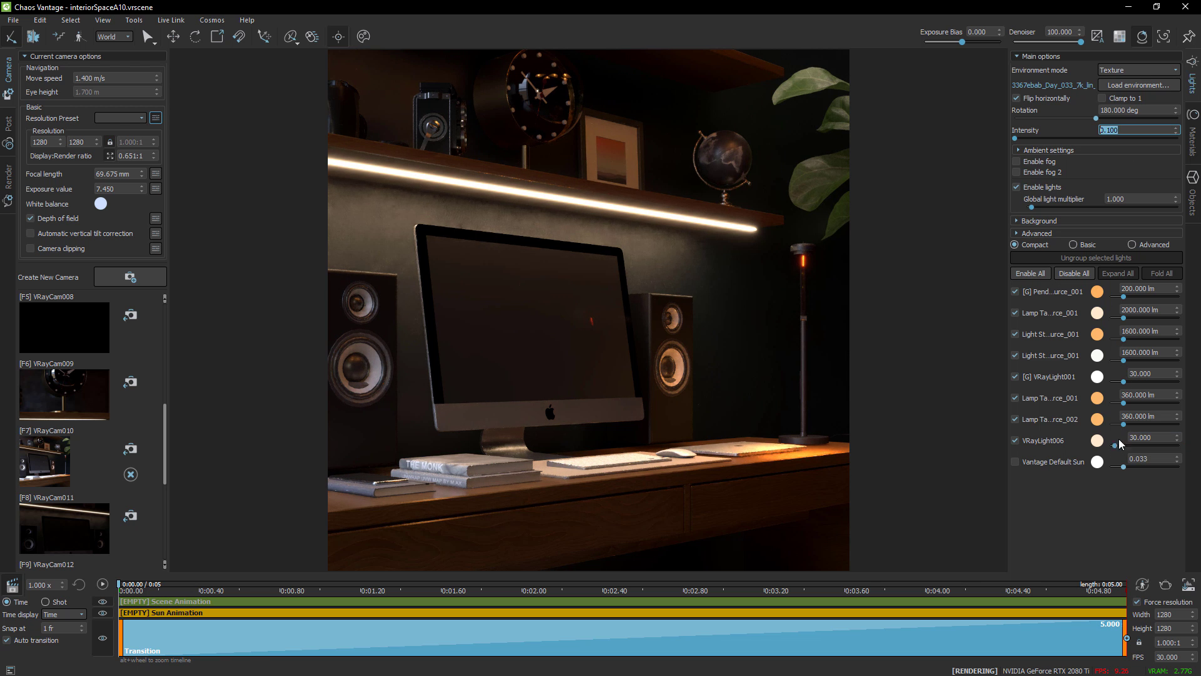
click(1014, 419)
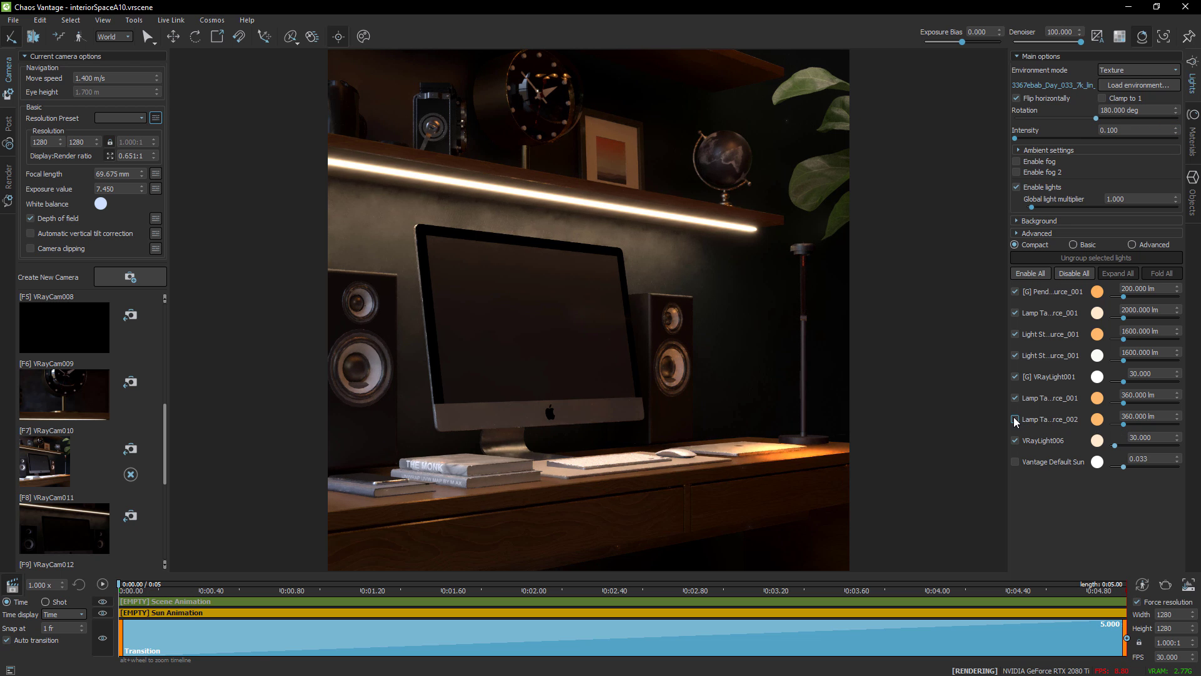
click(1015, 419)
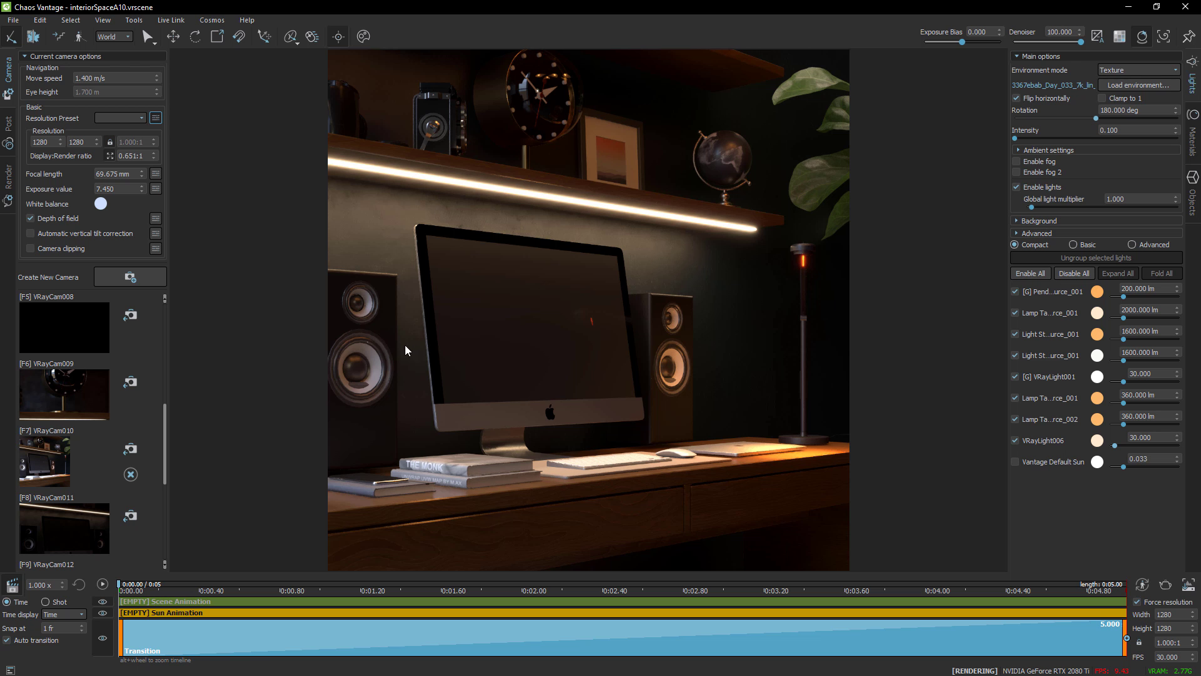
- Move and turn the camera around the desk, monitor and leather chair to examine the room from different positions
drag(755, 319, 524, 265)
key(w)
key(a)
key(s)
key(d)
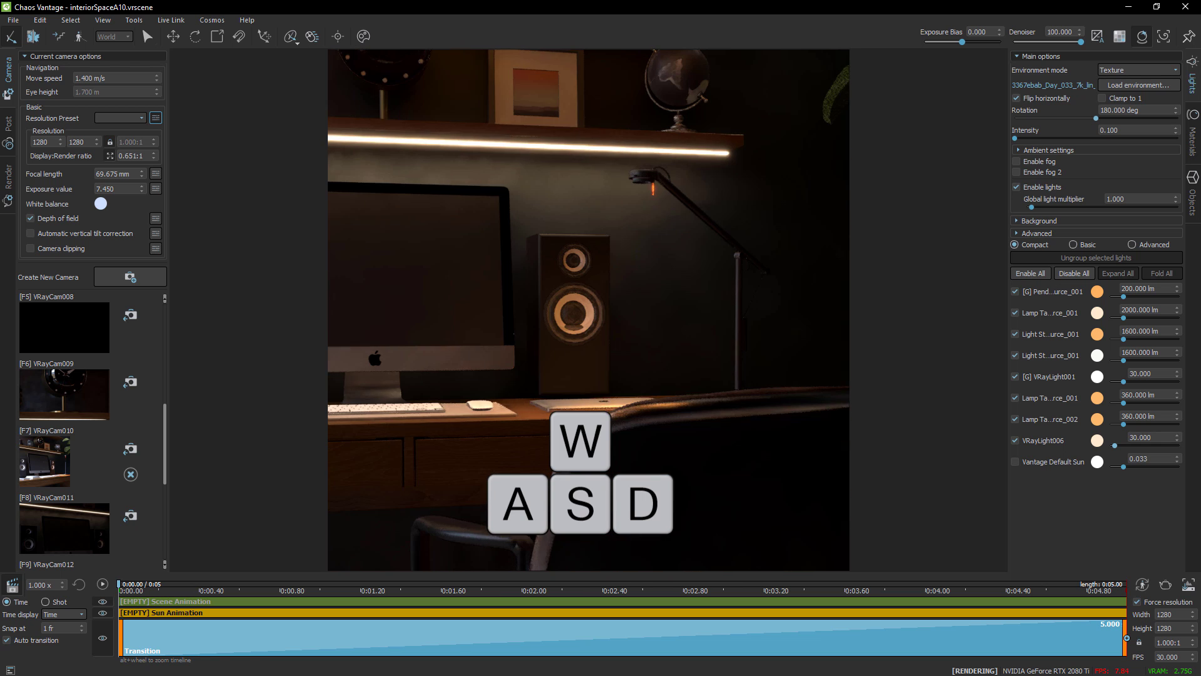
drag(687, 302, 541, 296)
key(a)
key(s)
key(s)
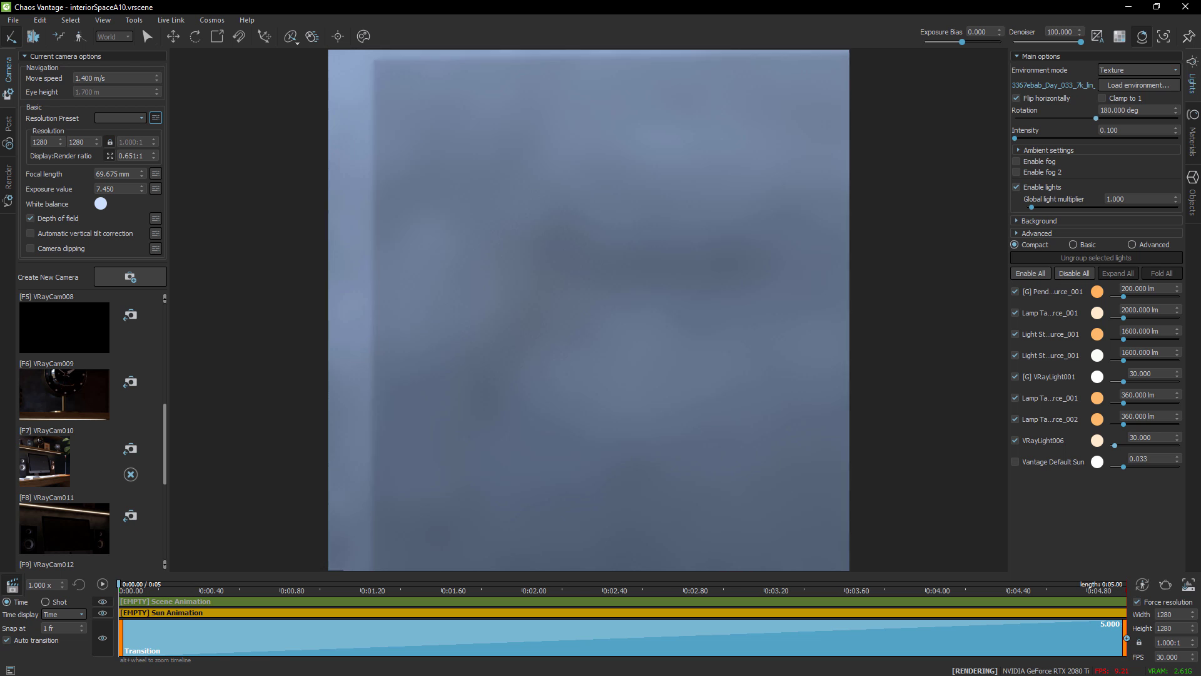
key(w)
key(w)
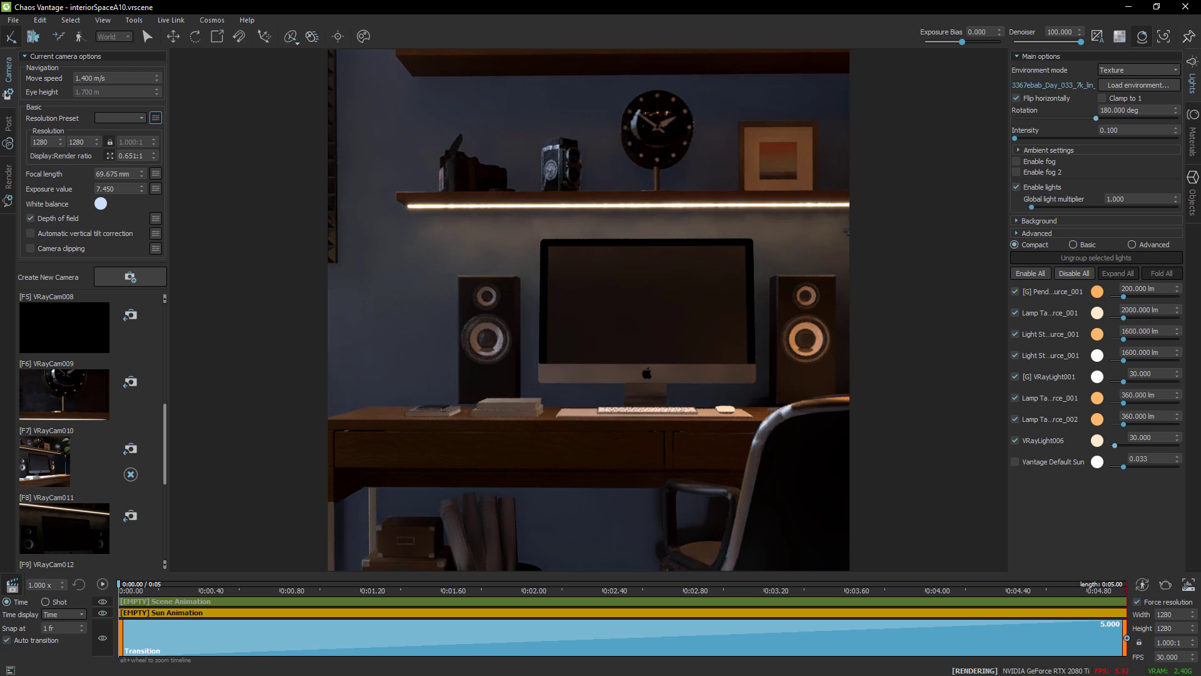
drag(542, 296, 461, 388)
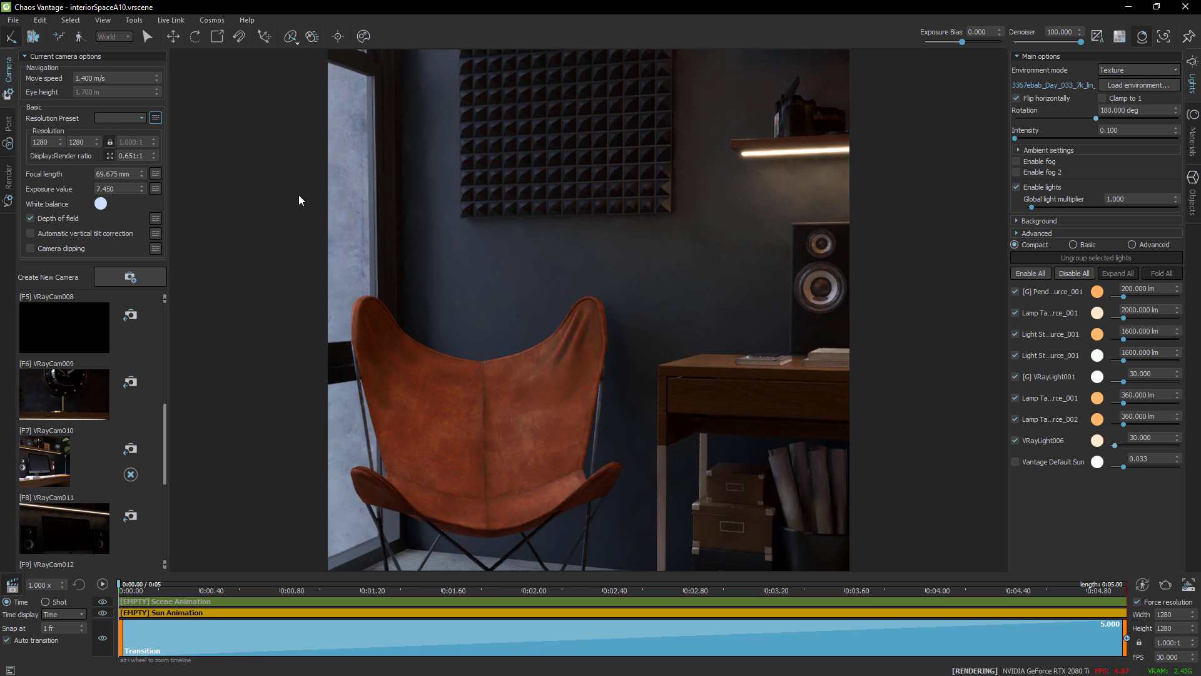
- Shift the camera view from the leather chair to the desk and tilt it to show the monitor and shelves
click(338, 36)
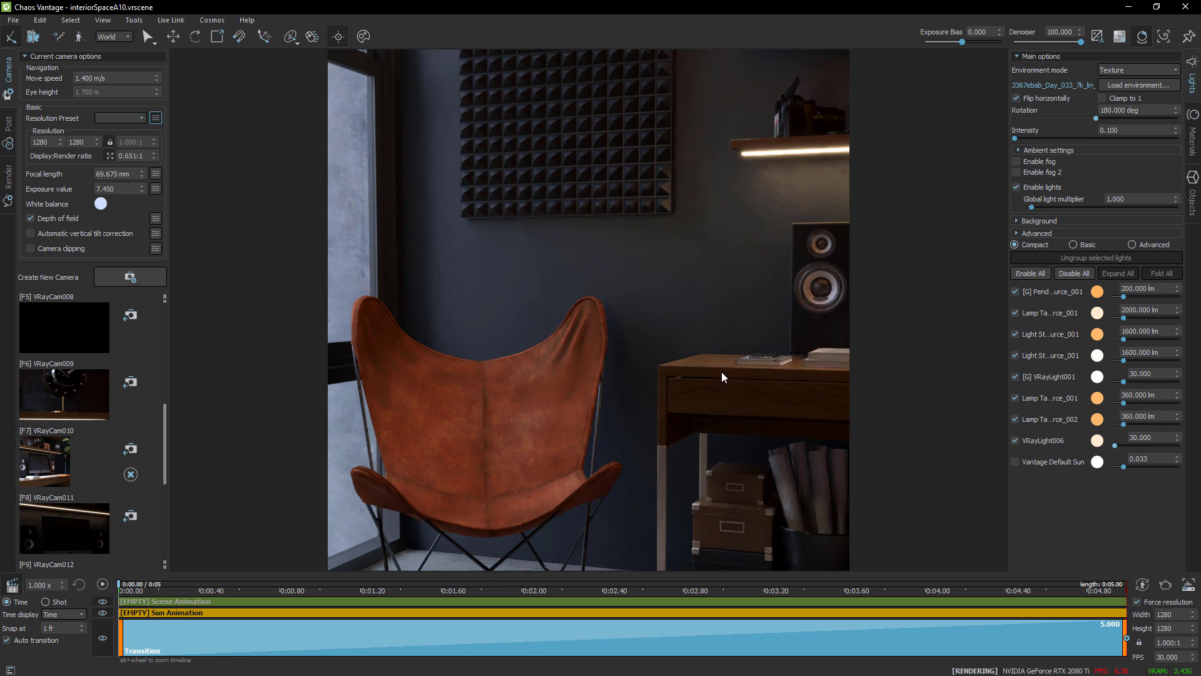
middle_drag(742, 375, 379, 395)
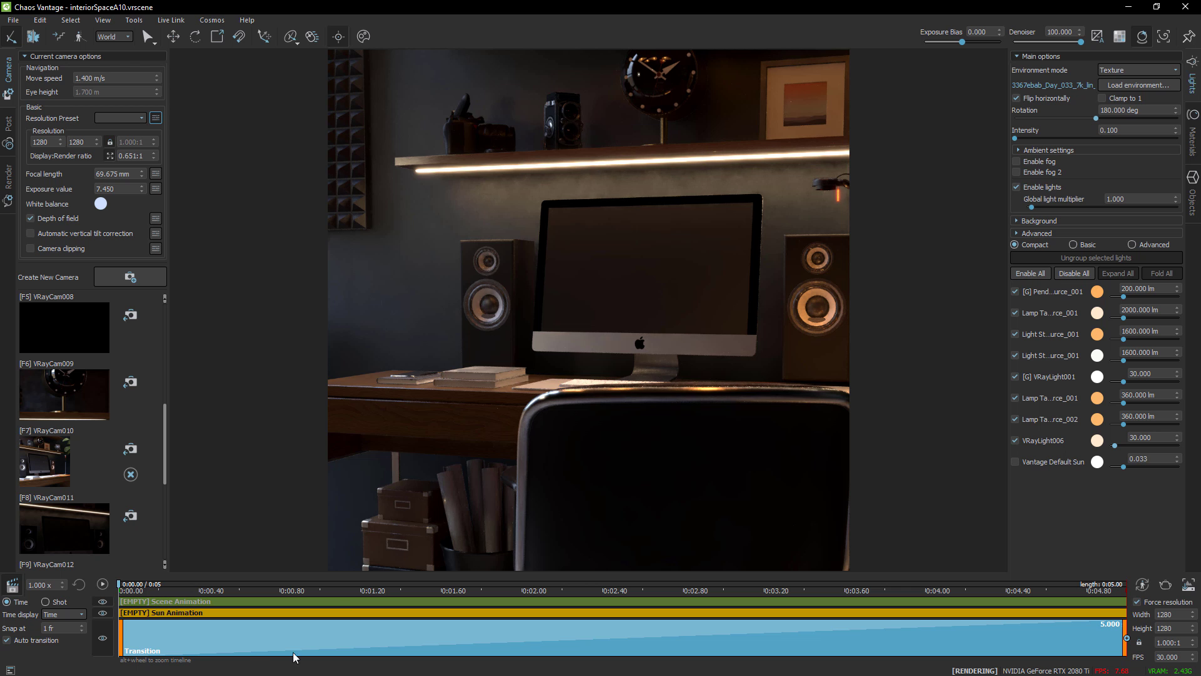
drag(673, 251, 671, 230)
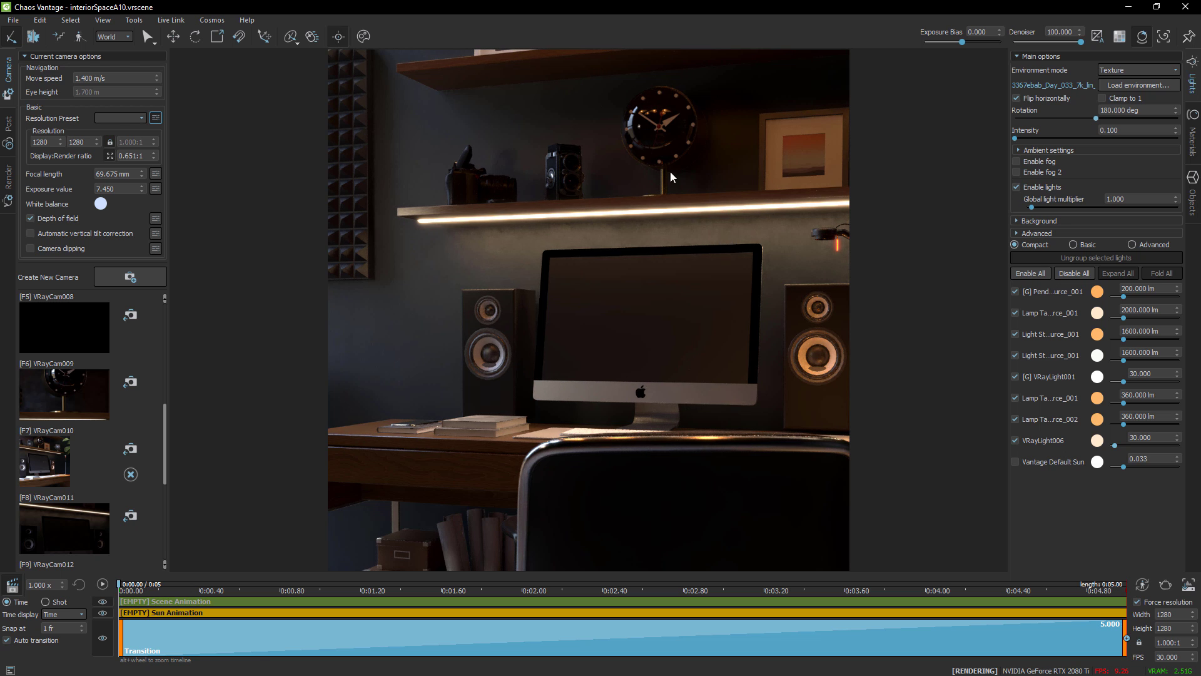
- Enter free look mode and fly around the desk and potted plant, moving close to the monitor and back
click(79, 37)
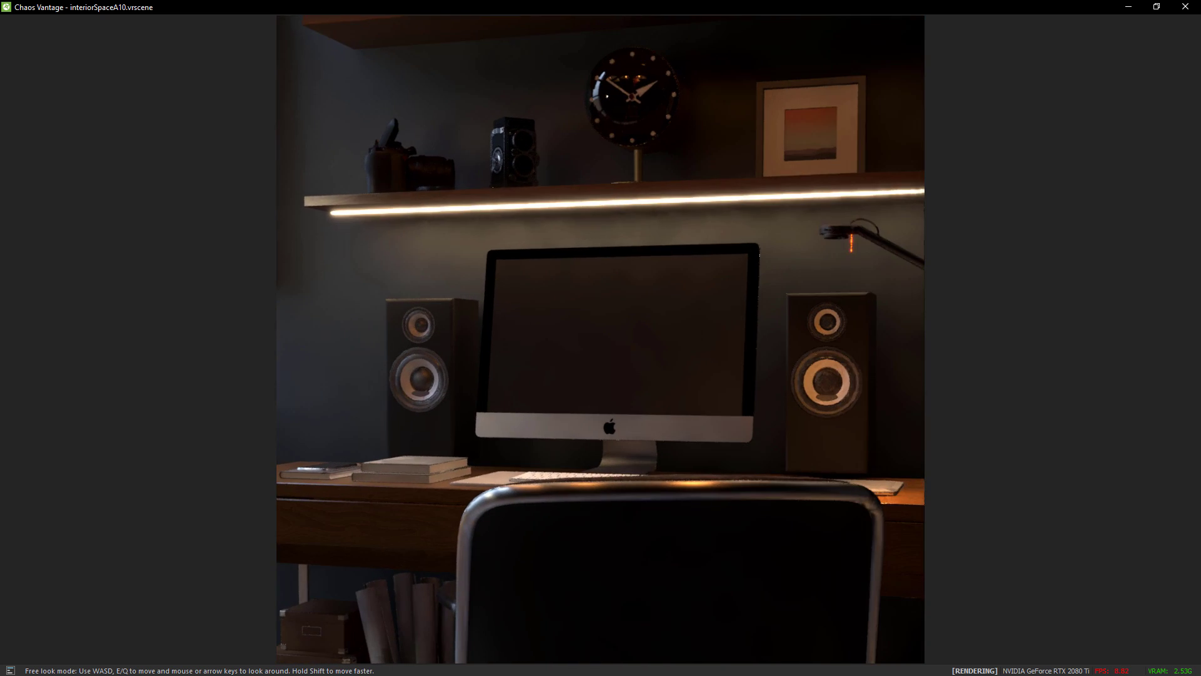
key(w)
key(s)
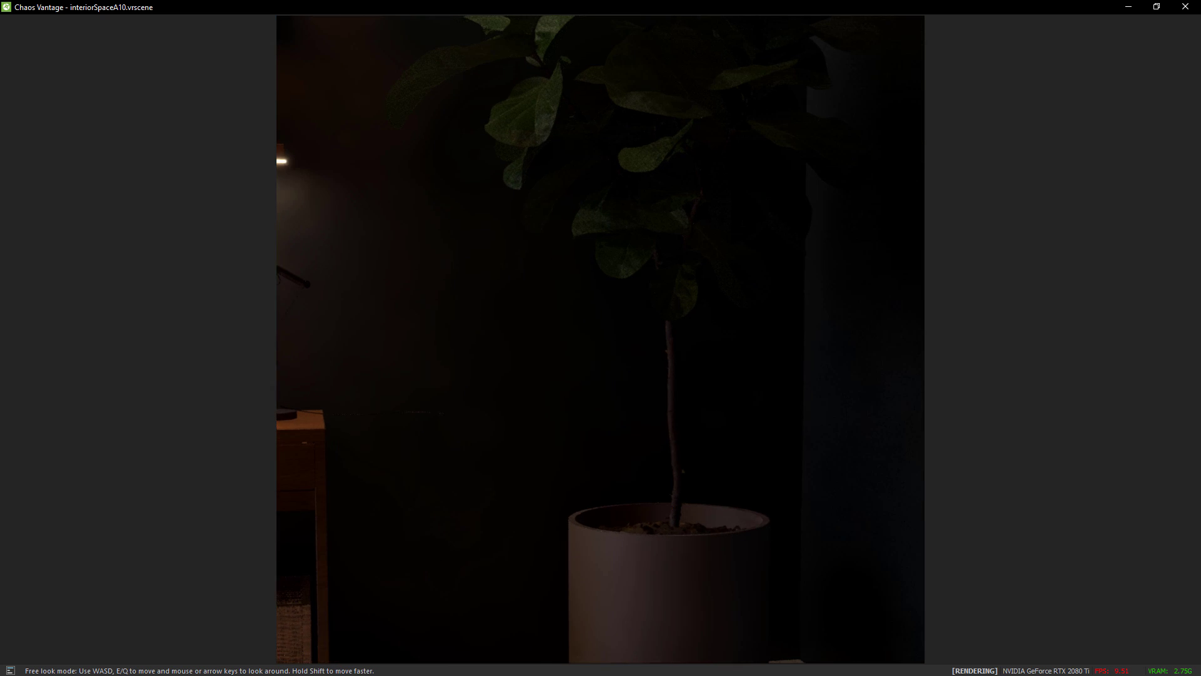
key(w)
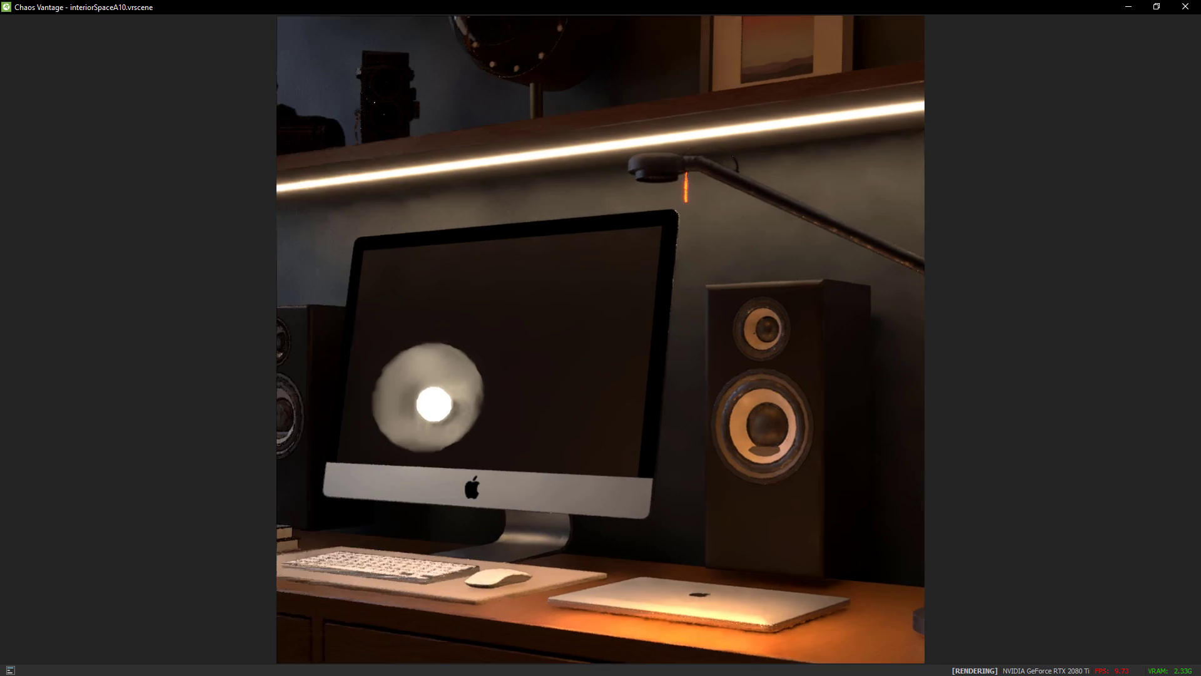
key(s)
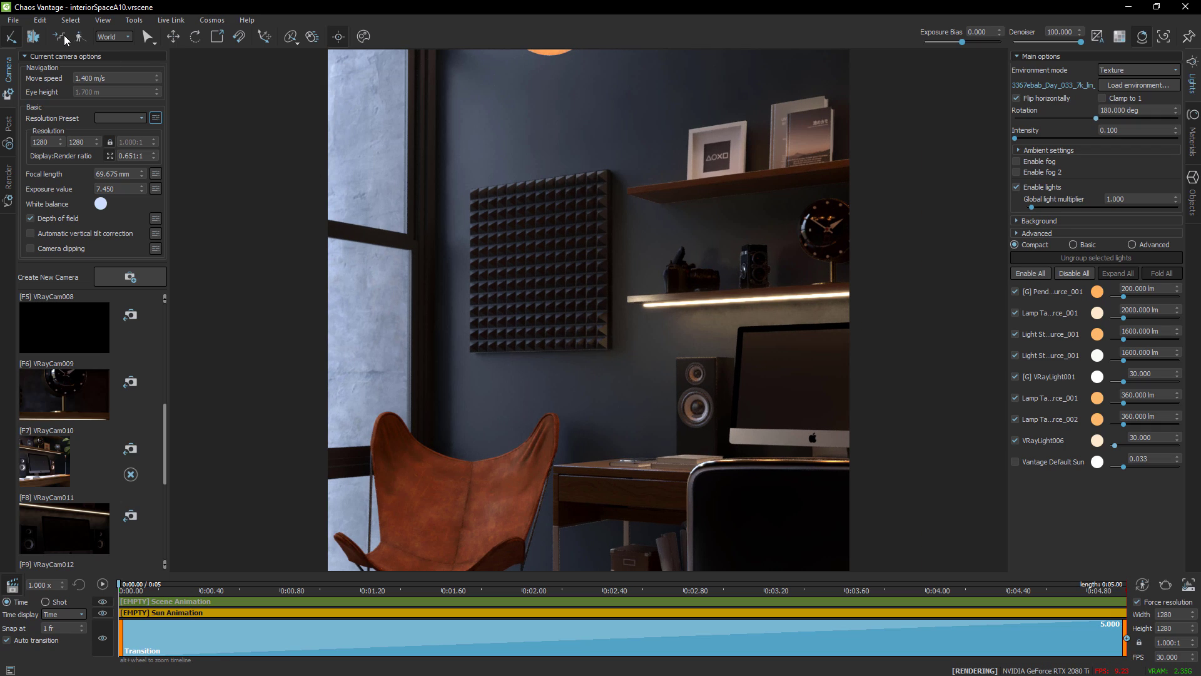
- Restart free look mode and fly through the room past the clock, window and acoustic panel to a wide view of the desk
click(81, 37)
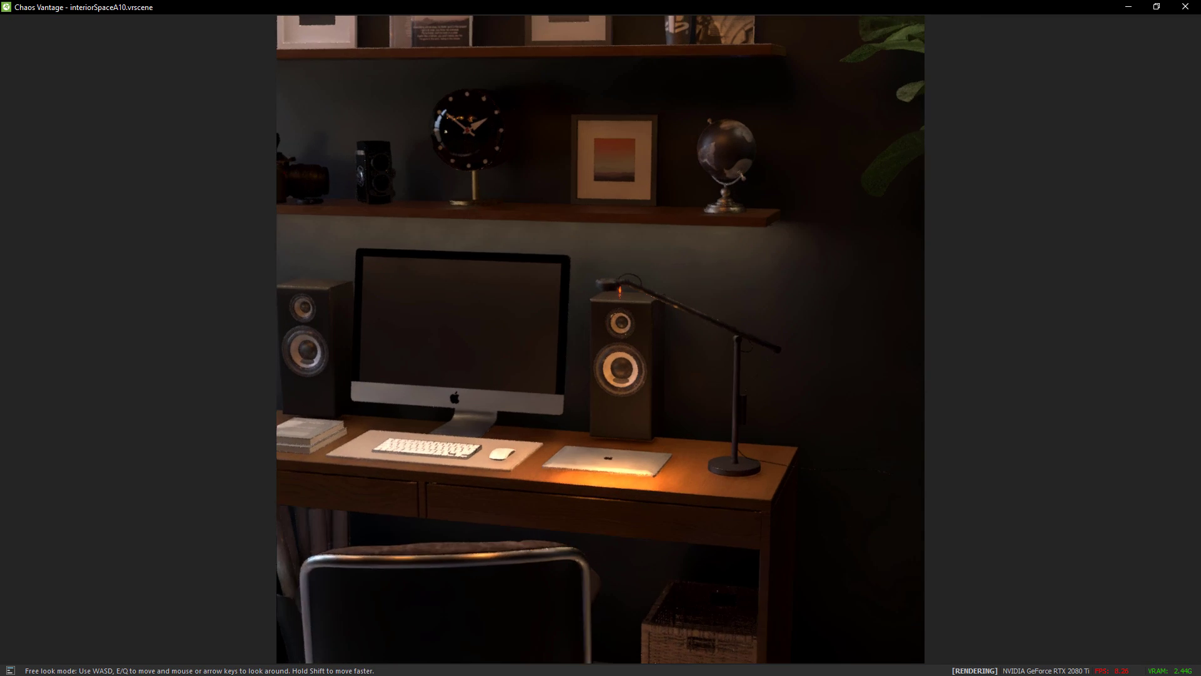
key(w)
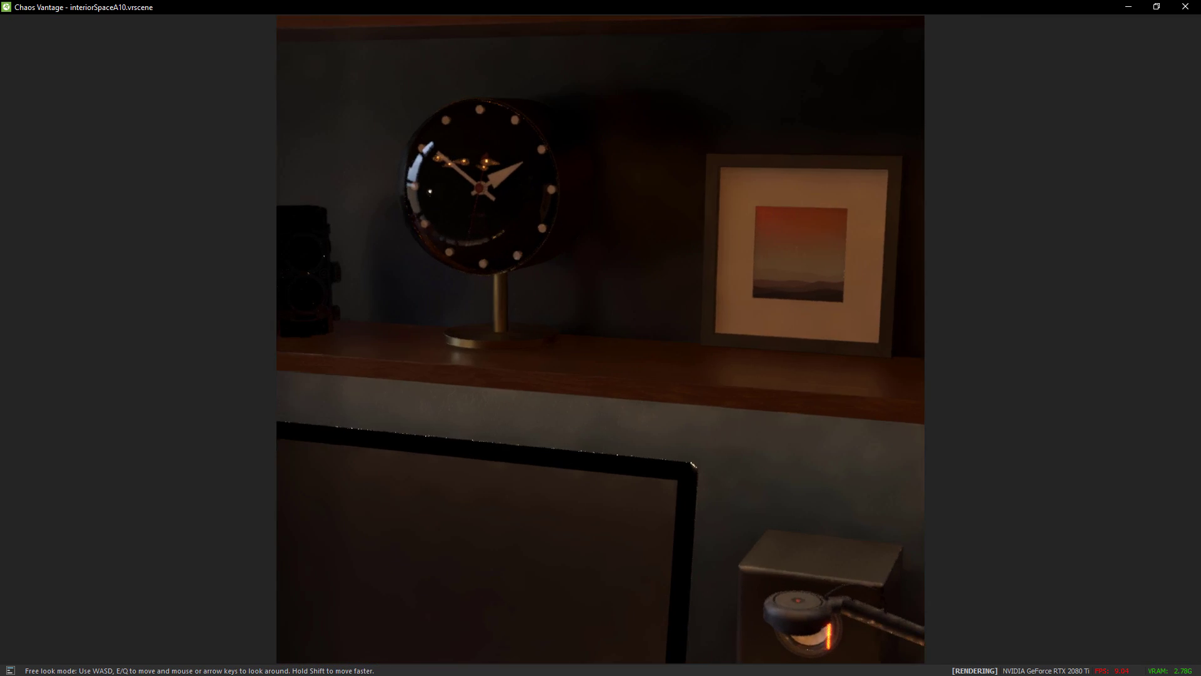
key(s)
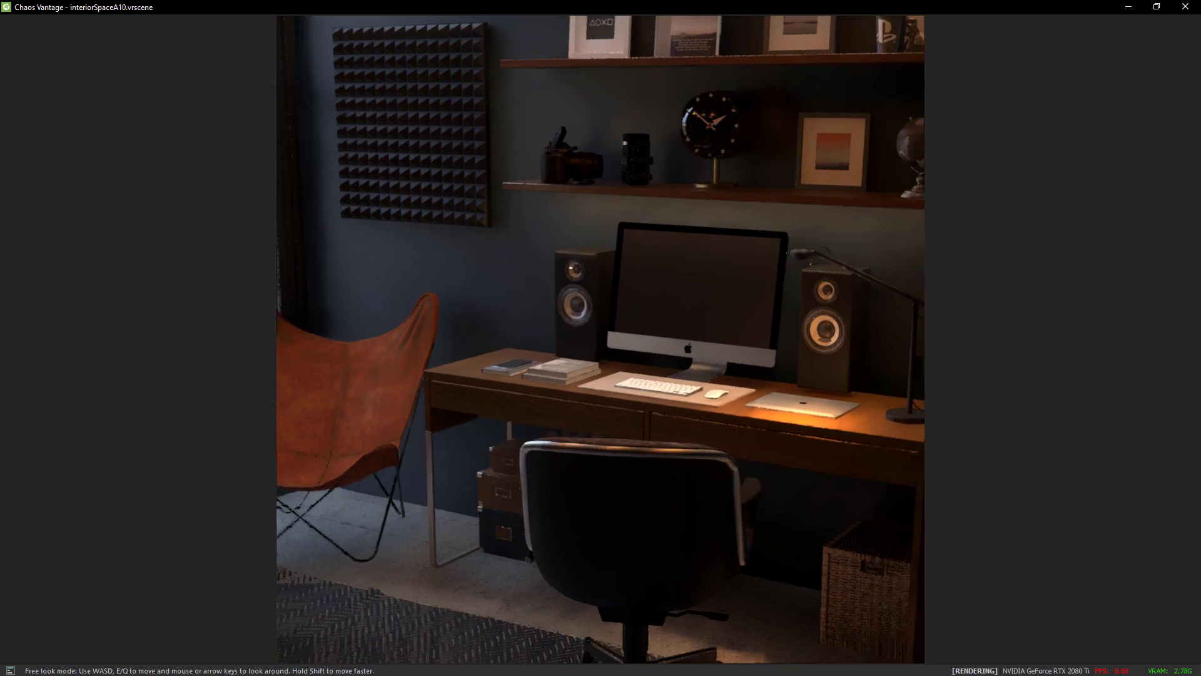
key(w)
key(a)
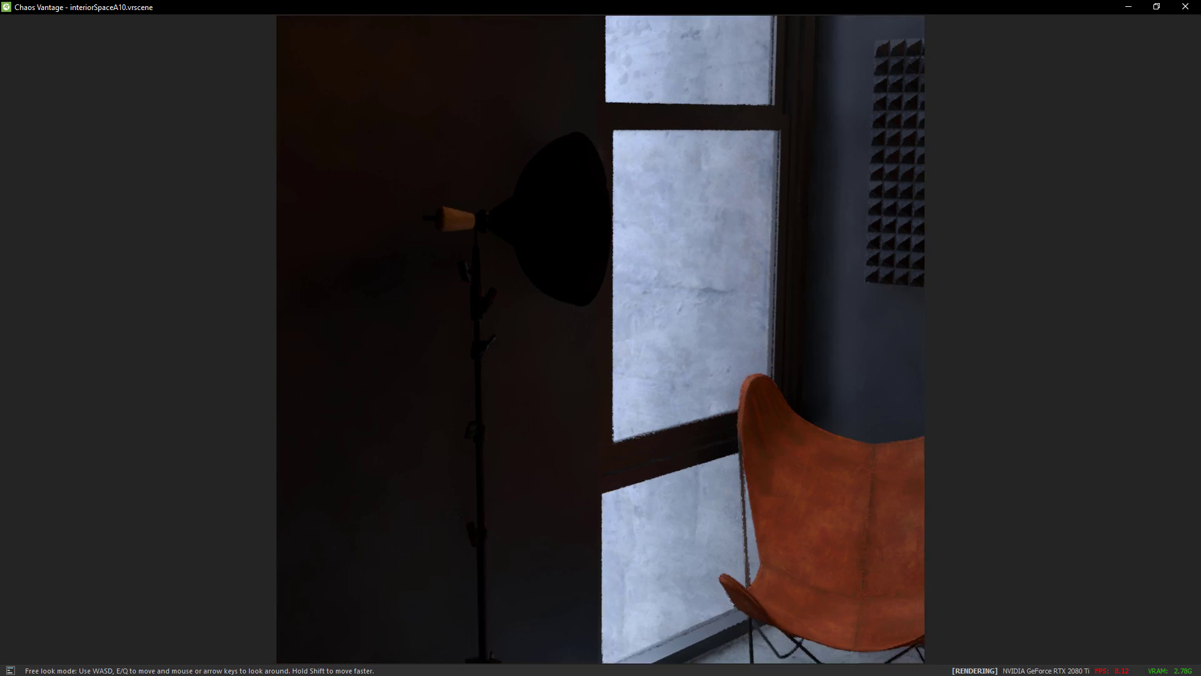
key(w)
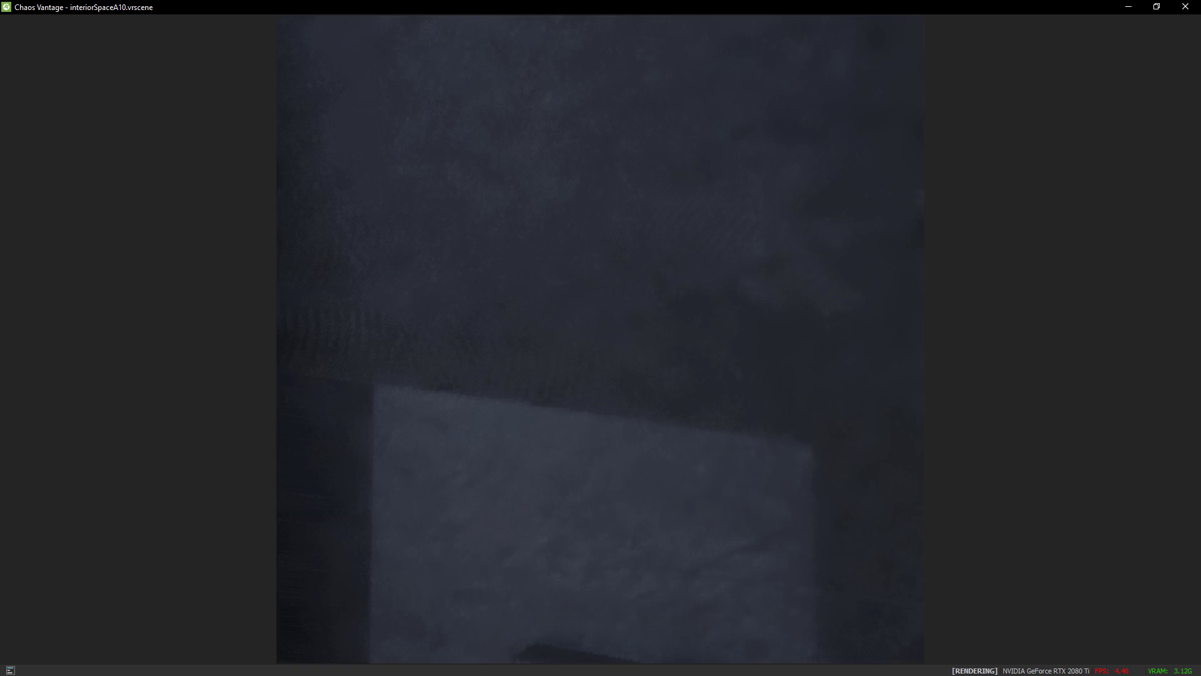
key(s)
key(w)
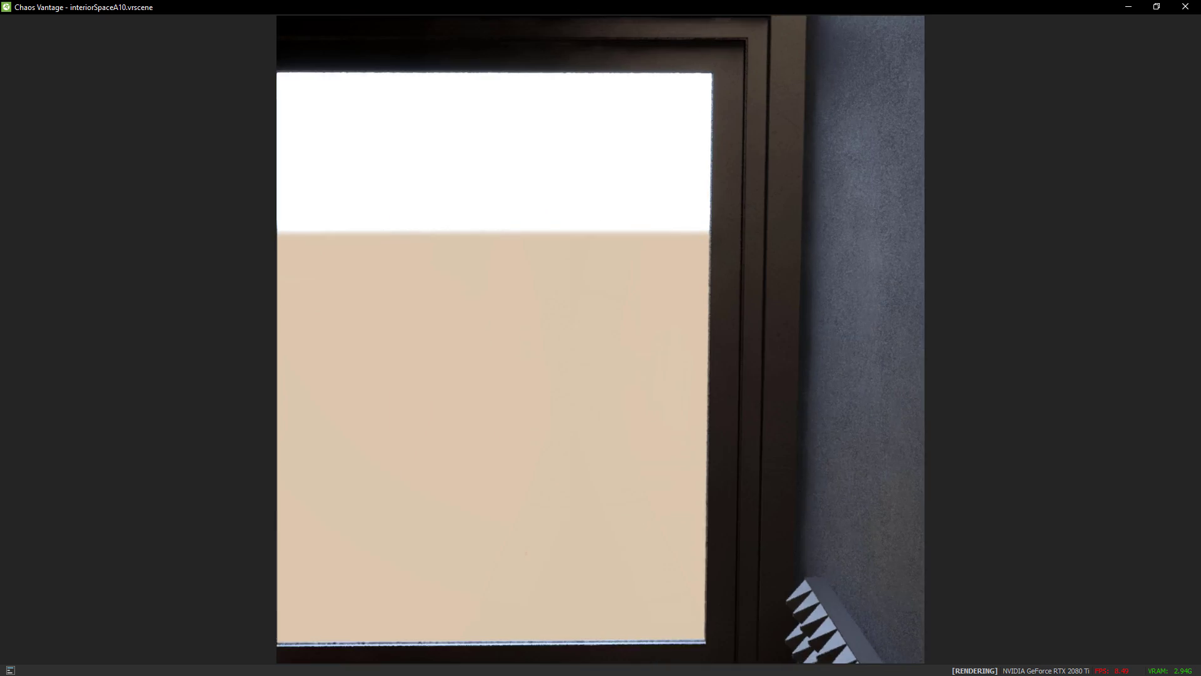
key(w)
key(w)
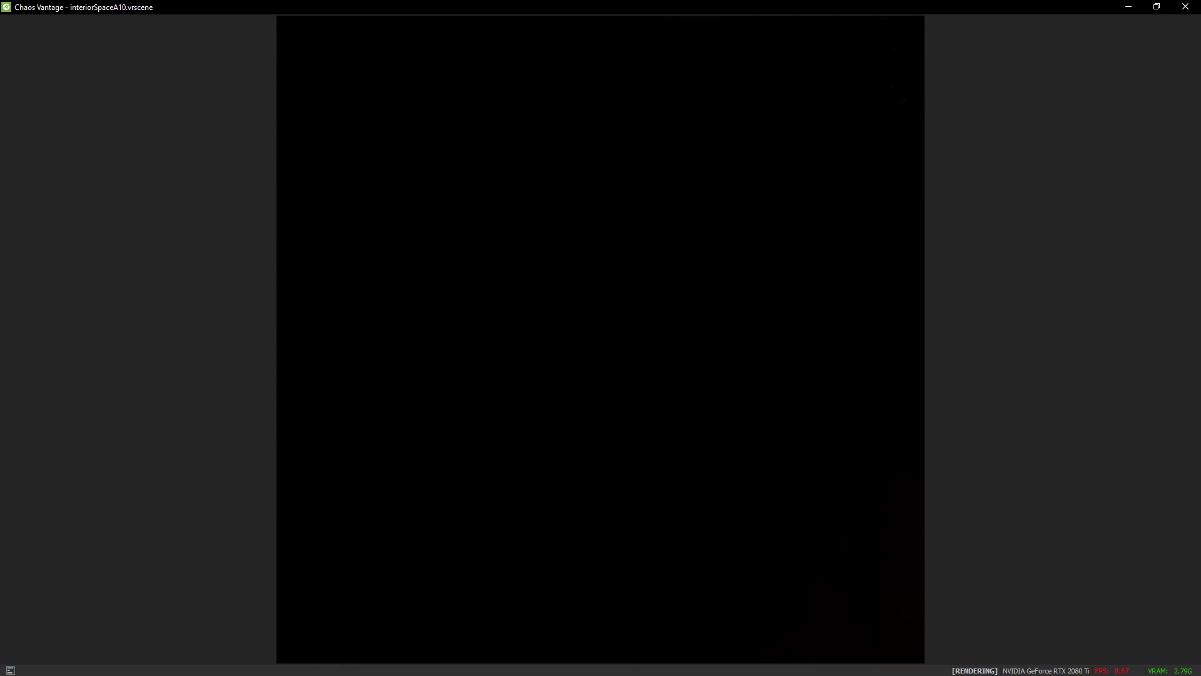
key(w)
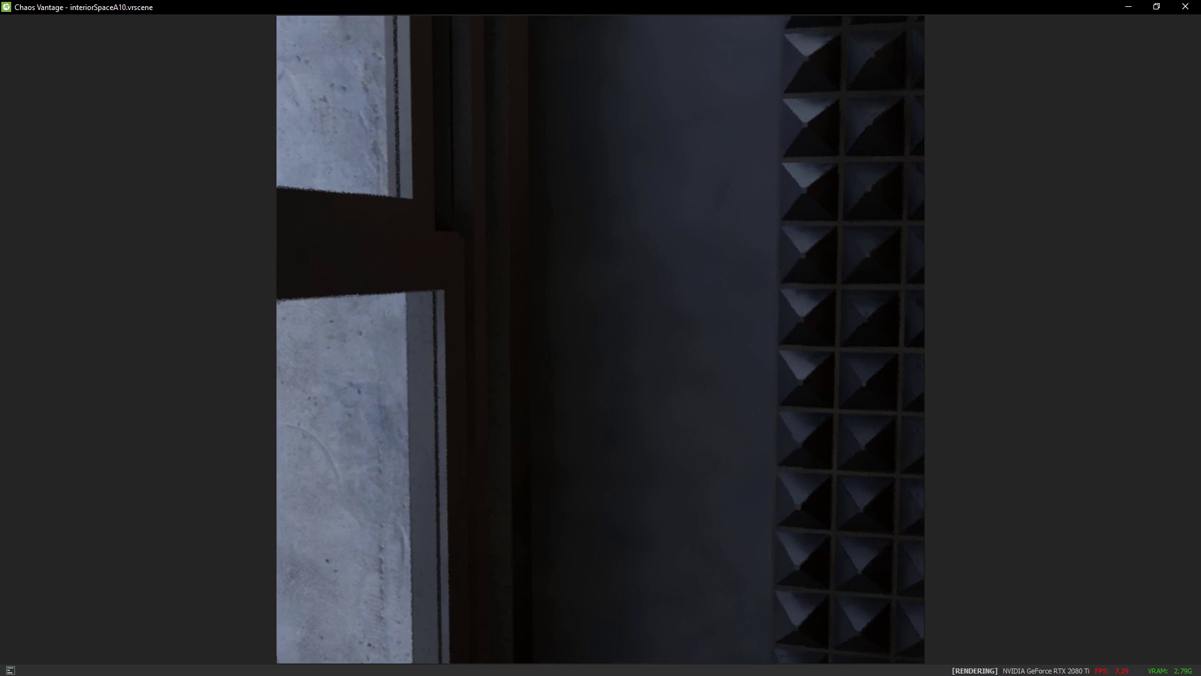
key(s)
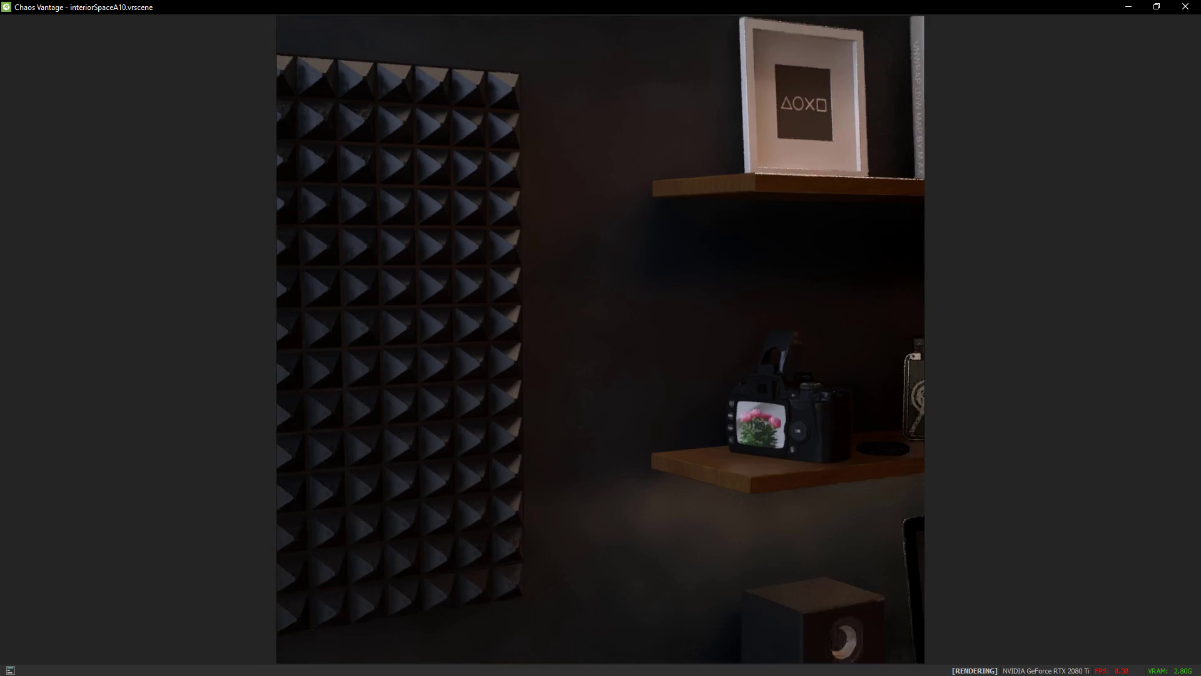
key(d)
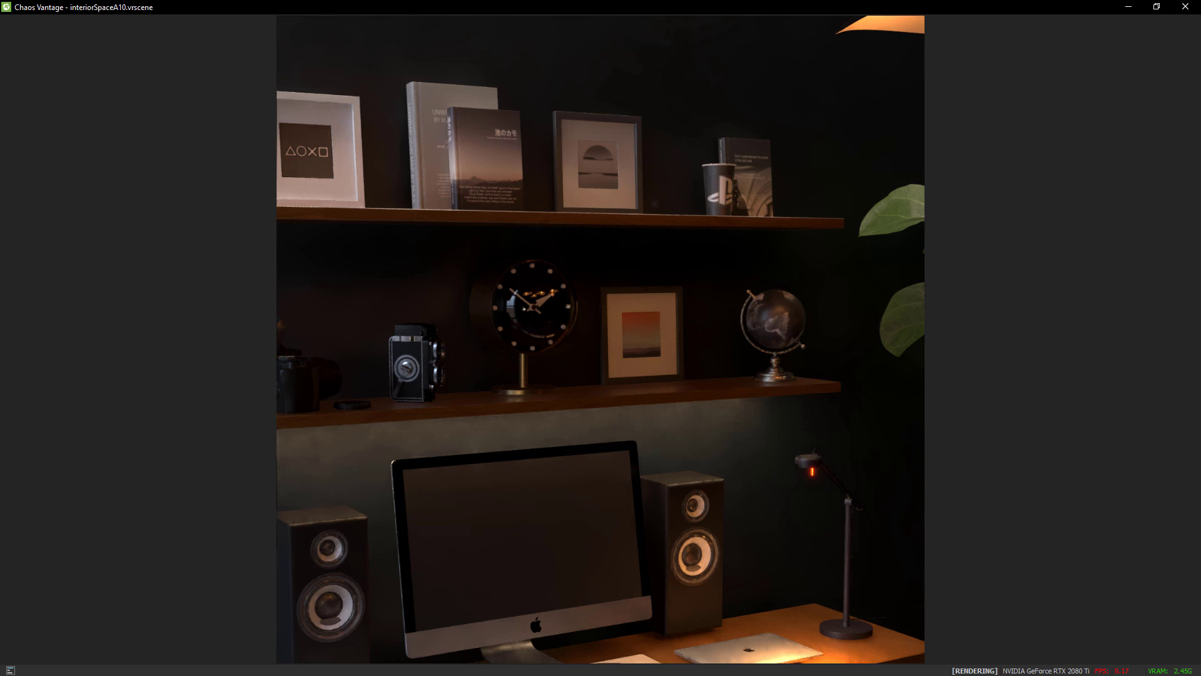
key(s)
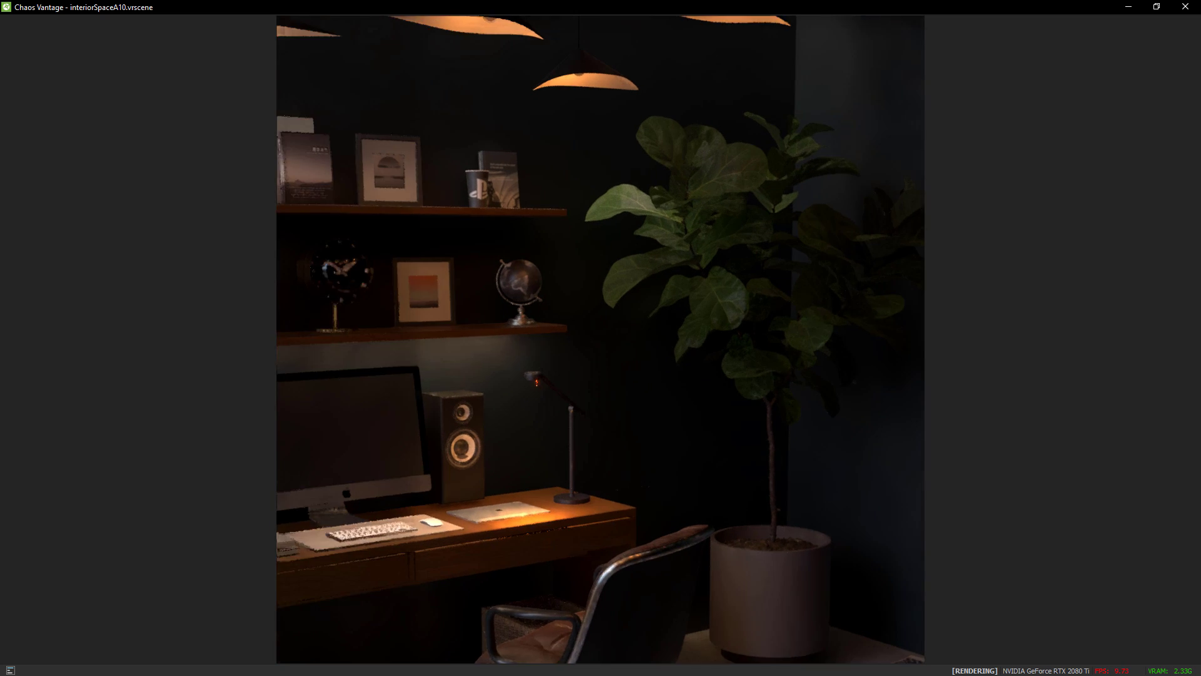
drag(600, 338, 491, 324)
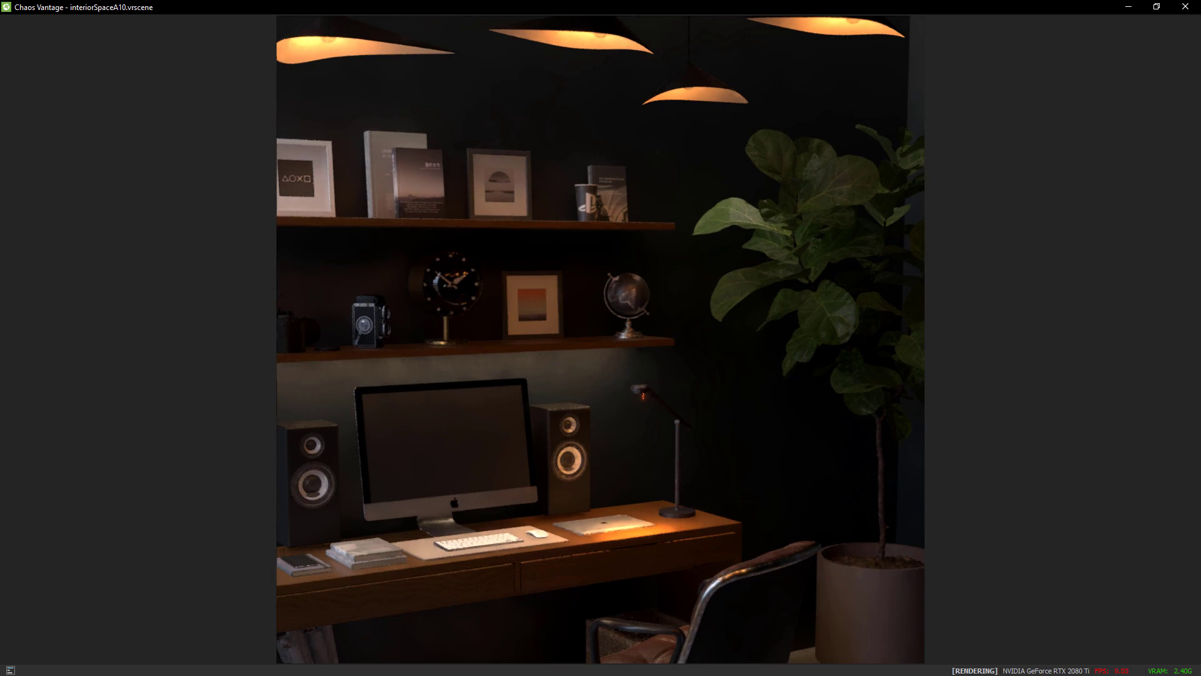
drag(600, 337, 433, 400)
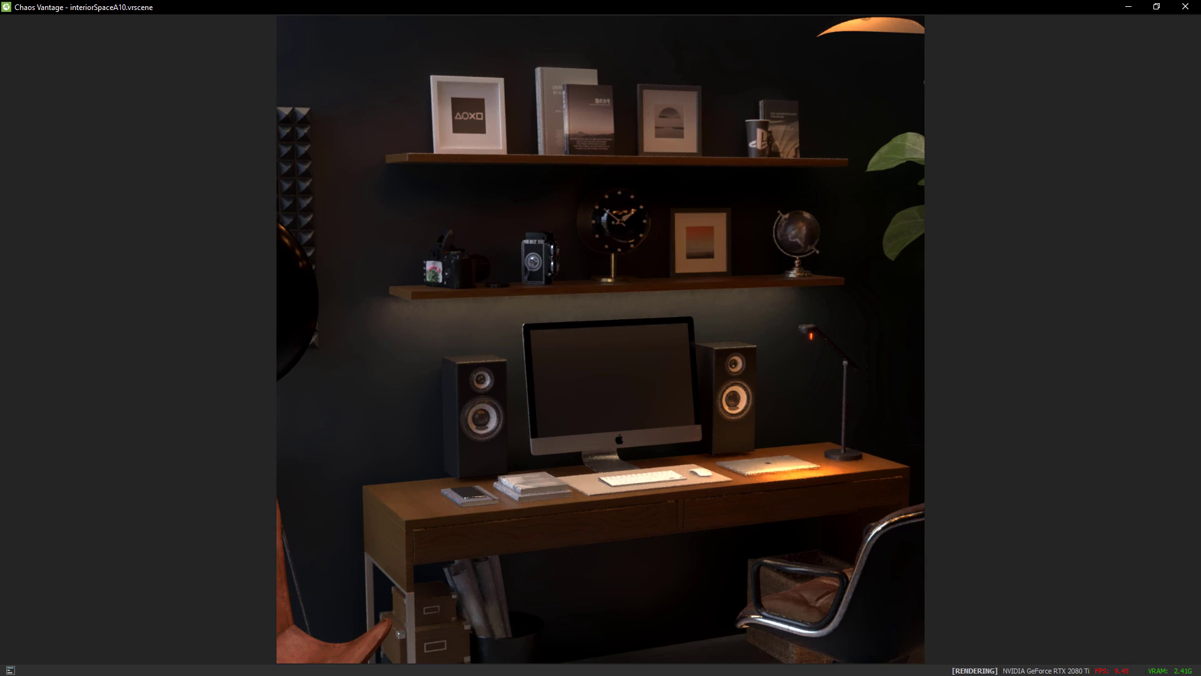
- Turn and shift the camera around the desk, shelves and potted plant to demonstrate the navigation from a wide view
drag(601, 338, 534, 293)
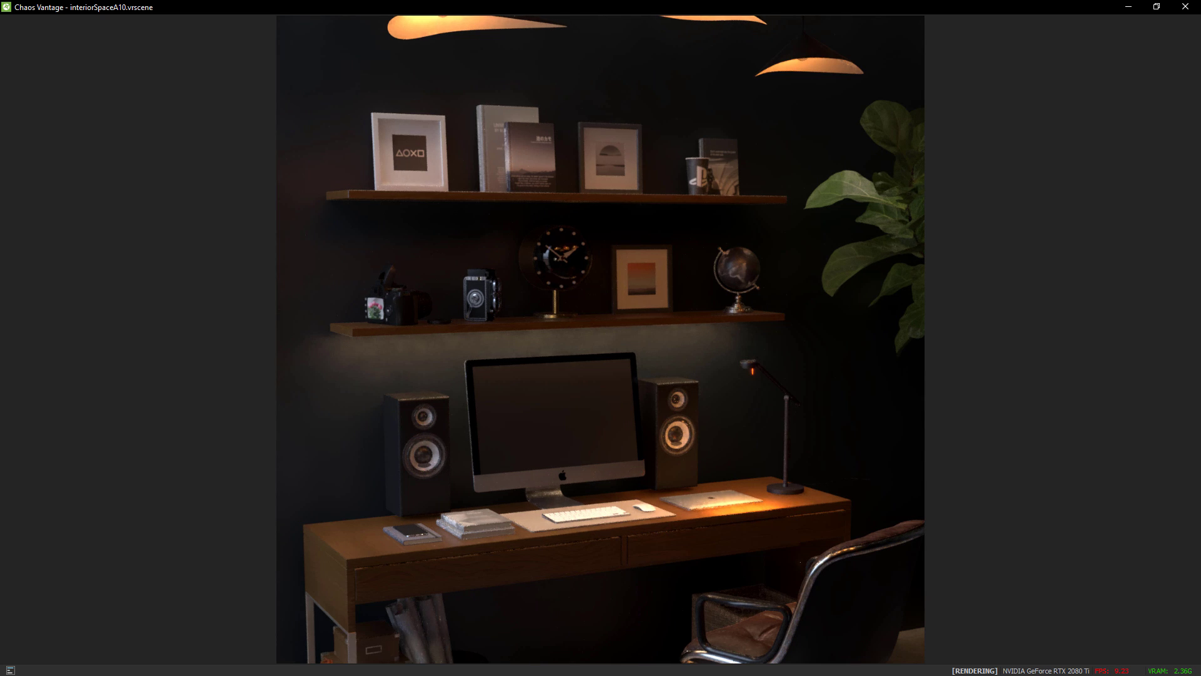
drag(600, 338, 530, 373)
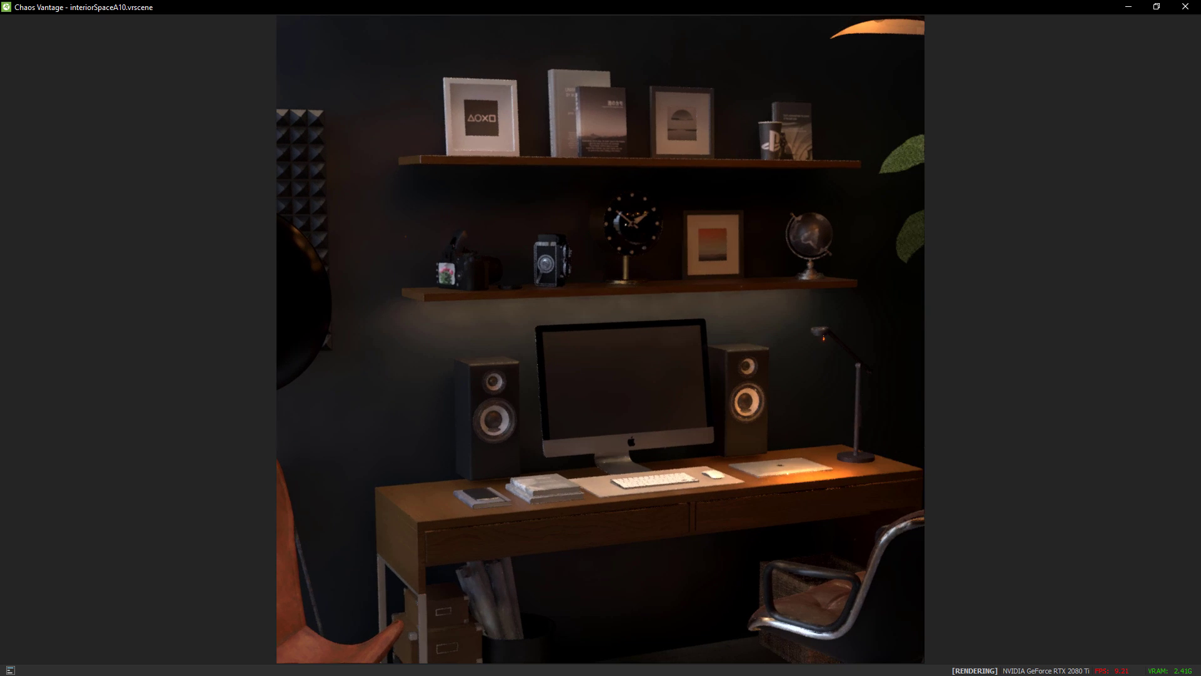
drag(600, 338, 591, 267)
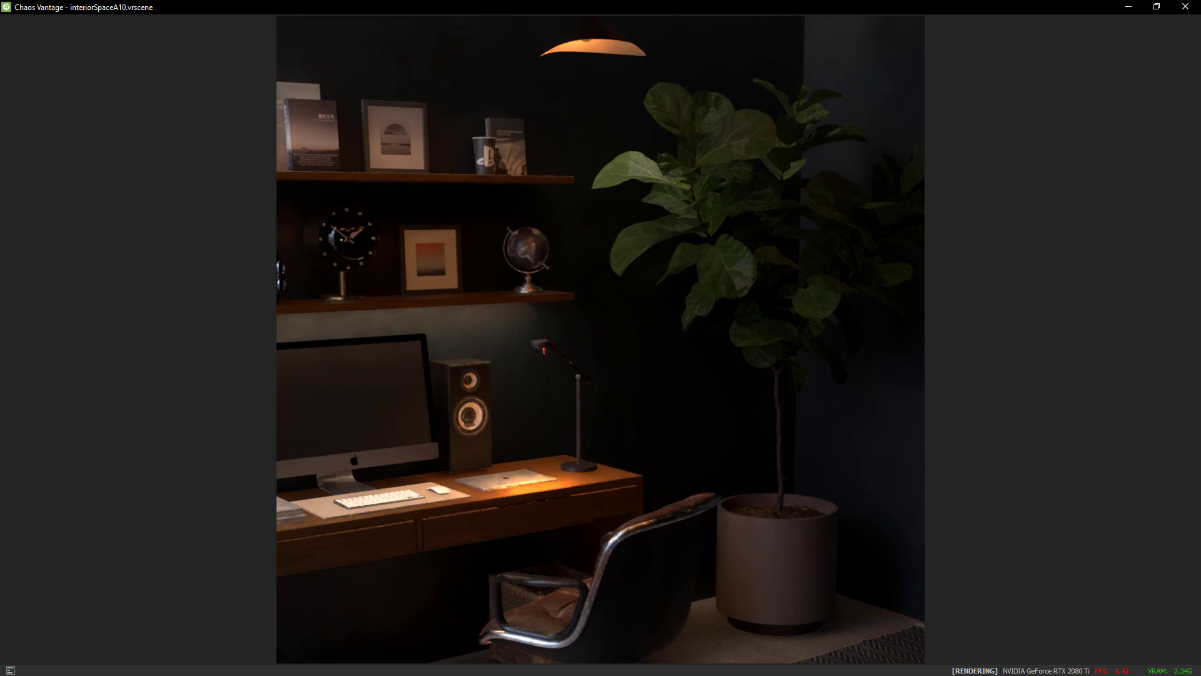
drag(601, 338, 600, 305)
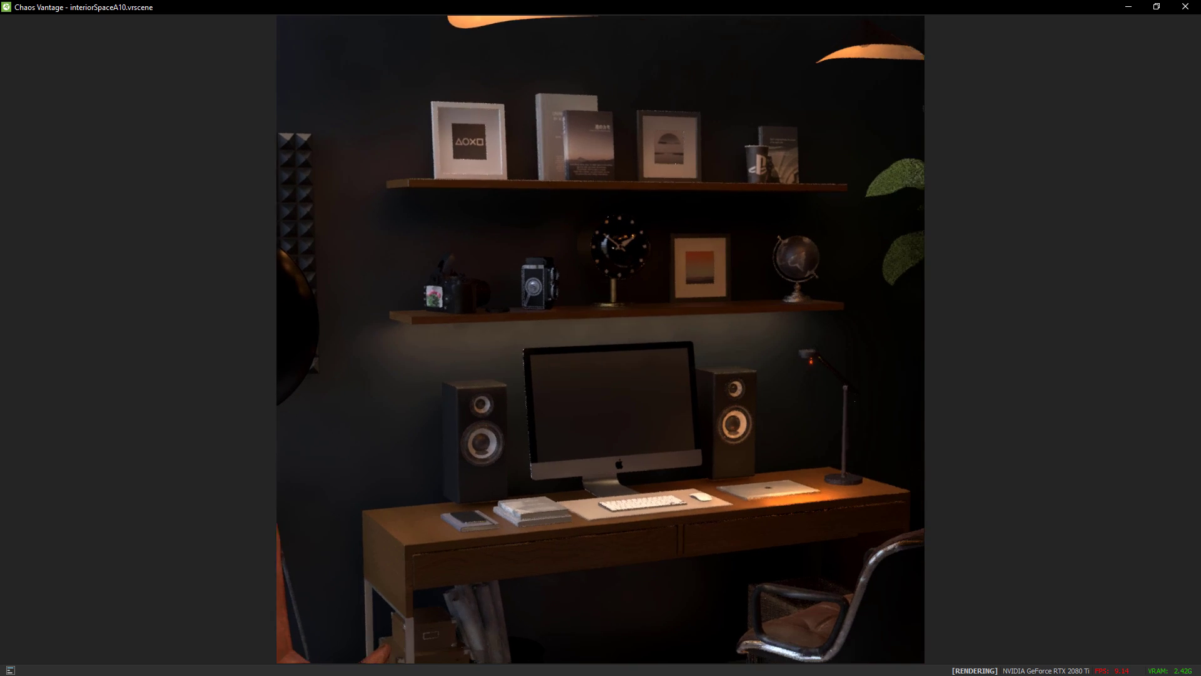
drag(600, 338, 657, 359)
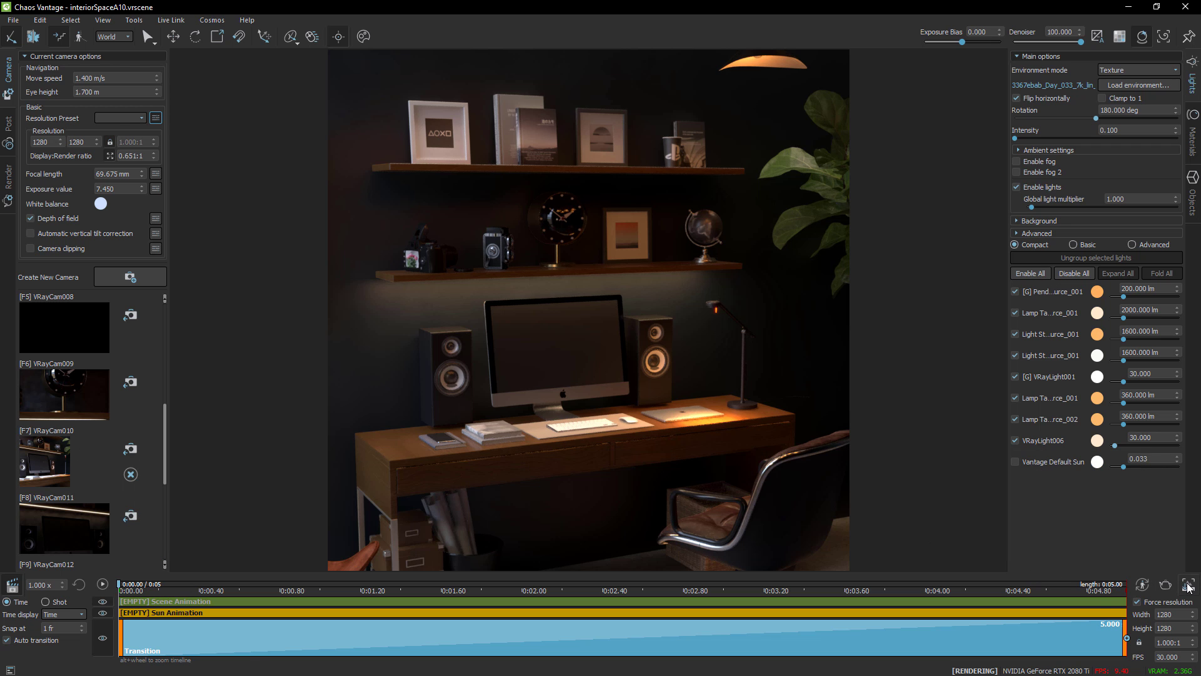
- Review the sequence render settings without rendering, and set the viewport denoiser strength to 0
click(1167, 585)
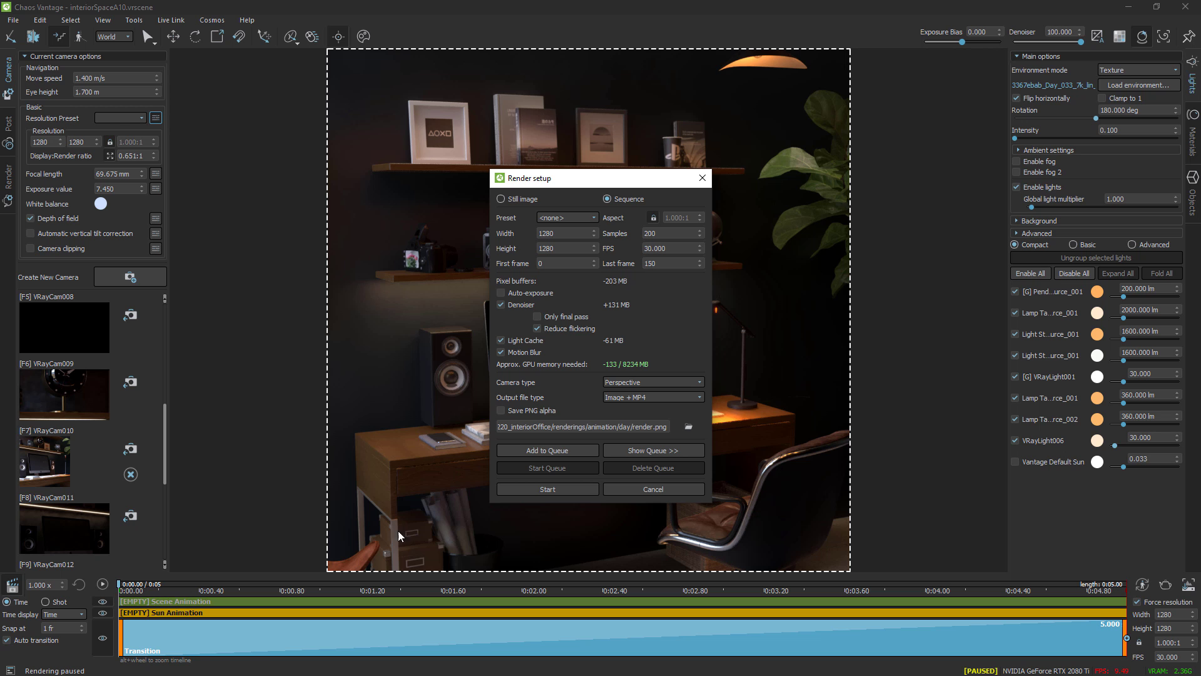
click(666, 490)
drag(1061, 41, 986, 44)
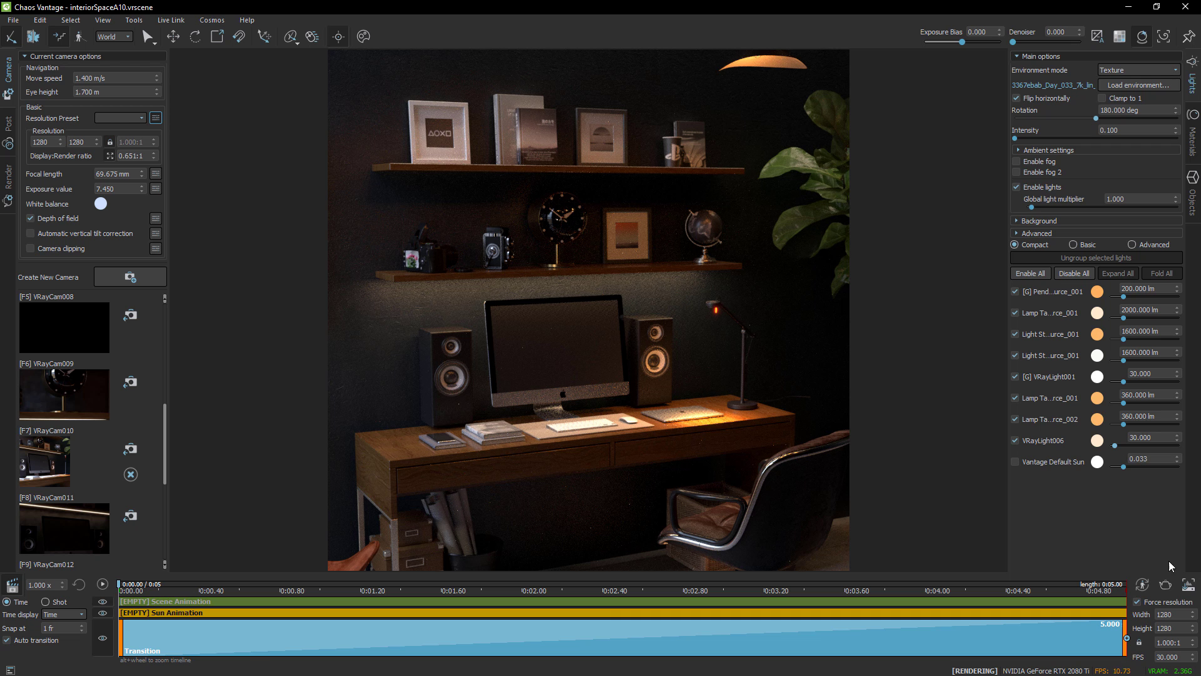
- Start a trial render of the sequence at 200 samples with denoising enabled, and abort it
click(1165, 585)
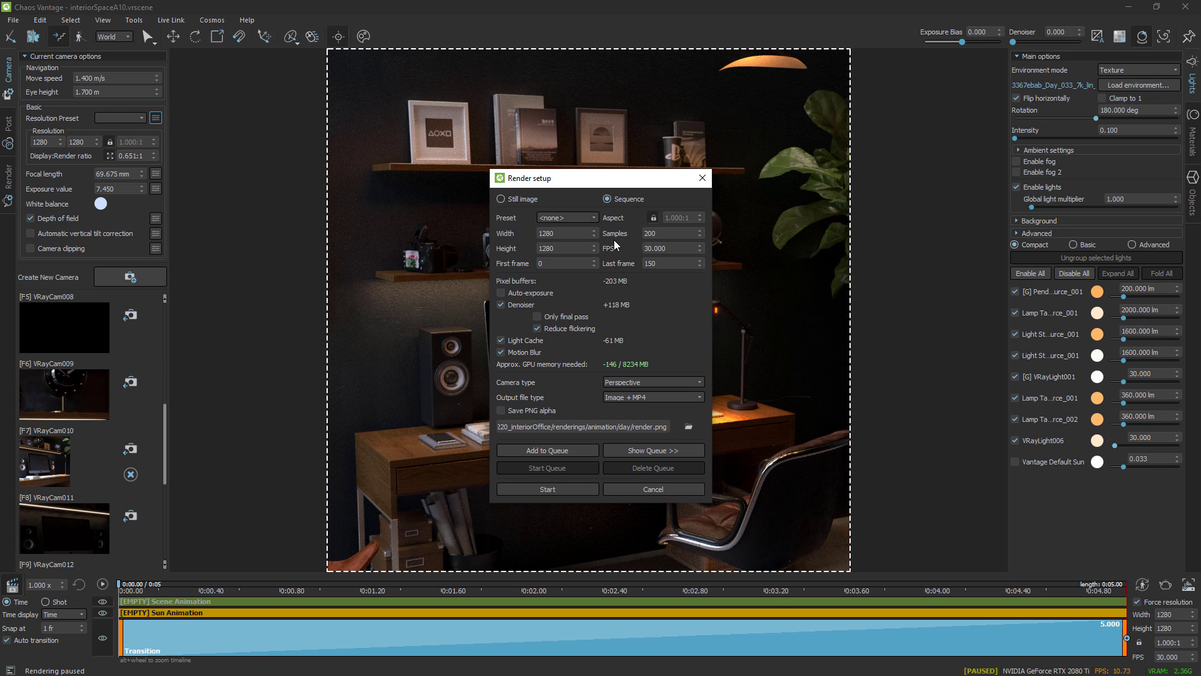
click(657, 232)
drag(658, 233, 643, 233)
click(572, 490)
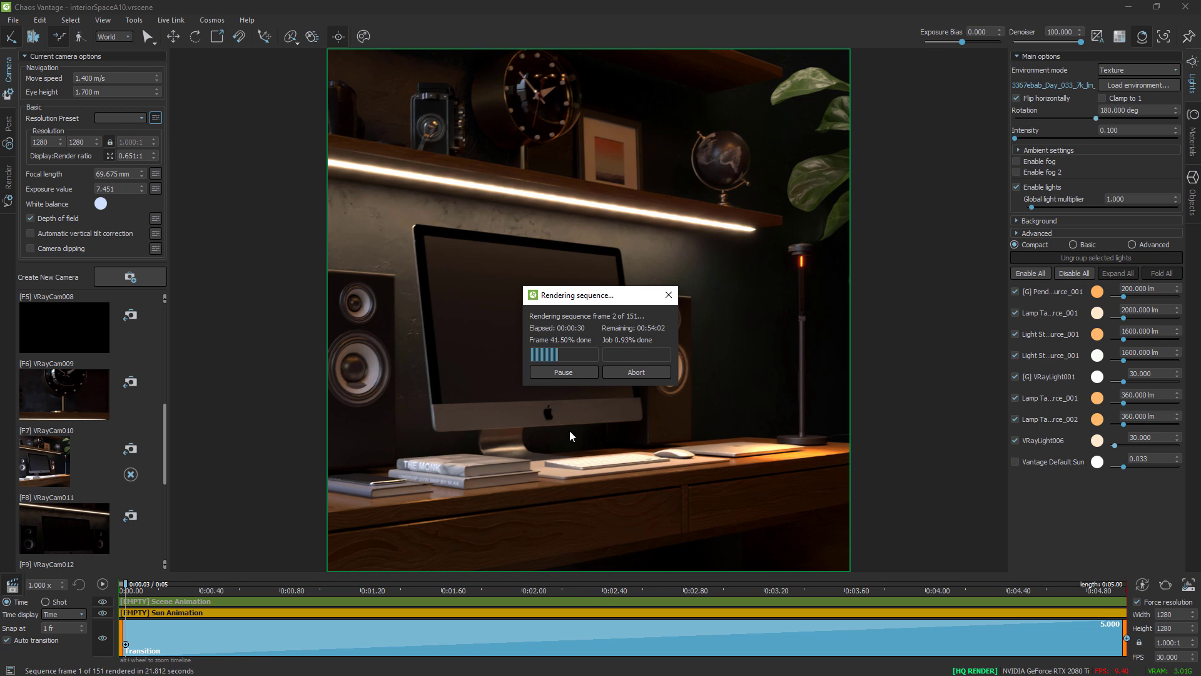
click(633, 372)
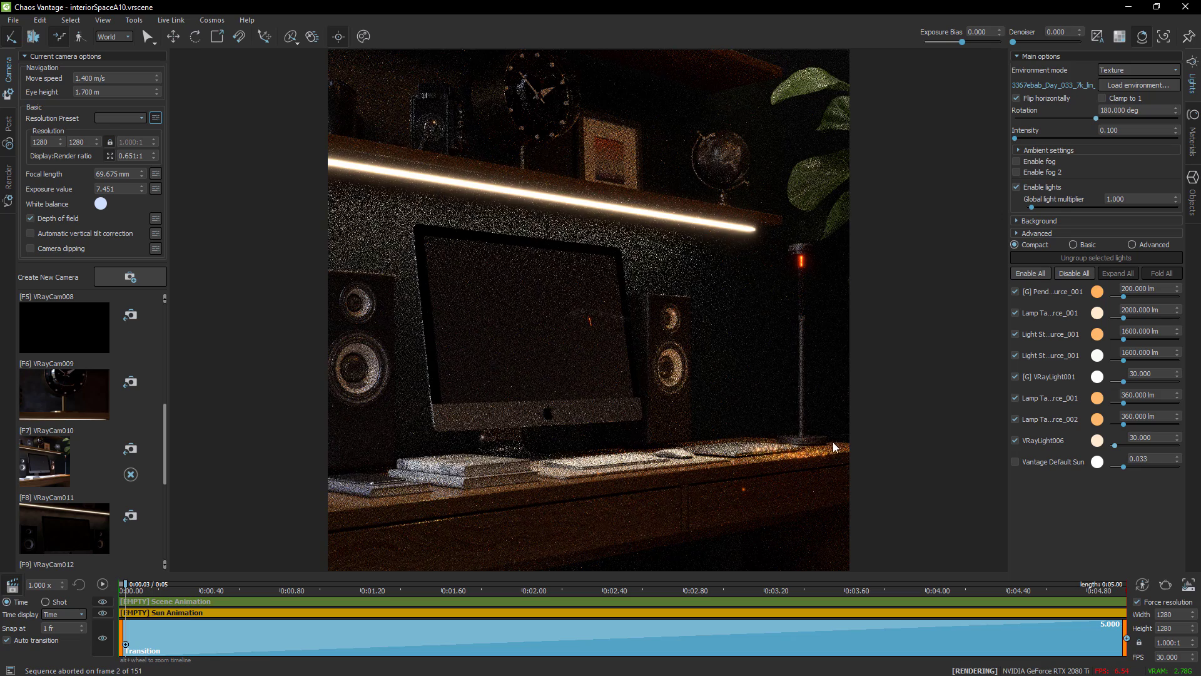
- Disable the denoiser in the render setup and start rendering the 1280 by 1280 sequence at 200 samples
click(505, 305)
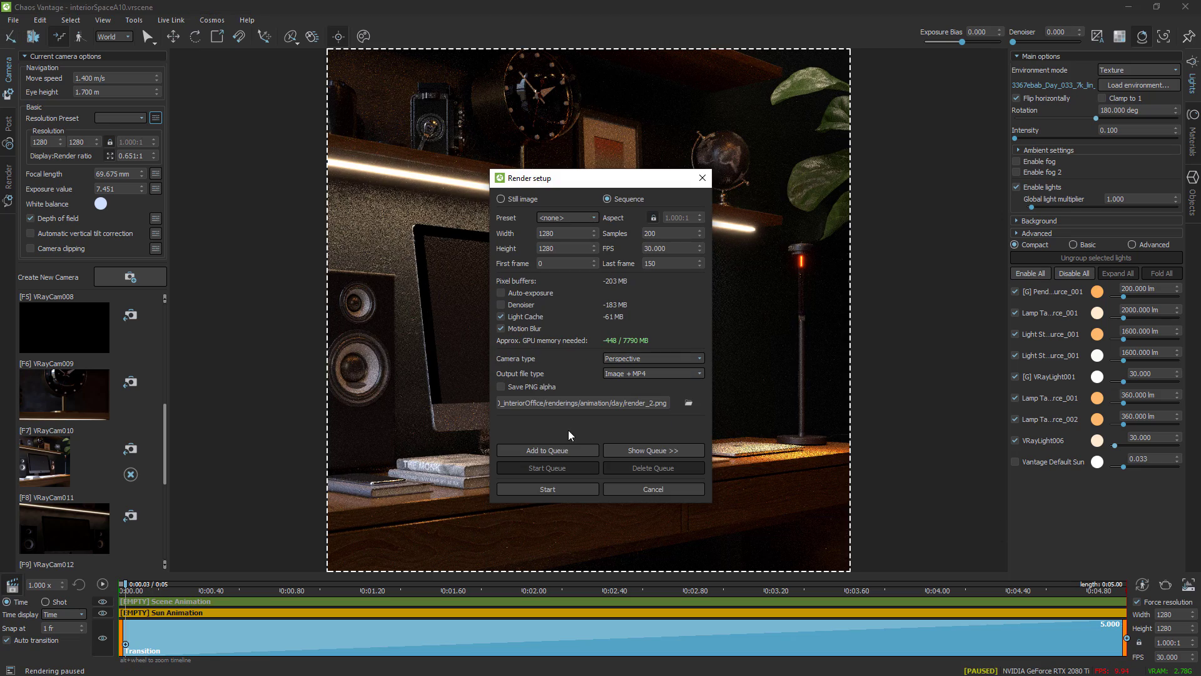
click(573, 490)
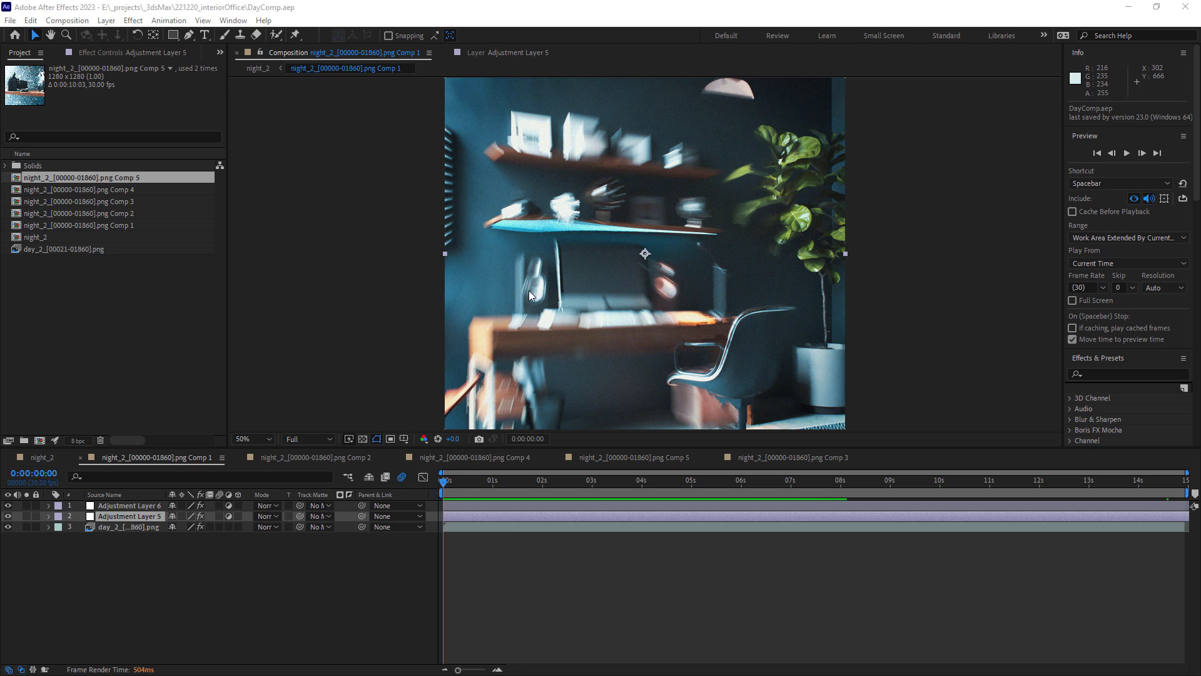
- Switch to After Effects and scrub through the Comp 1 shot and the assembled night_2 composition to review the edit
drag(444, 488, 623, 485)
drag(493, 474, 622, 504)
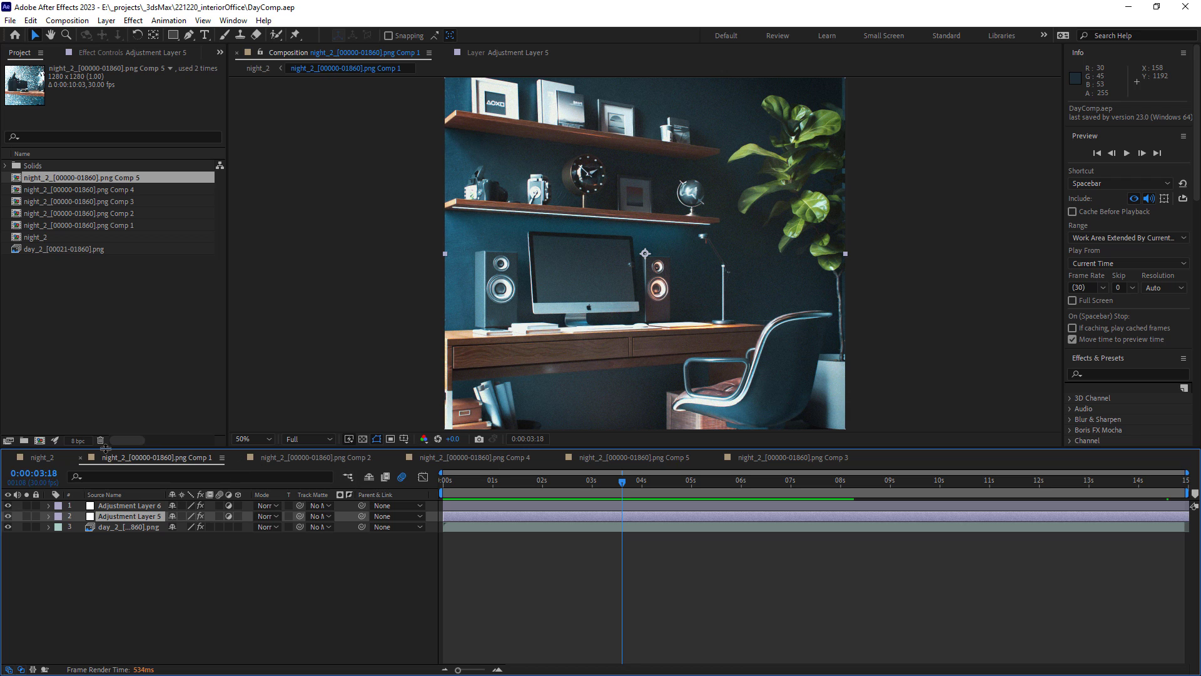
click(42, 457)
mouse_move(507, 484)
mouse_down()
mouse_move(659, 507)
mouse_move(783, 507)
mouse_move(482, 471)
mouse_move(521, 485)
mouse_up()
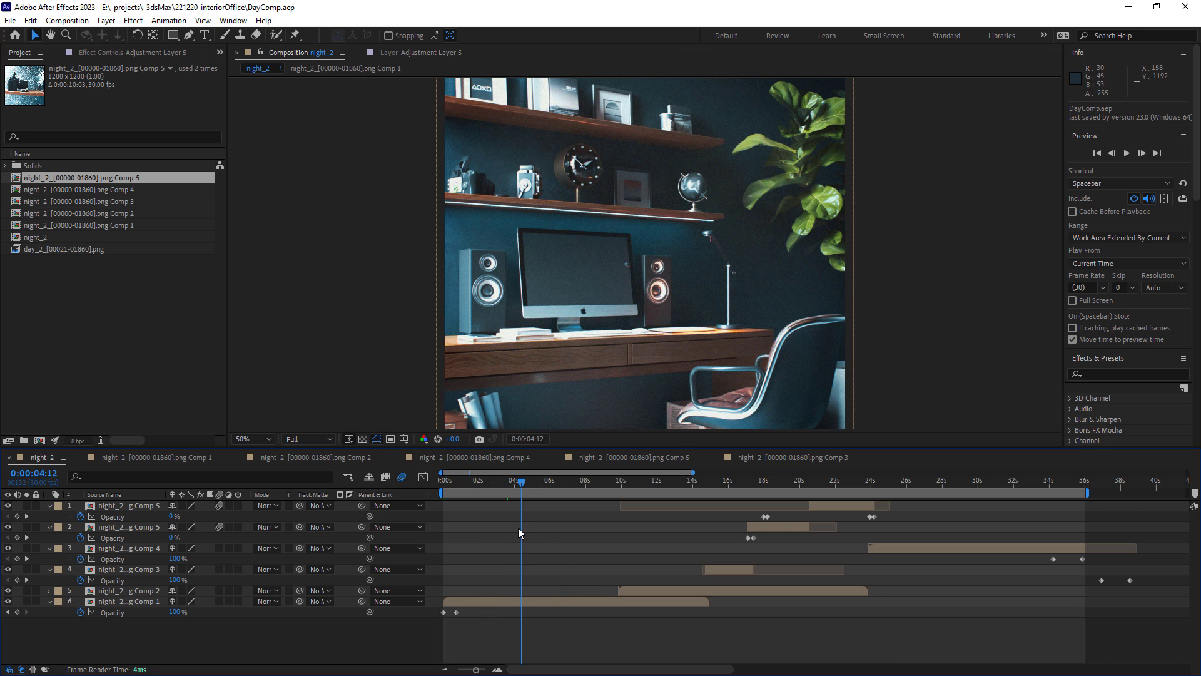
drag(529, 483, 766, 513)
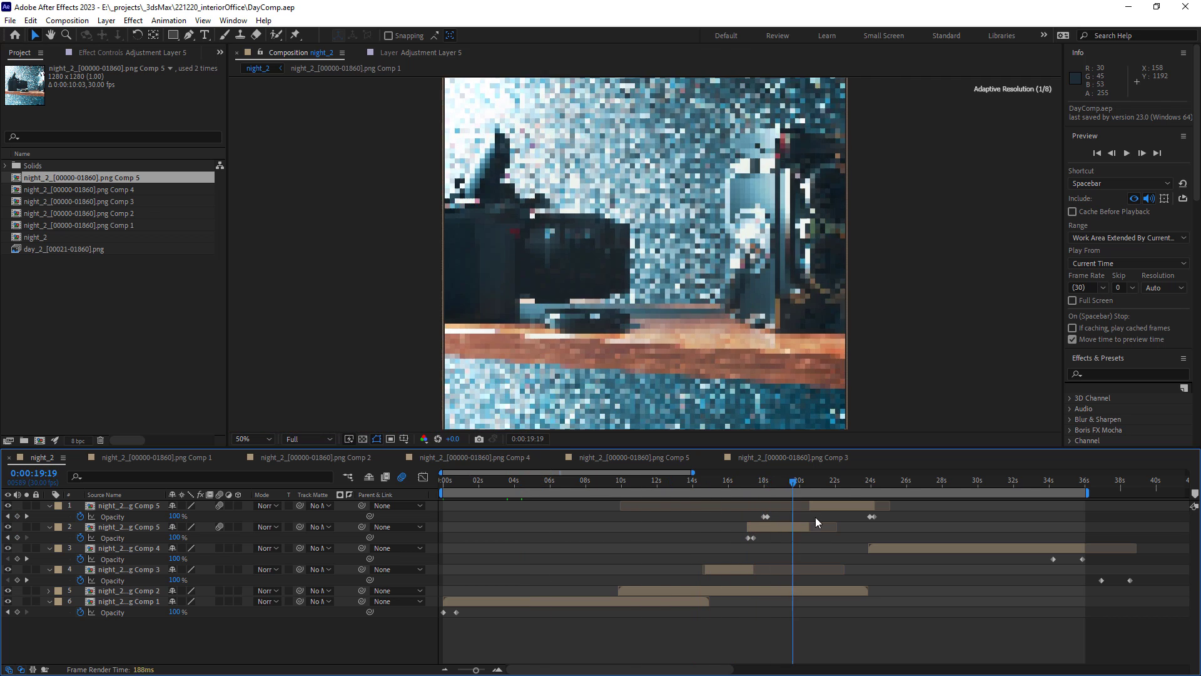
- Open the Comp 1 precomposition from night_2 and compare its first frame with the footage layer and Adjustment Layer 5 hidden and shown
double_click(482, 600)
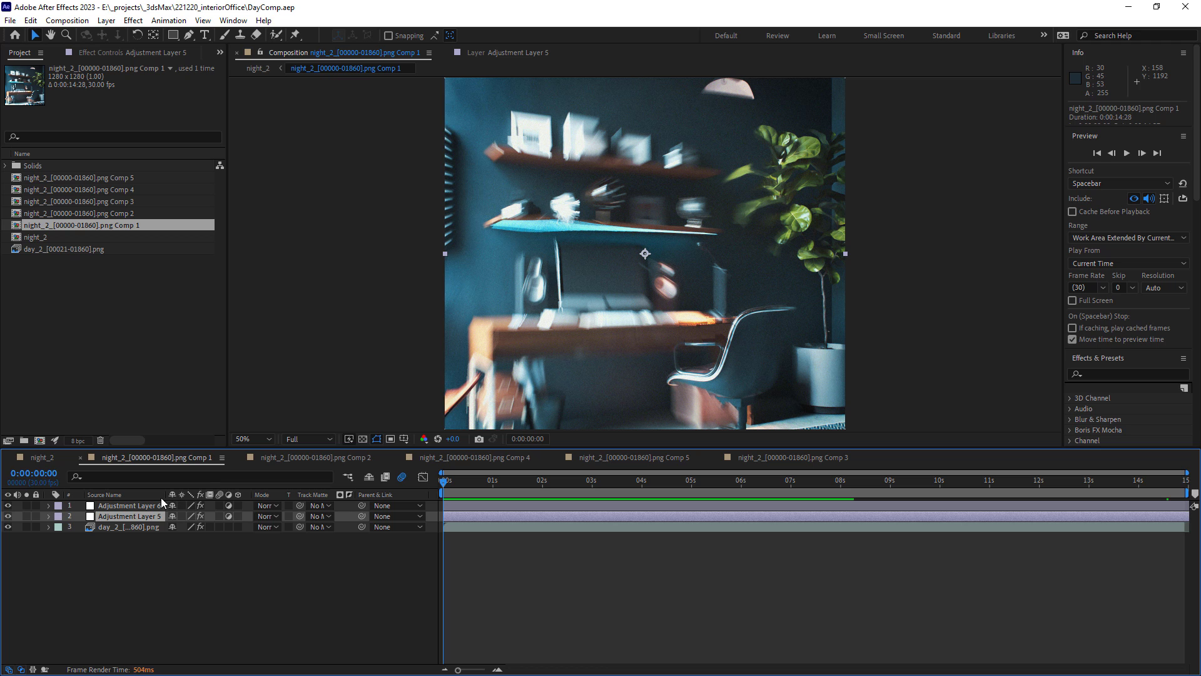
click(8, 527)
click(9, 527)
click(8, 517)
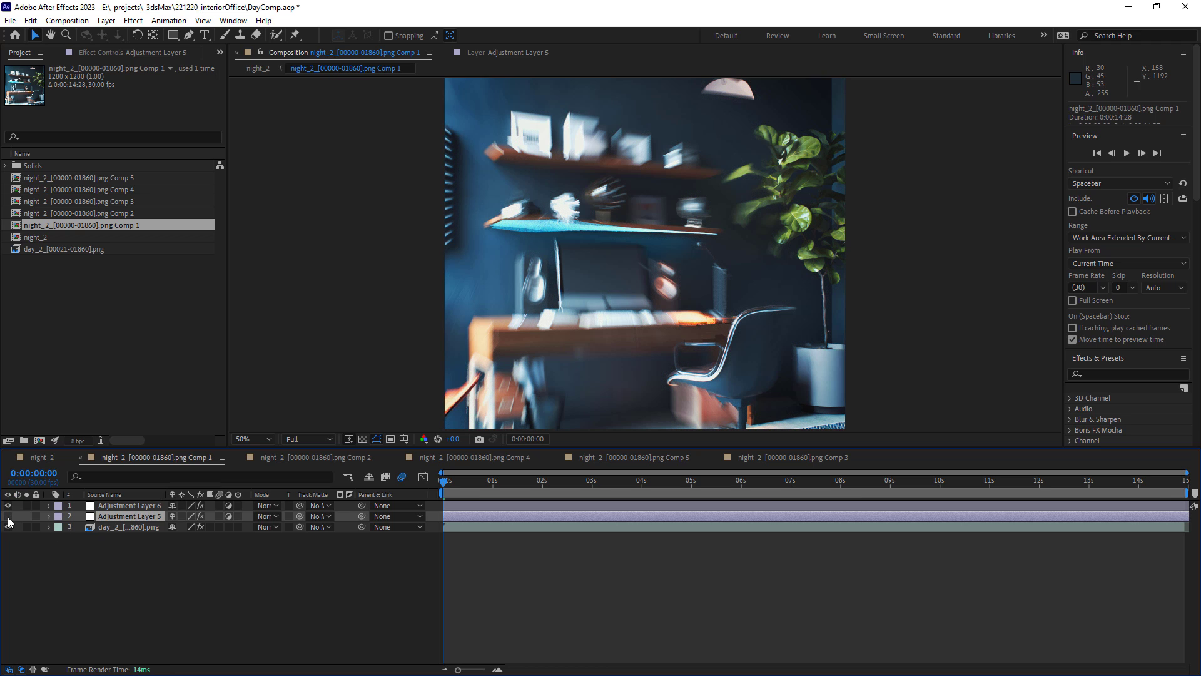
click(8, 517)
scroll(647, 290, up, 1)
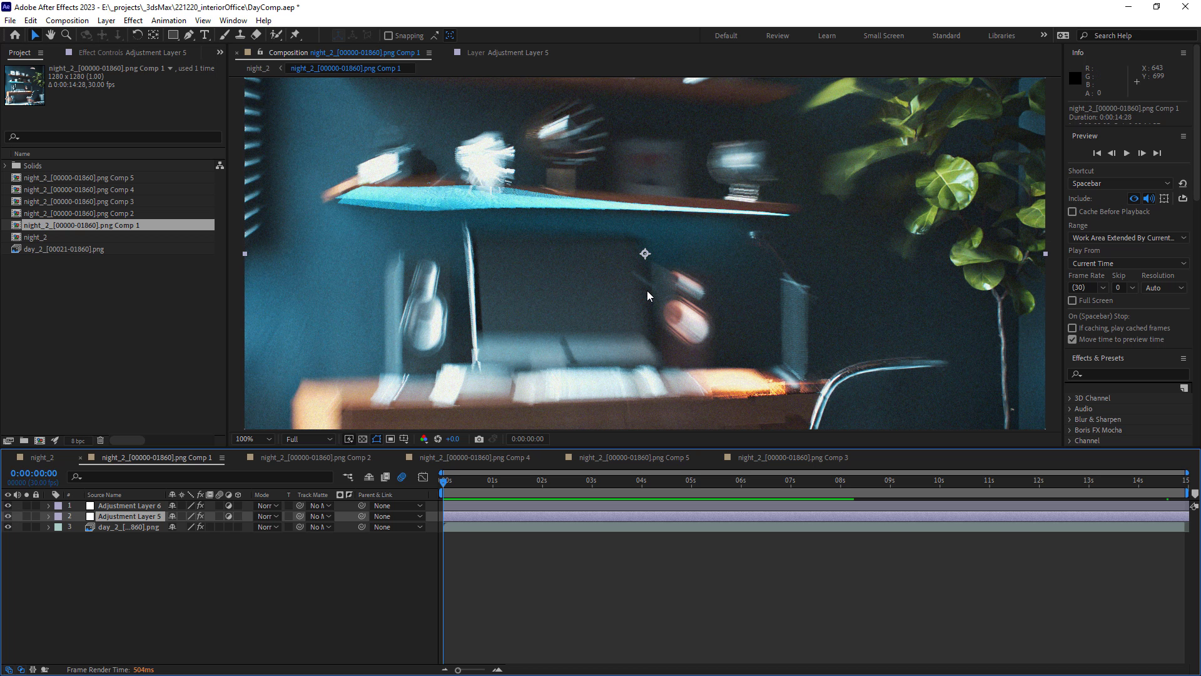
click(8, 518)
click(8, 517)
- Go to 0:00:01:00 and compare the sharp desk view with Adjustment Layer 5 hidden and shown
click(492, 479)
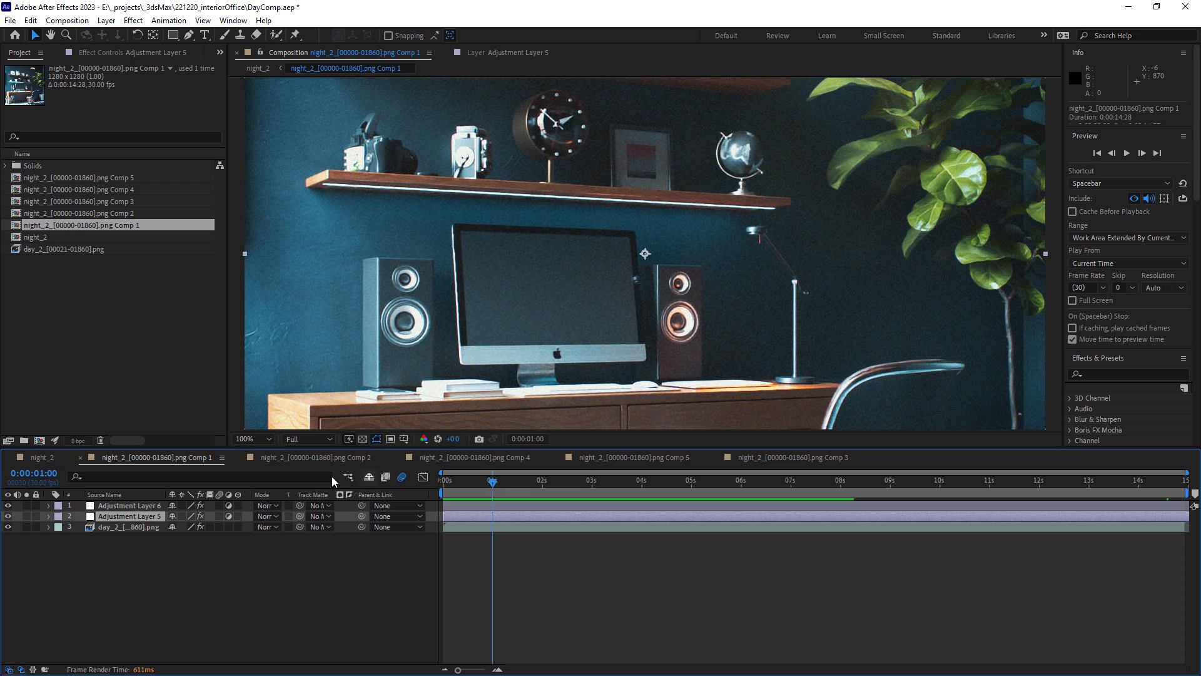
click(9, 517)
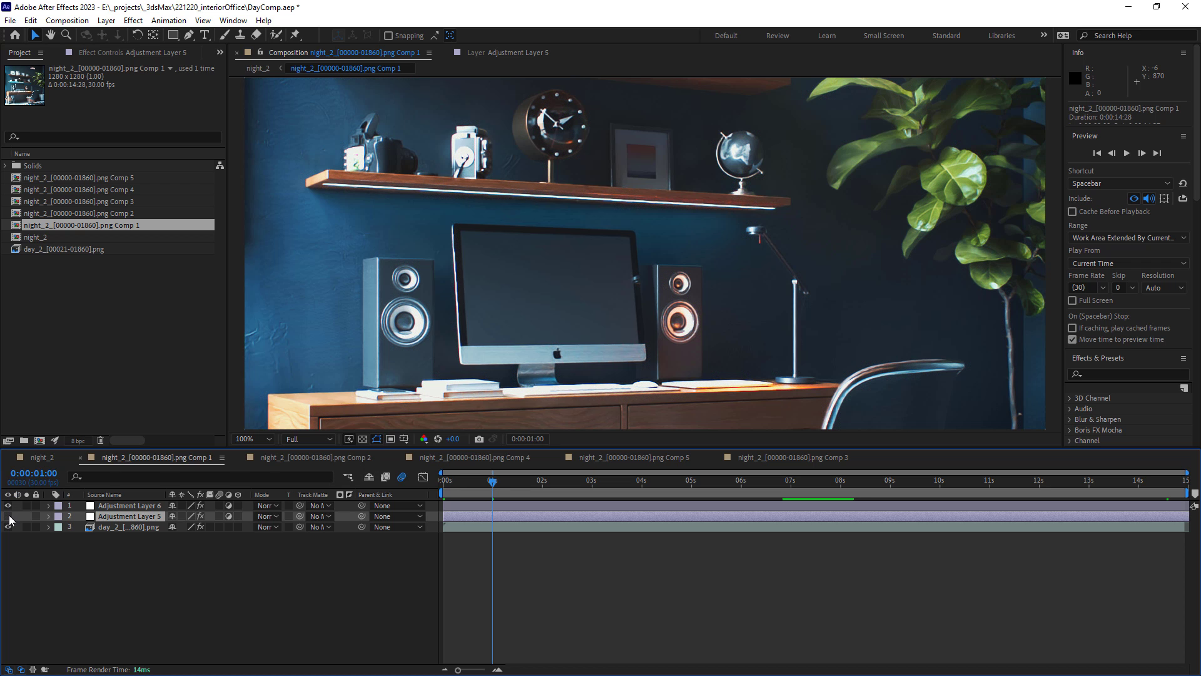
click(9, 517)
click(9, 518)
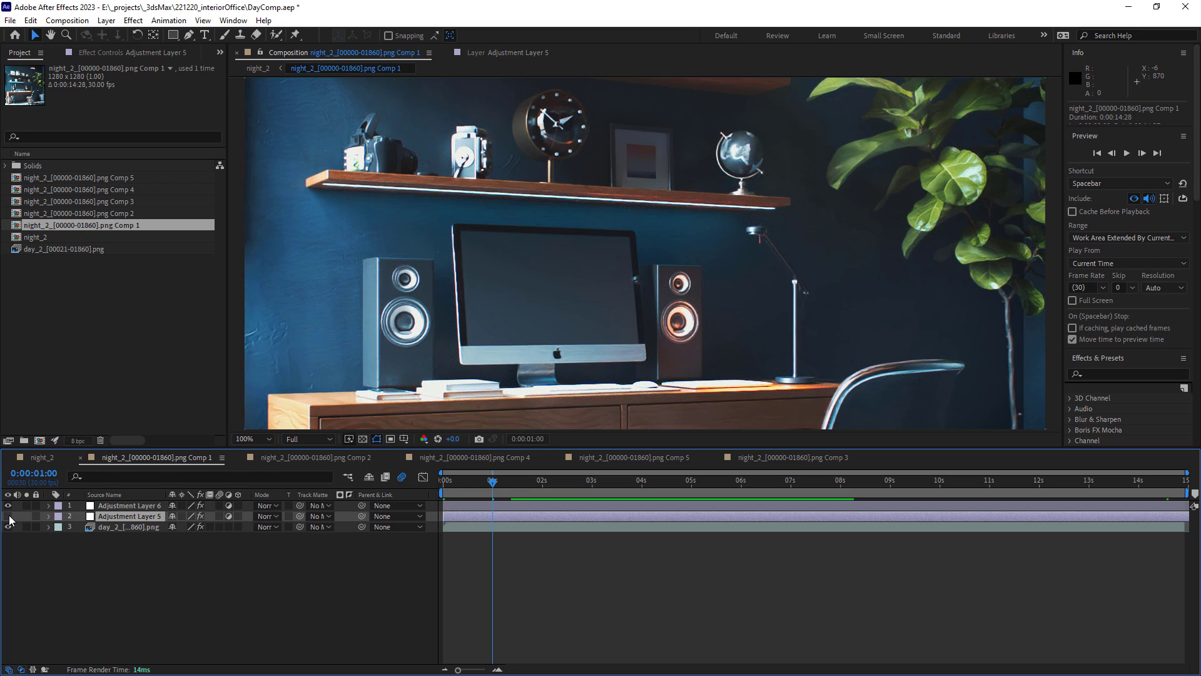
click(9, 517)
- Compare the image with Adjustment Layer 6 hidden and shown, at close range and in the full-frame view
click(8, 506)
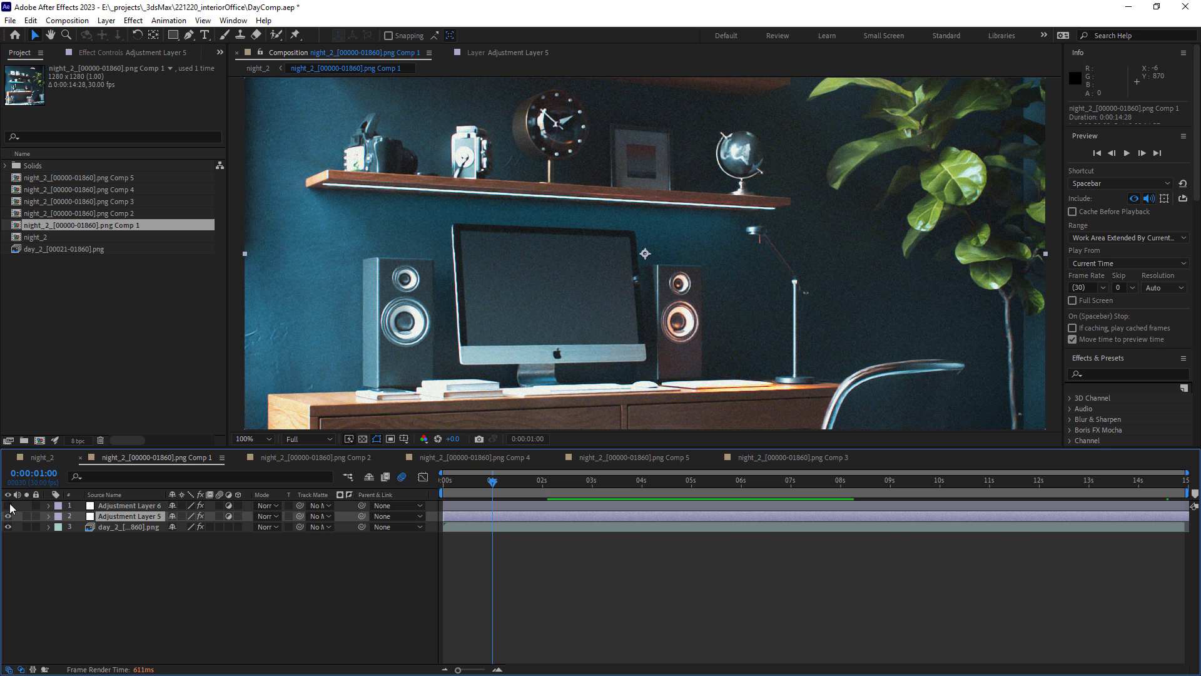
click(8, 505)
key(comma)
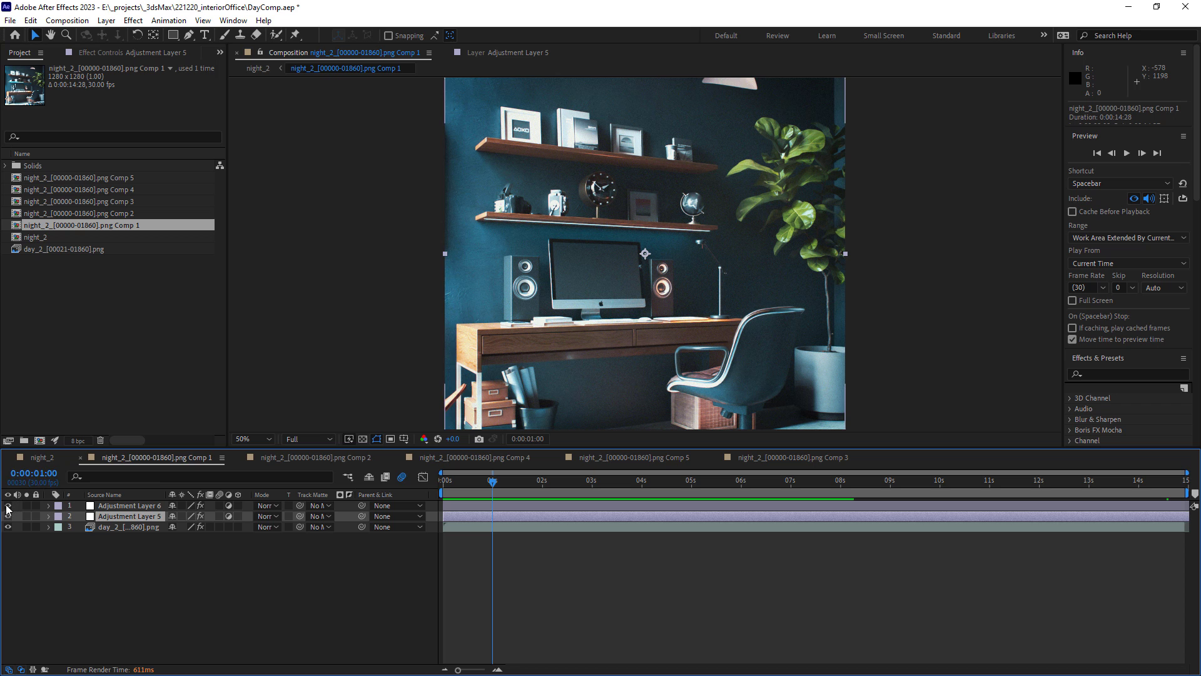
click(8, 506)
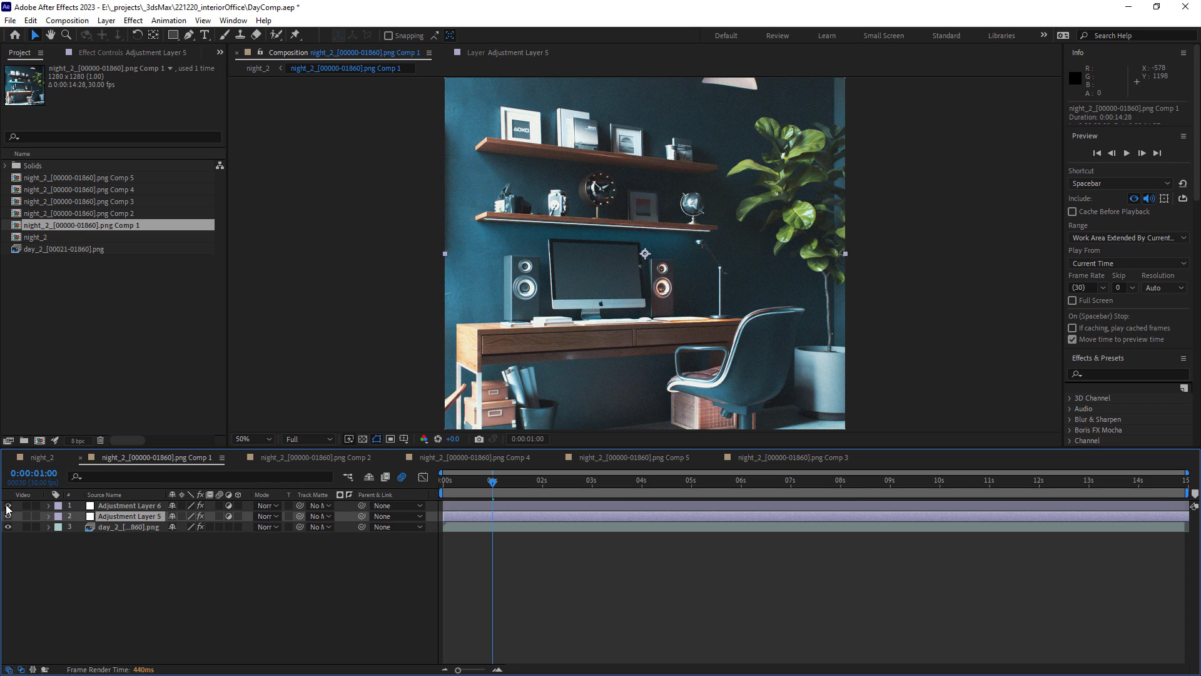
click(8, 507)
click(8, 506)
click(8, 506)
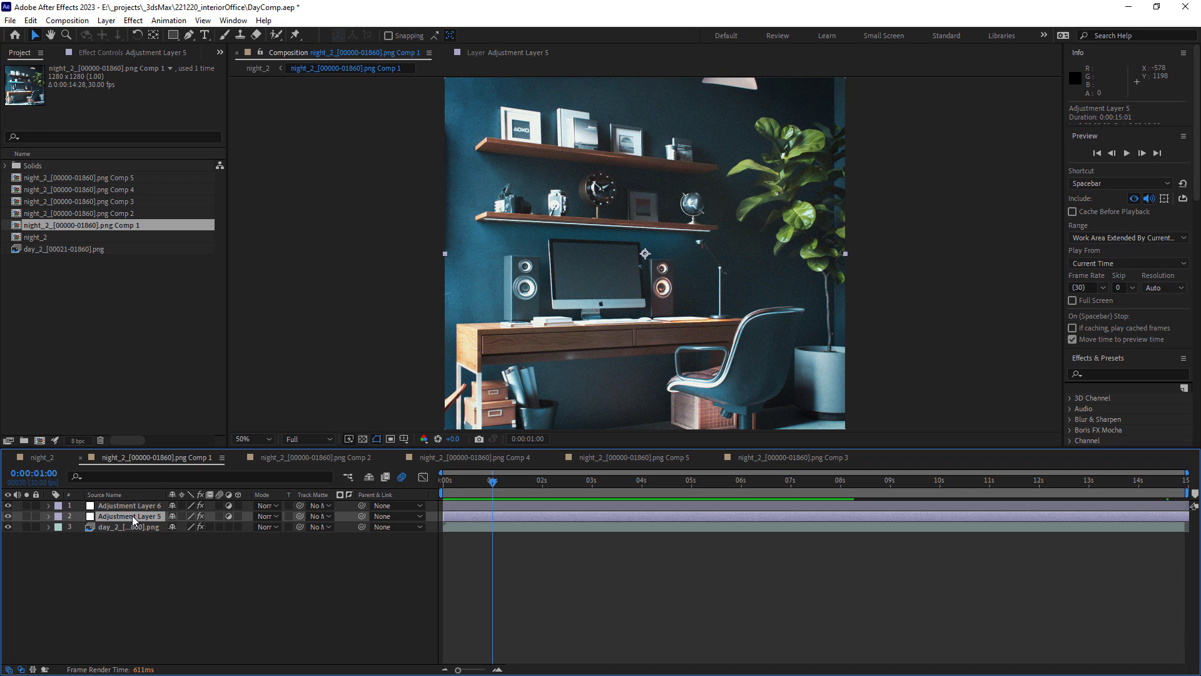
- Show the effects of Adjustment Layer 5, collapse their settings, and compare the image with Levels and Curves on and off
click(170, 53)
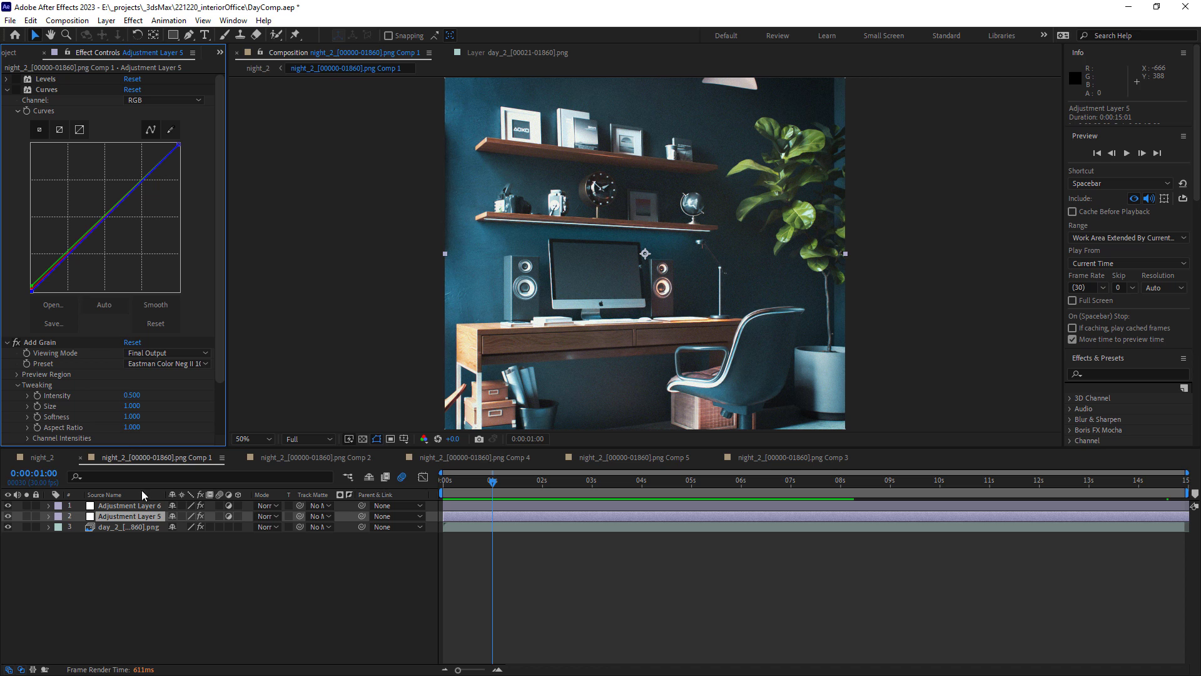
click(7, 91)
click(7, 102)
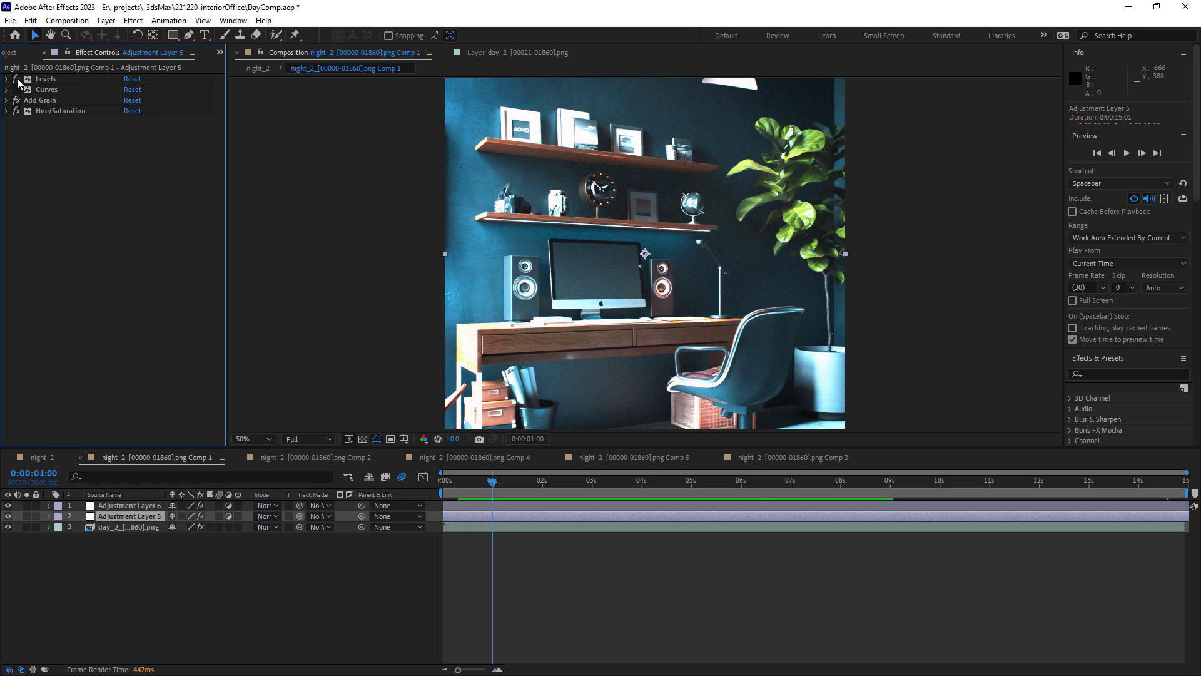
click(16, 80)
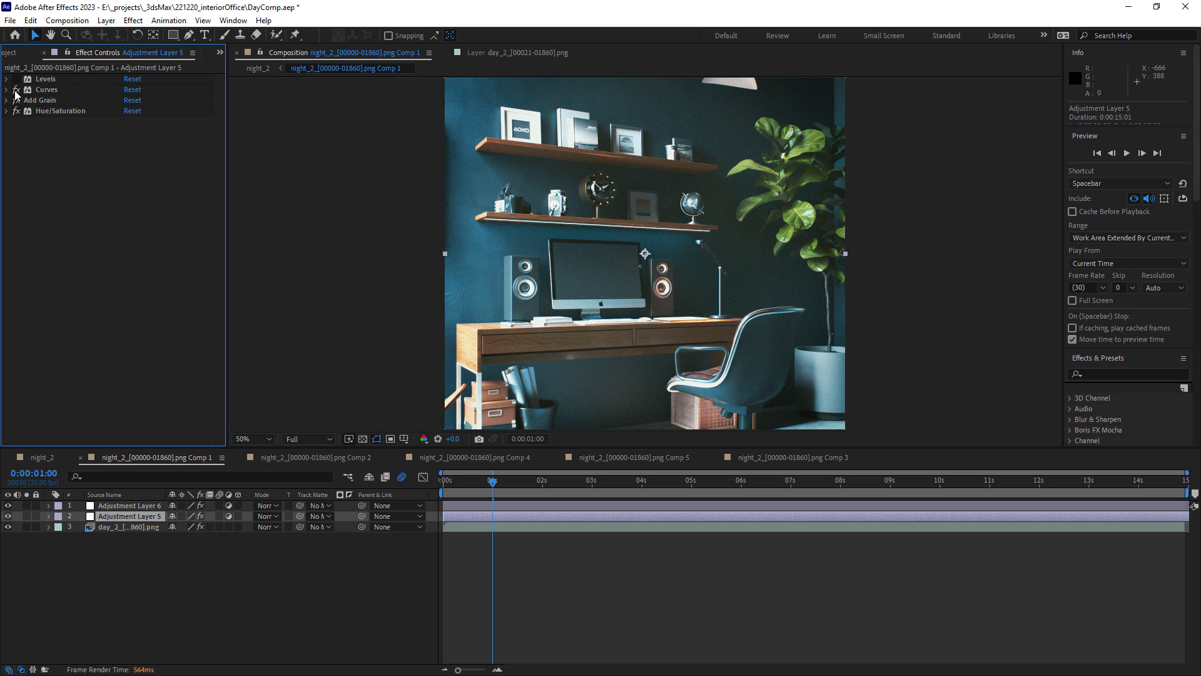
click(17, 91)
- Examine the Curves effect of Adjustment Layer 5 in its Green channel, and return it to the RGB channel
click(7, 90)
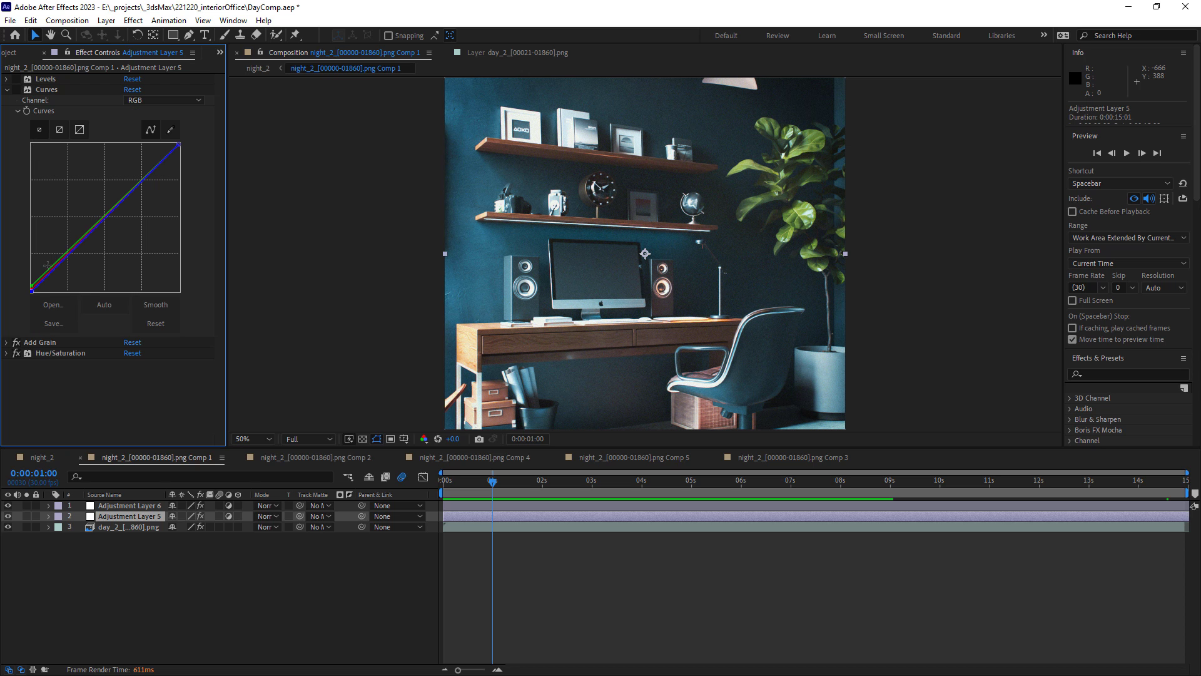
click(167, 100)
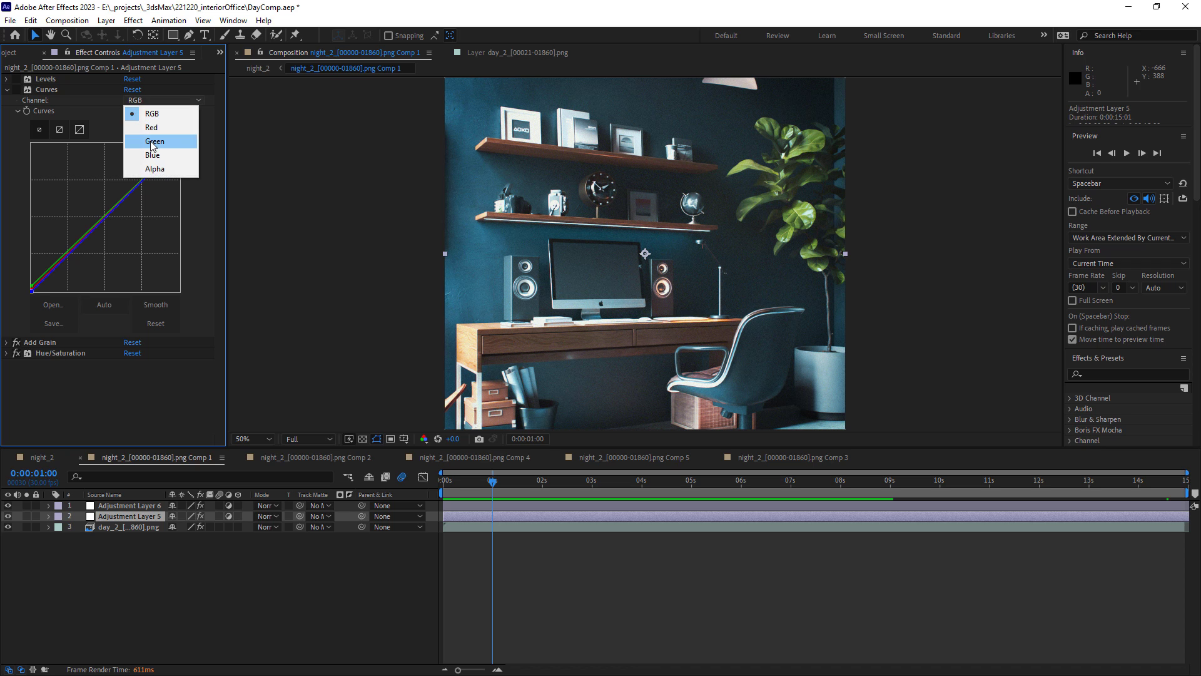
click(147, 143)
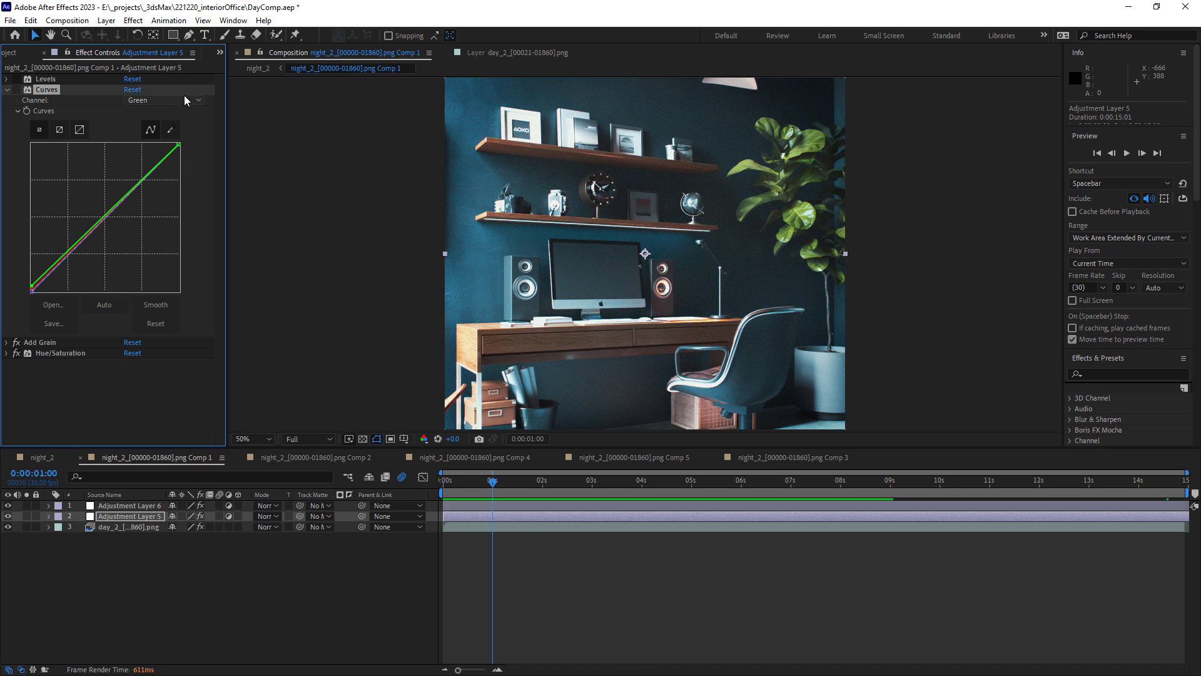
click(200, 100)
click(143, 114)
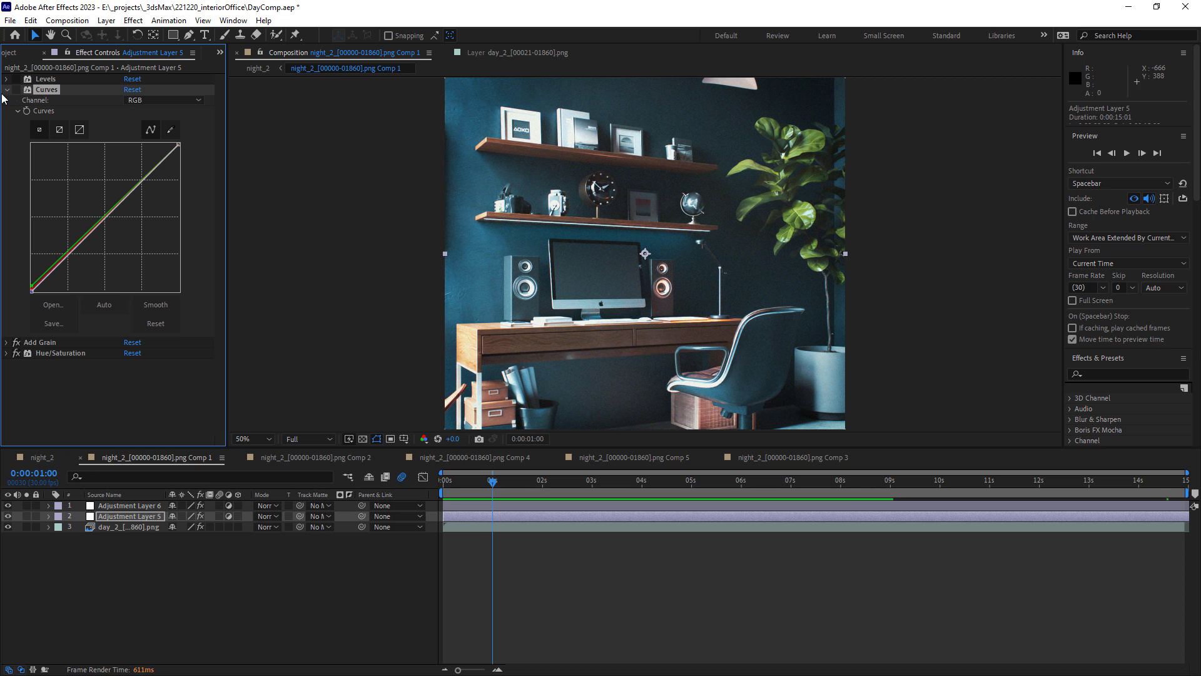
- Collapse Curves, expand the Add Grain settings, and inspect the grain on the image at 100% magnification
click(8, 90)
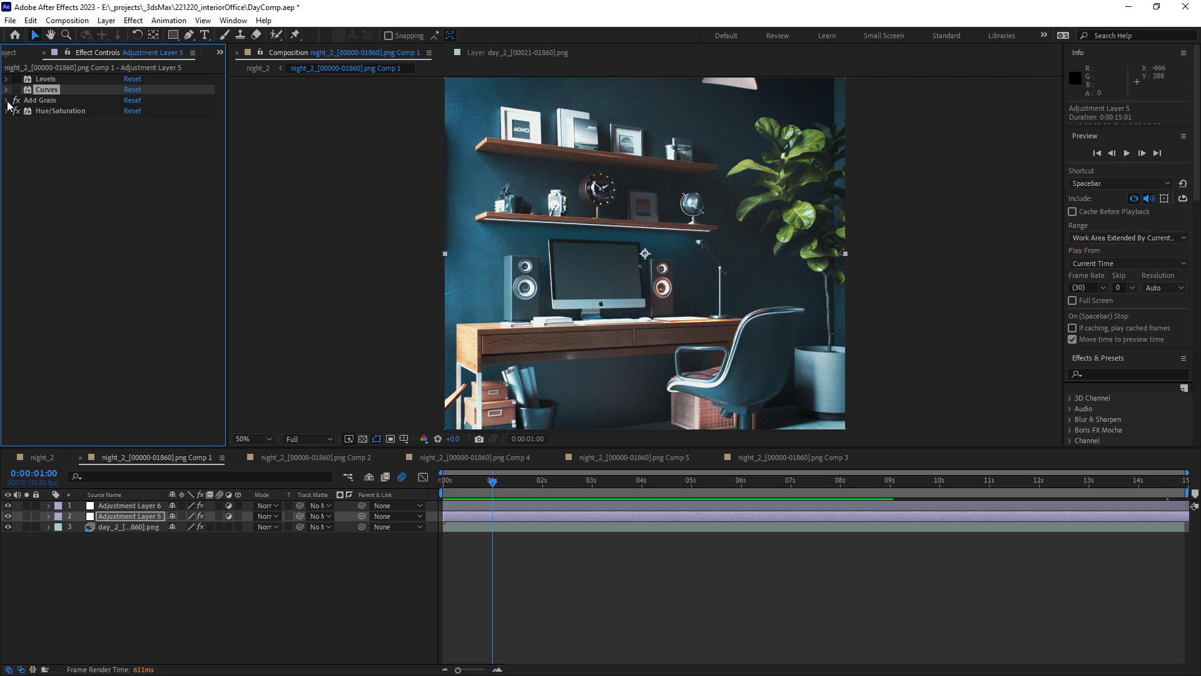
click(8, 101)
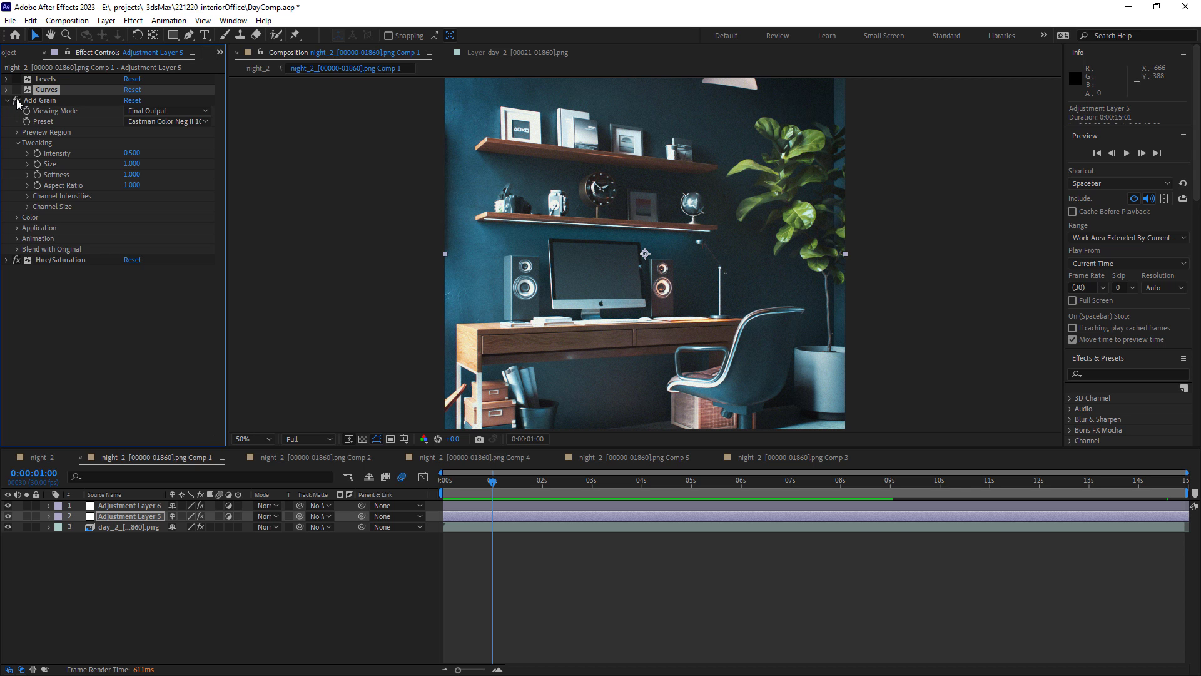
key(slash)
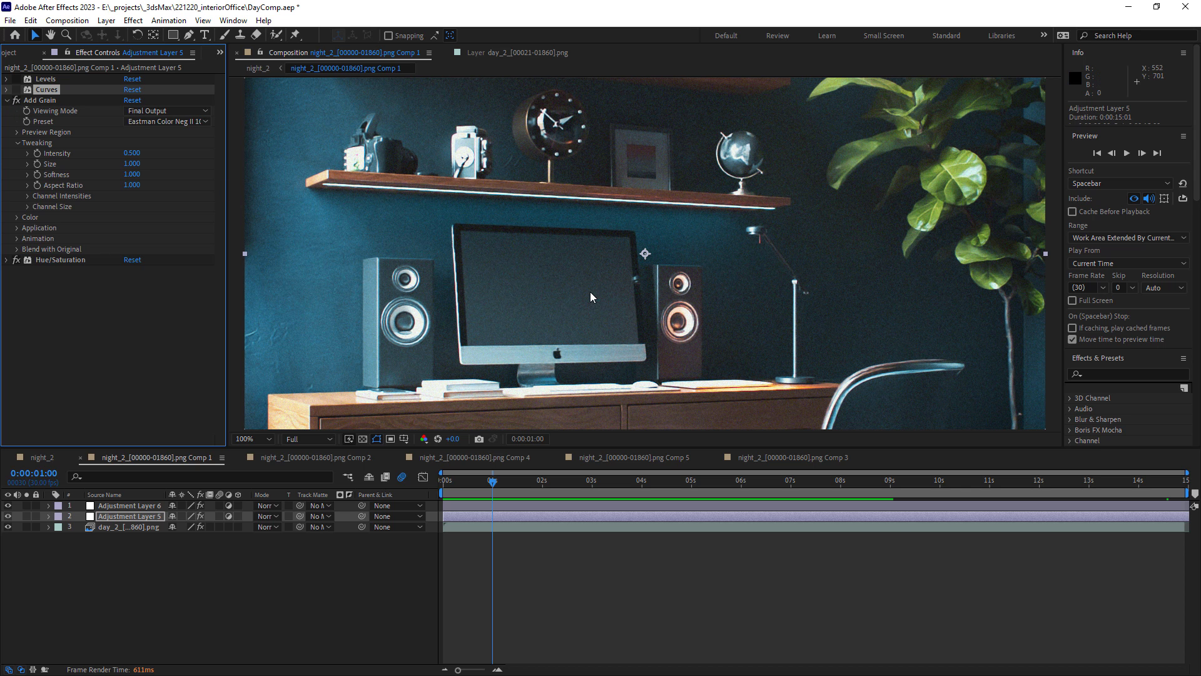
- Collapse the Add Grain settings, examine the Hue/Saturation settings of Adjustment Layer 5, and collapse them with the full frame in view
click(16, 100)
click(7, 101)
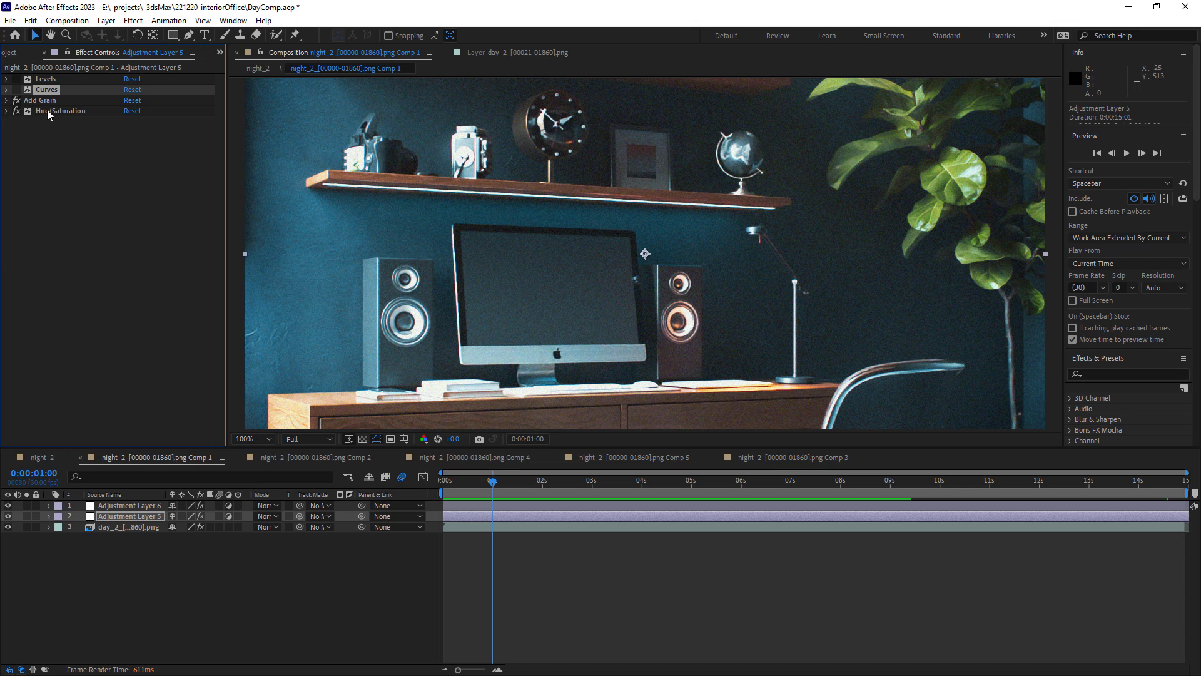
click(6, 111)
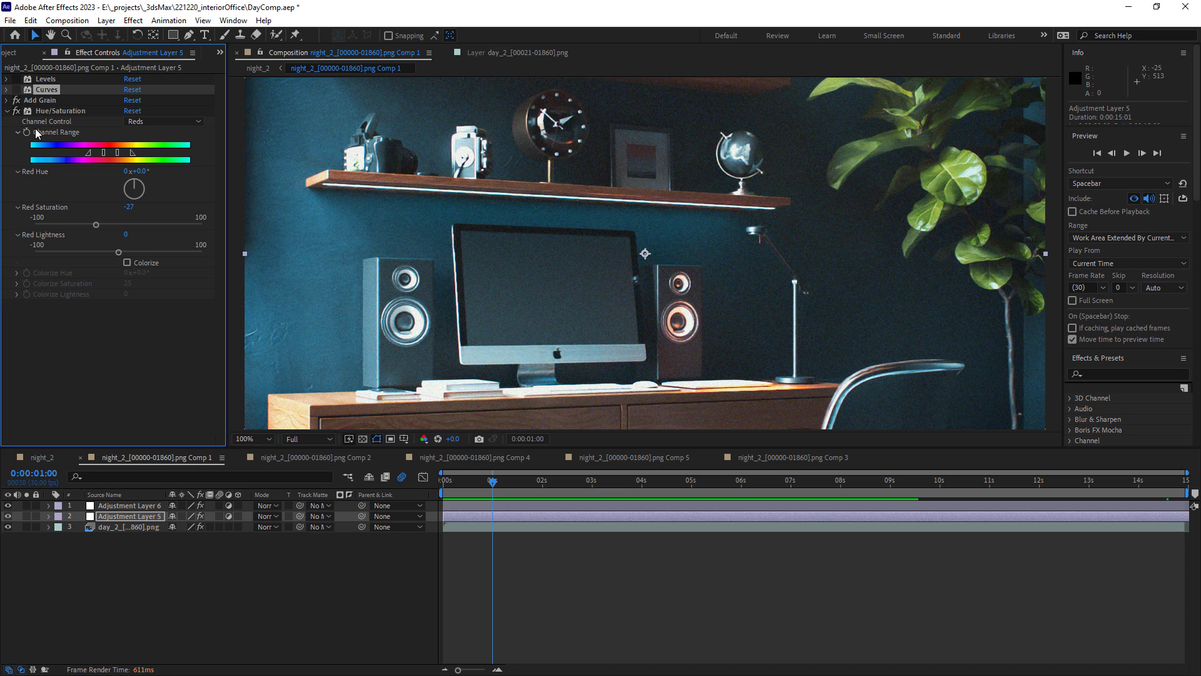
click(6, 111)
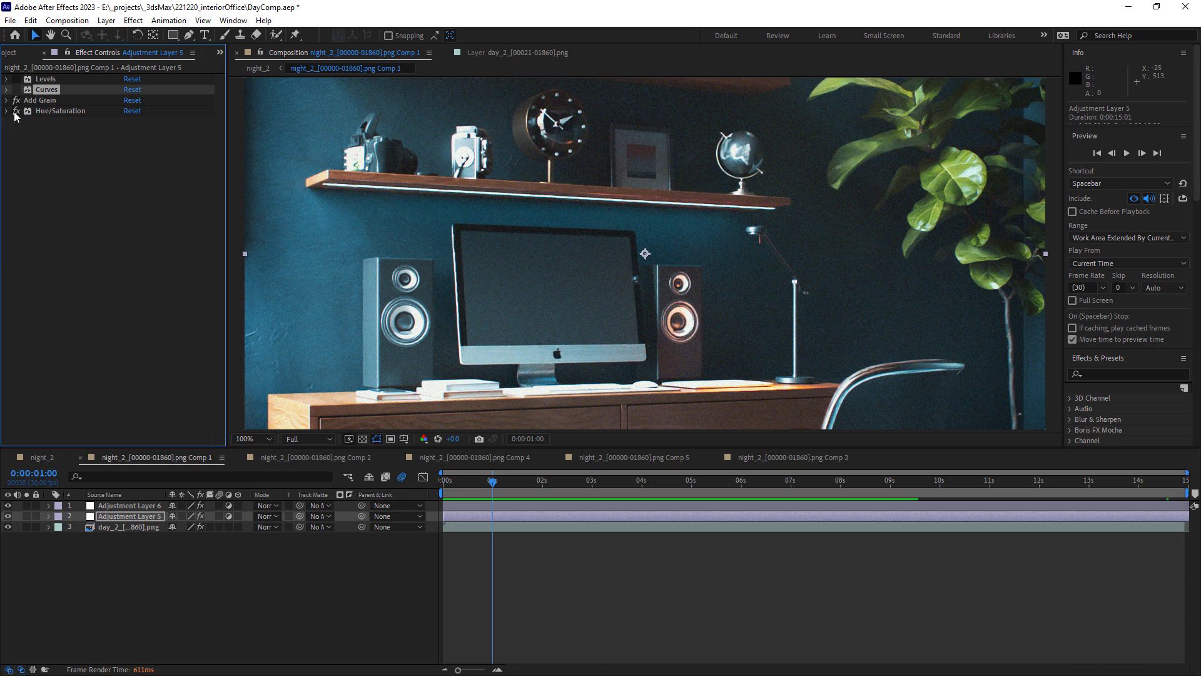
scroll(654, 223, down, 2)
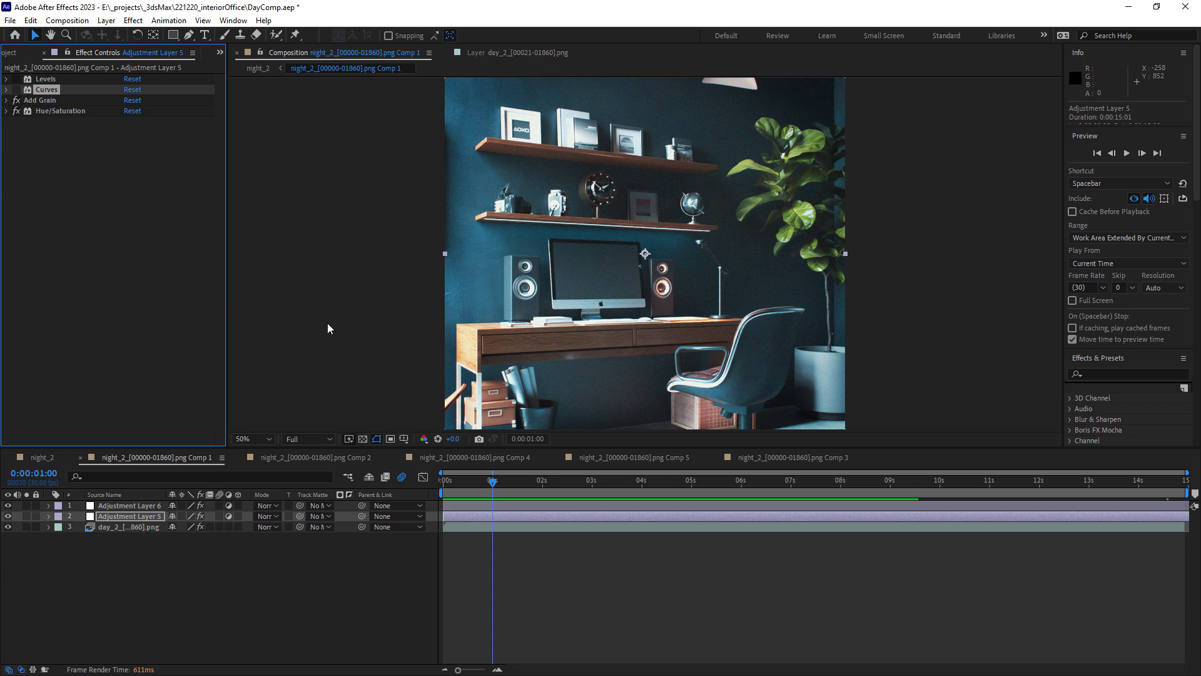
click(39, 457)
double_click(614, 589)
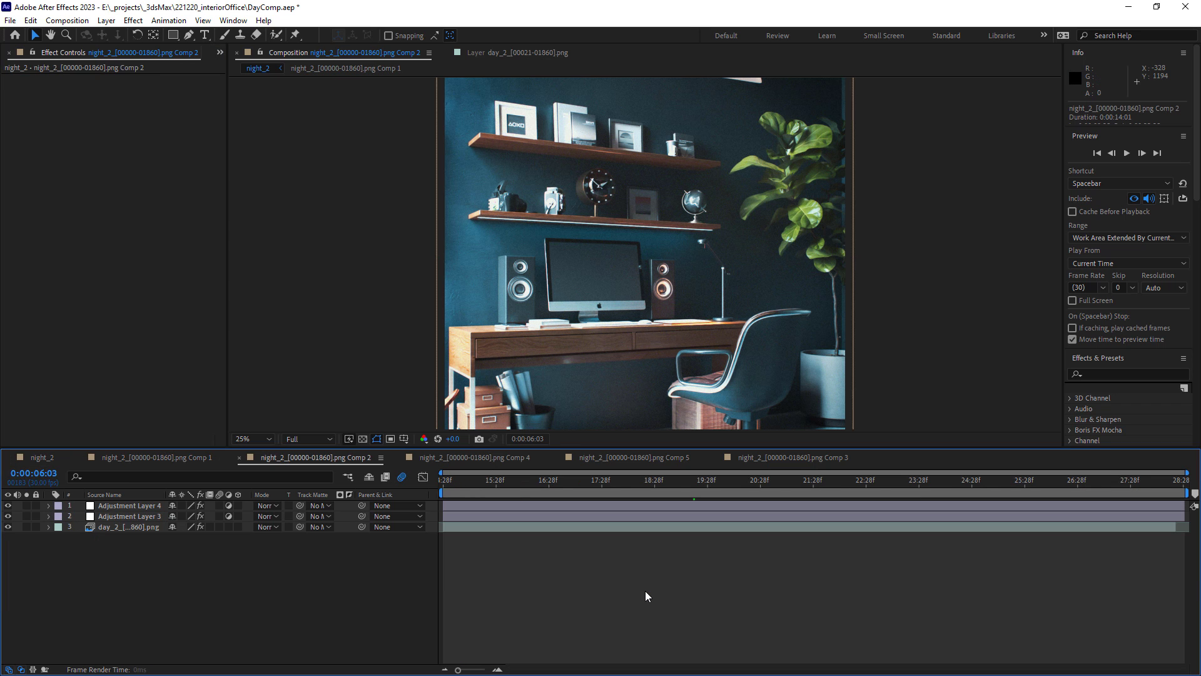
click(742, 480)
scroll(696, 245, up, 2)
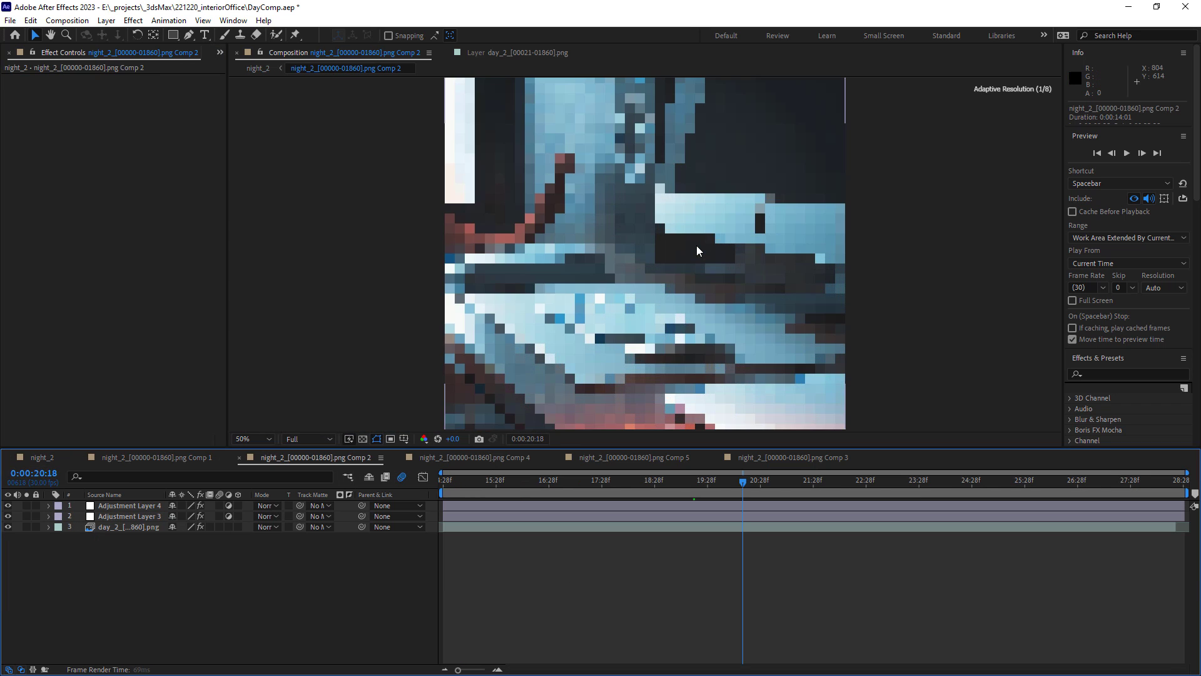
scroll(696, 247, down, 2)
scroll(696, 247, up, 2)
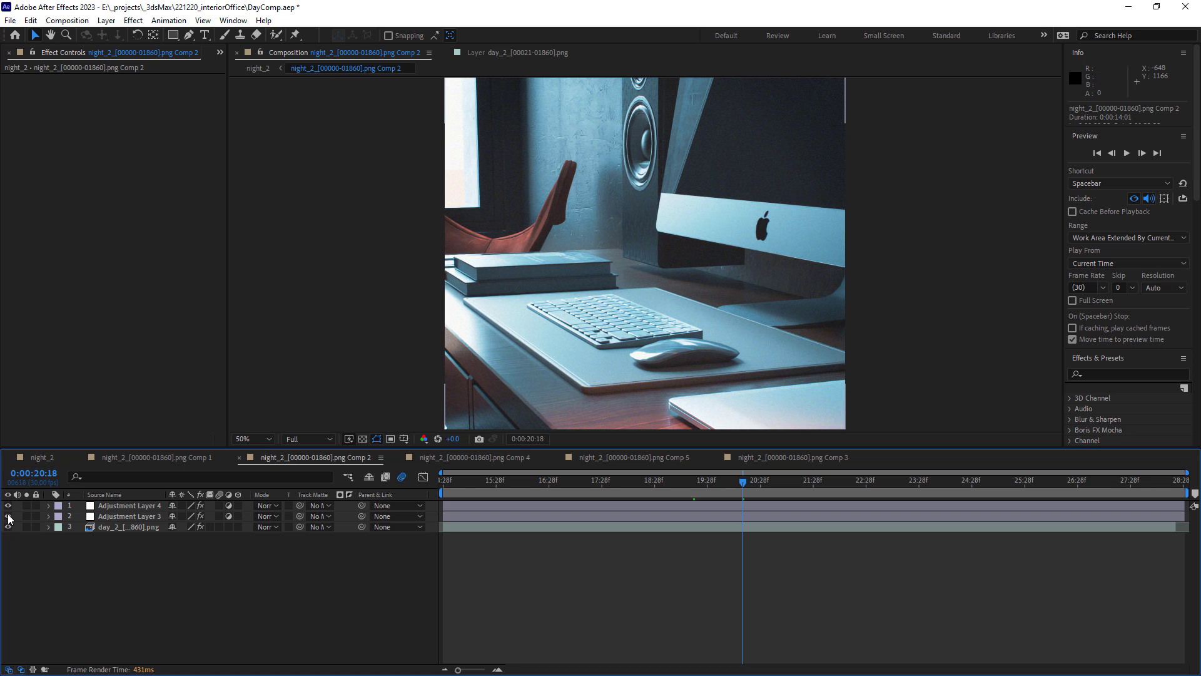
- Compare the keyboard close-up in Comp 2 with Adjustment Layer 3 hidden and shown
click(9, 516)
click(8, 516)
click(9, 516)
click(8, 517)
- Return to the night_2 composition and scrub to the vintage camera close-up at 0:00:21:09
key(comma)
click(49, 461)
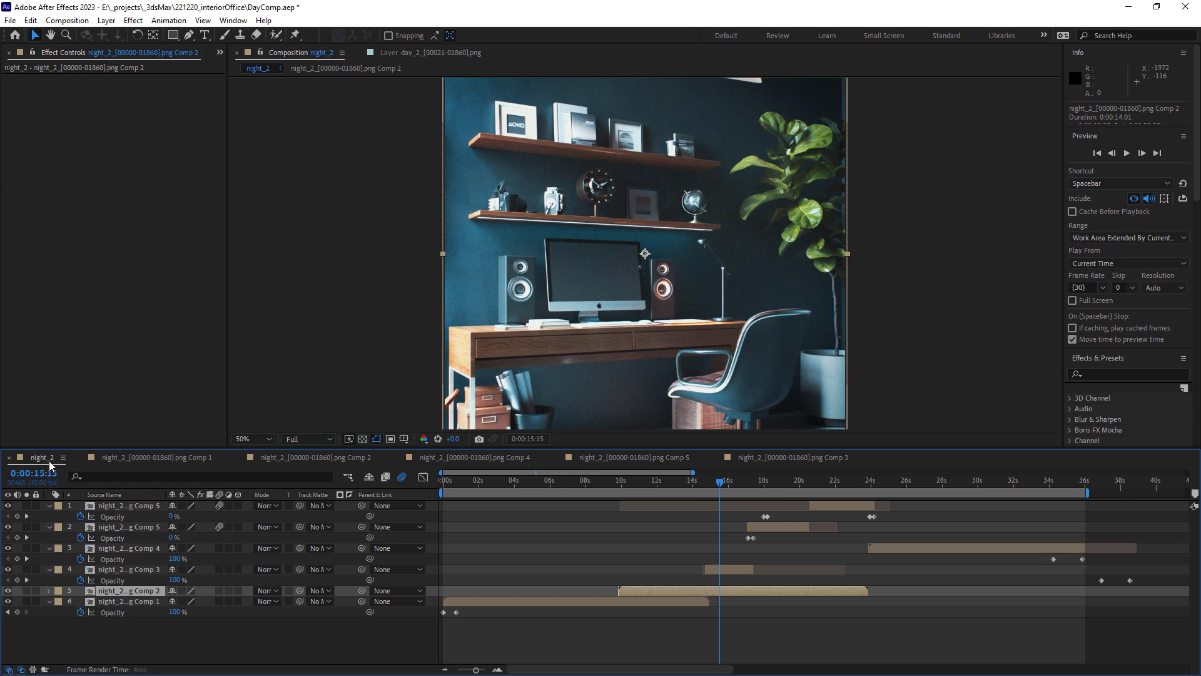
drag(721, 490, 824, 523)
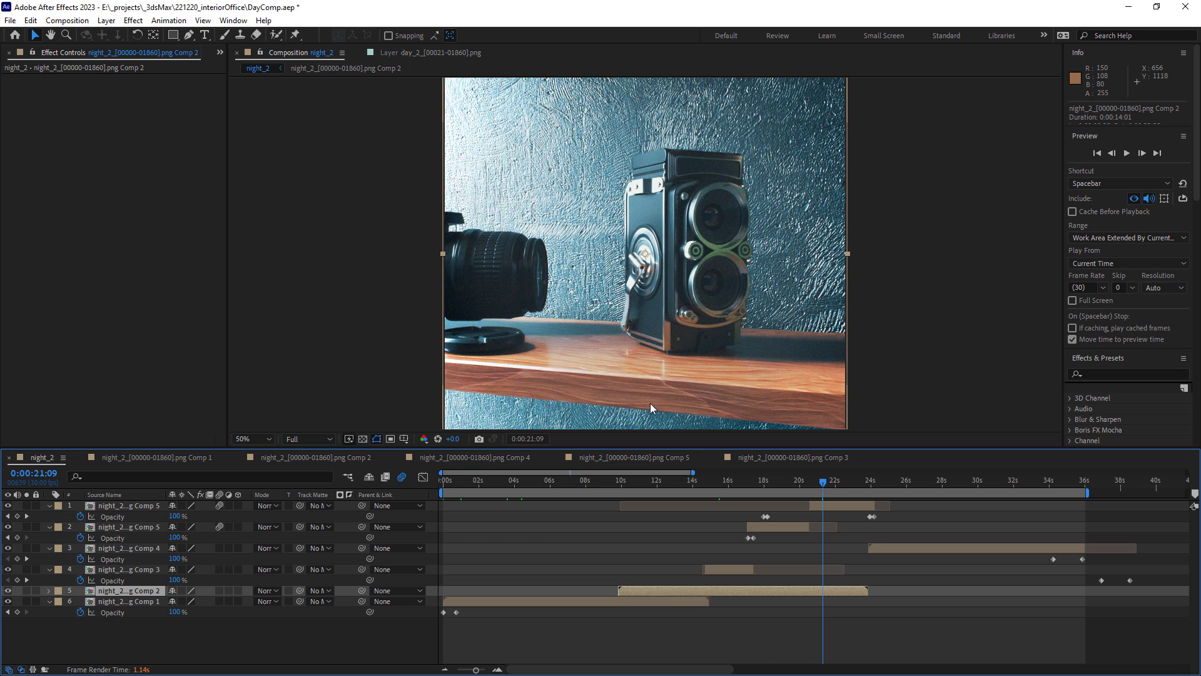
- Open the project nightComp.aep and view the desk shot in its night_2 composition at 0:00:04:21
click(12, 22)
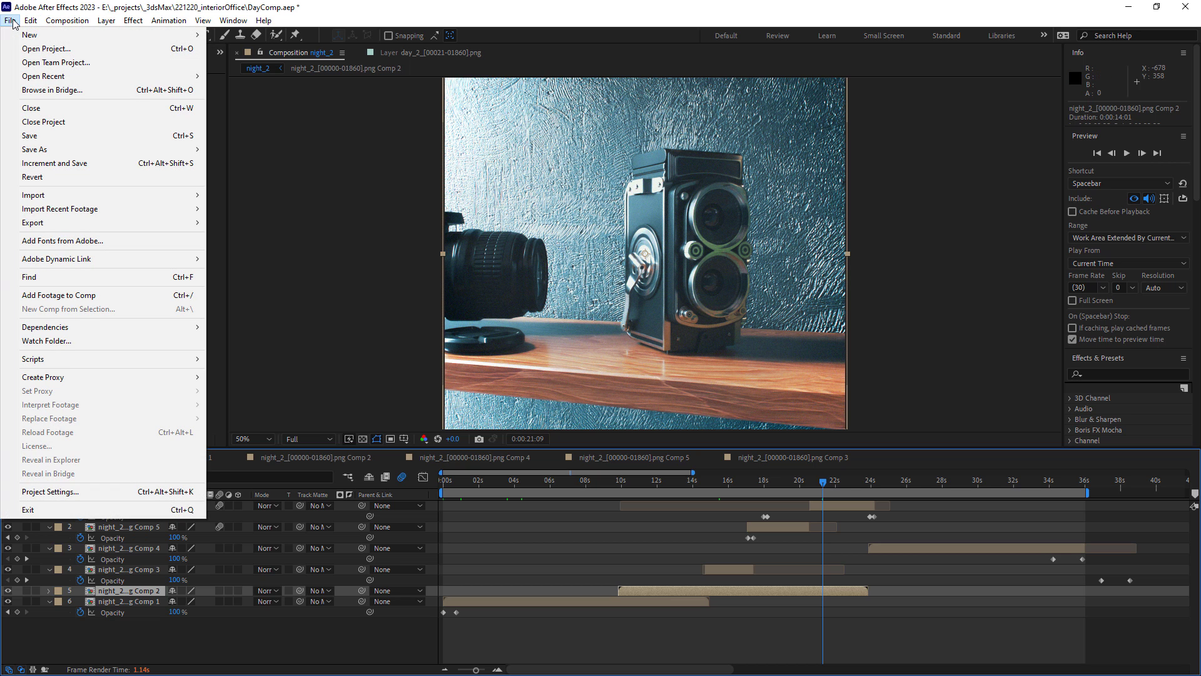
click(44, 48)
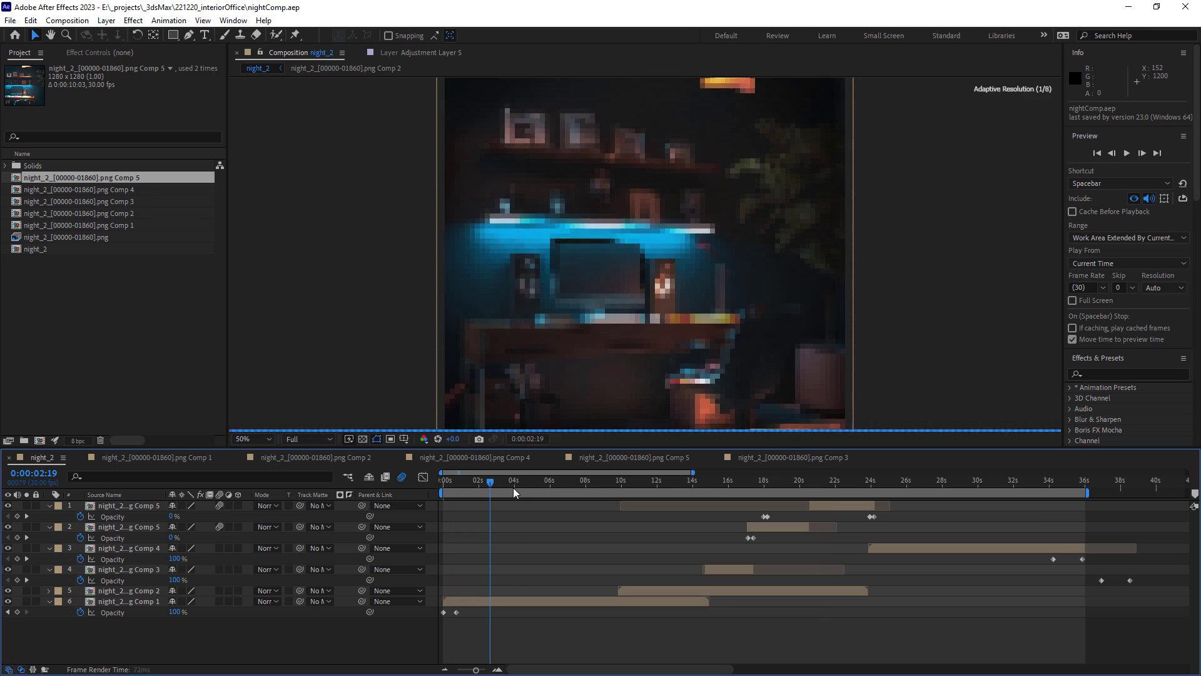
drag(513, 487, 528, 491)
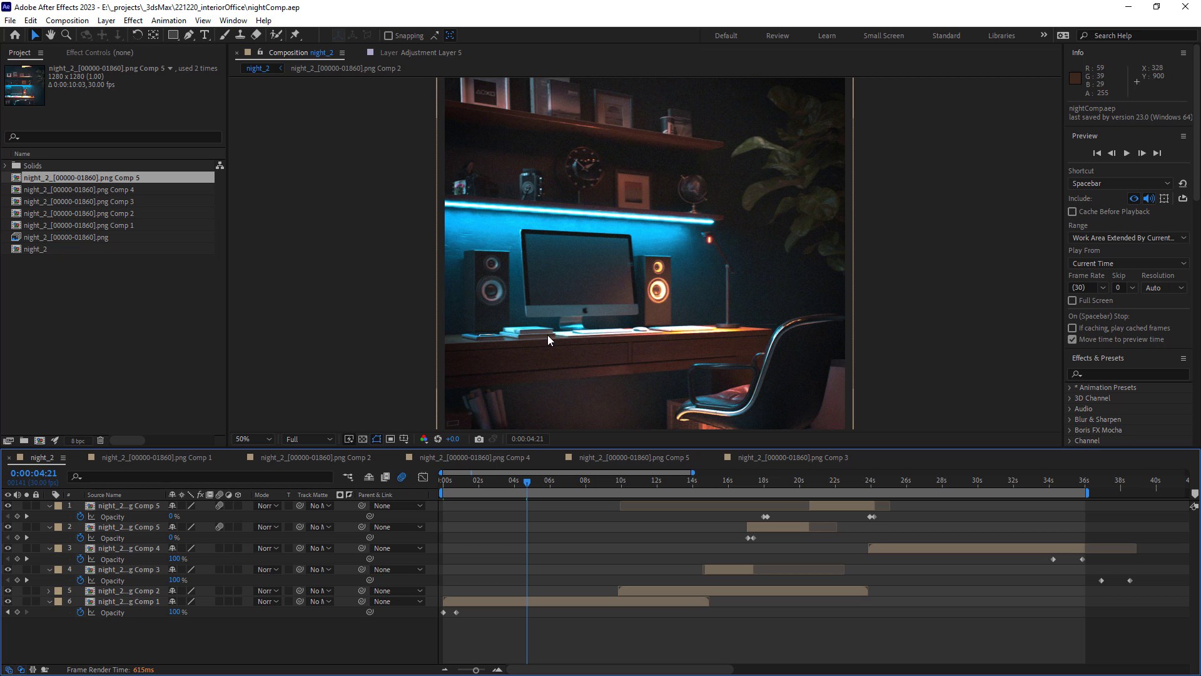
- Scrub night_2 to the camera close-up at 0:00:22:01, inspect it, and return to the desk shot at 0:00:04:11 for a playback preview
drag(527, 485, 833, 491)
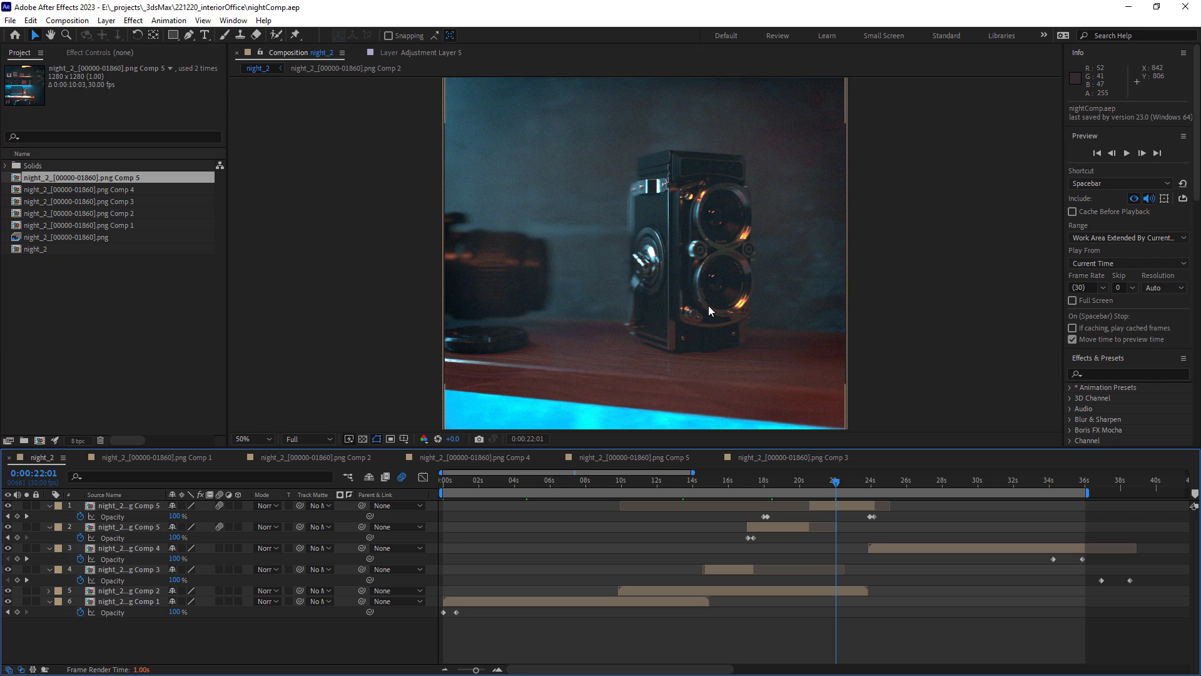
scroll(708, 305, down, 1)
scroll(708, 306, up, 1)
drag(836, 483, 521, 491)
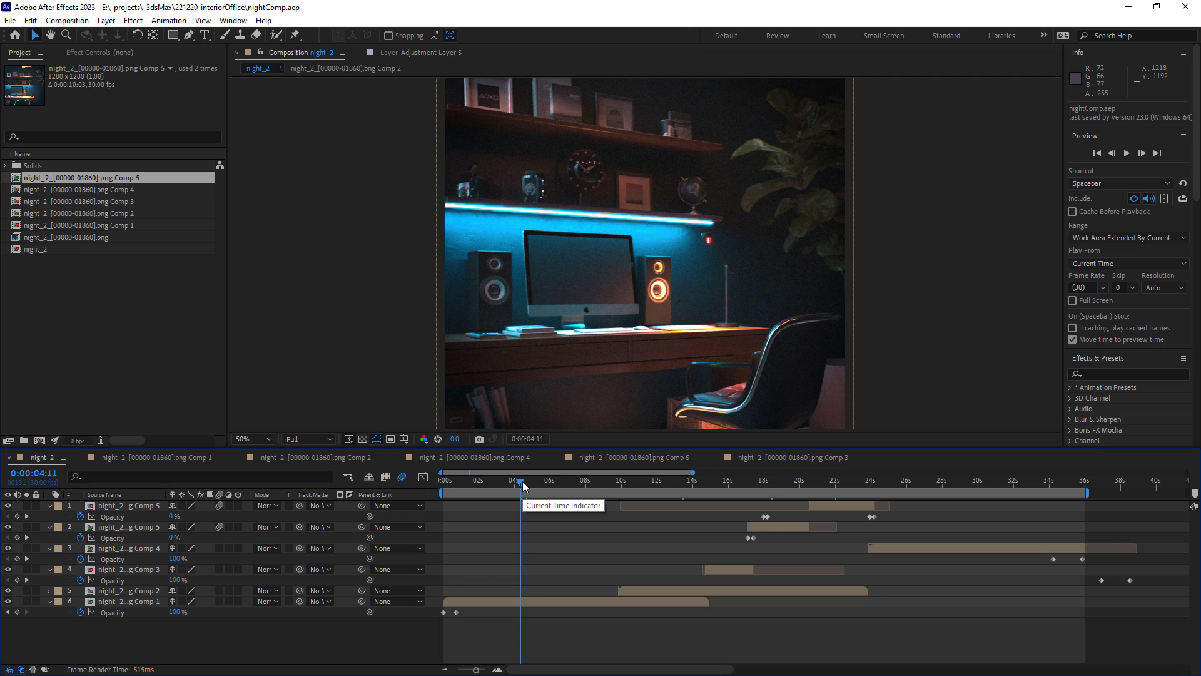
key(space)
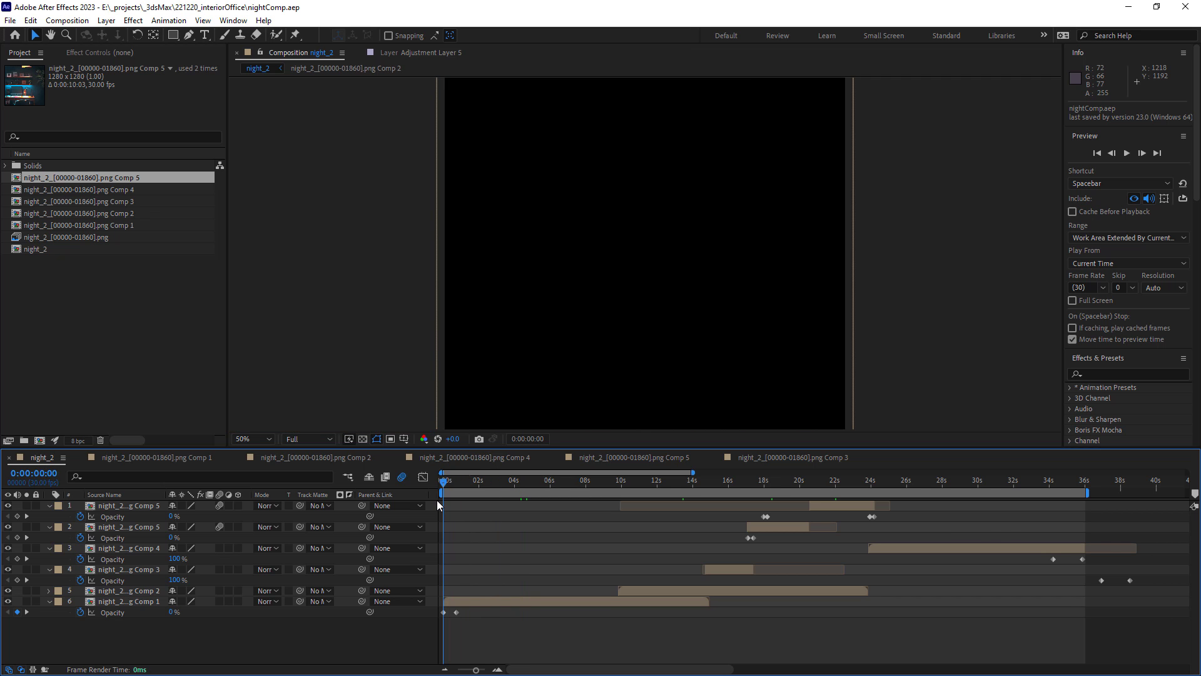
drag(446, 489, 570, 499)
double_click(559, 601)
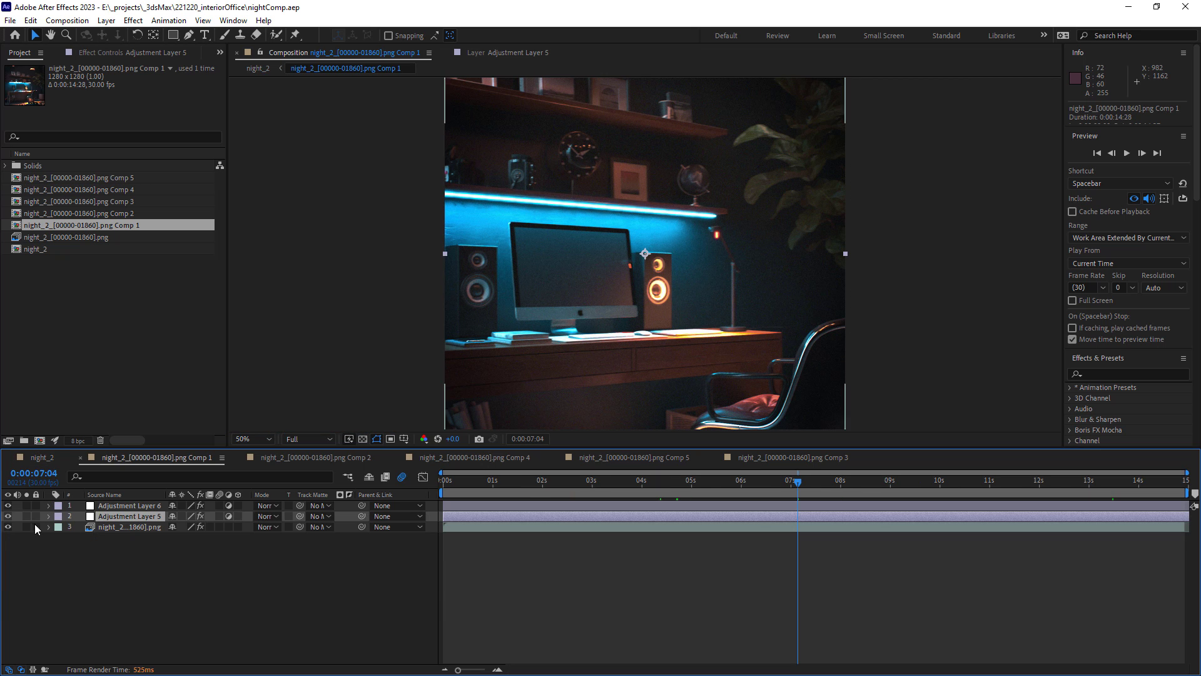
click(9, 506)
click(9, 516)
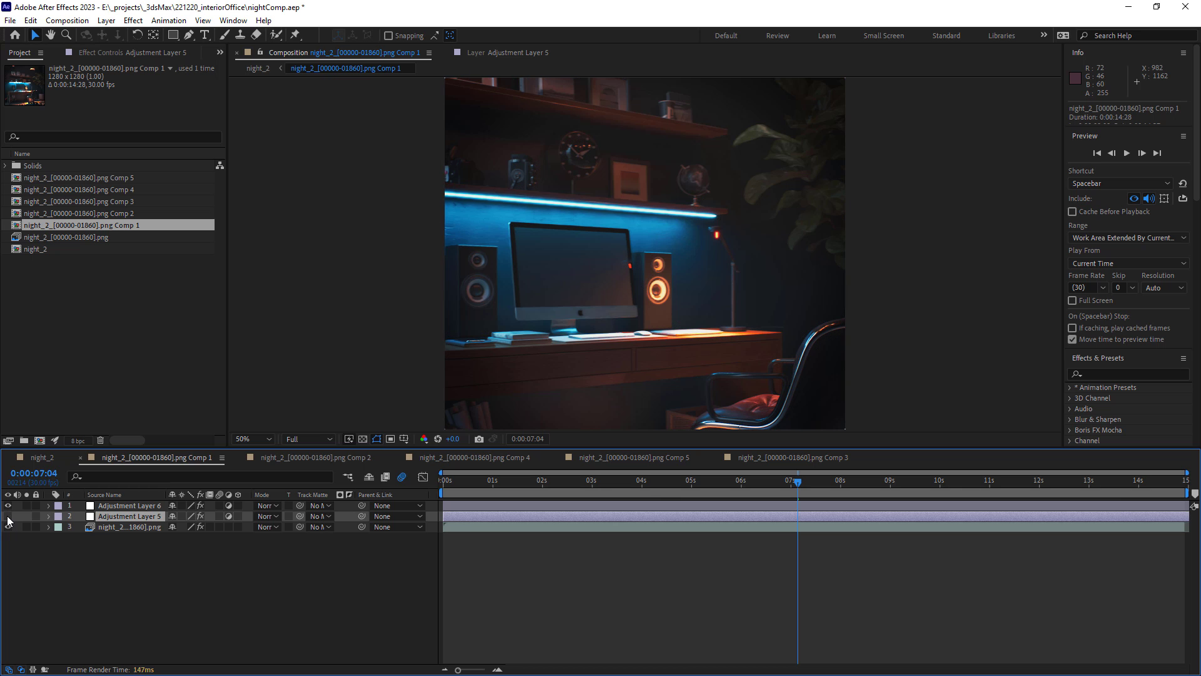
click(8, 516)
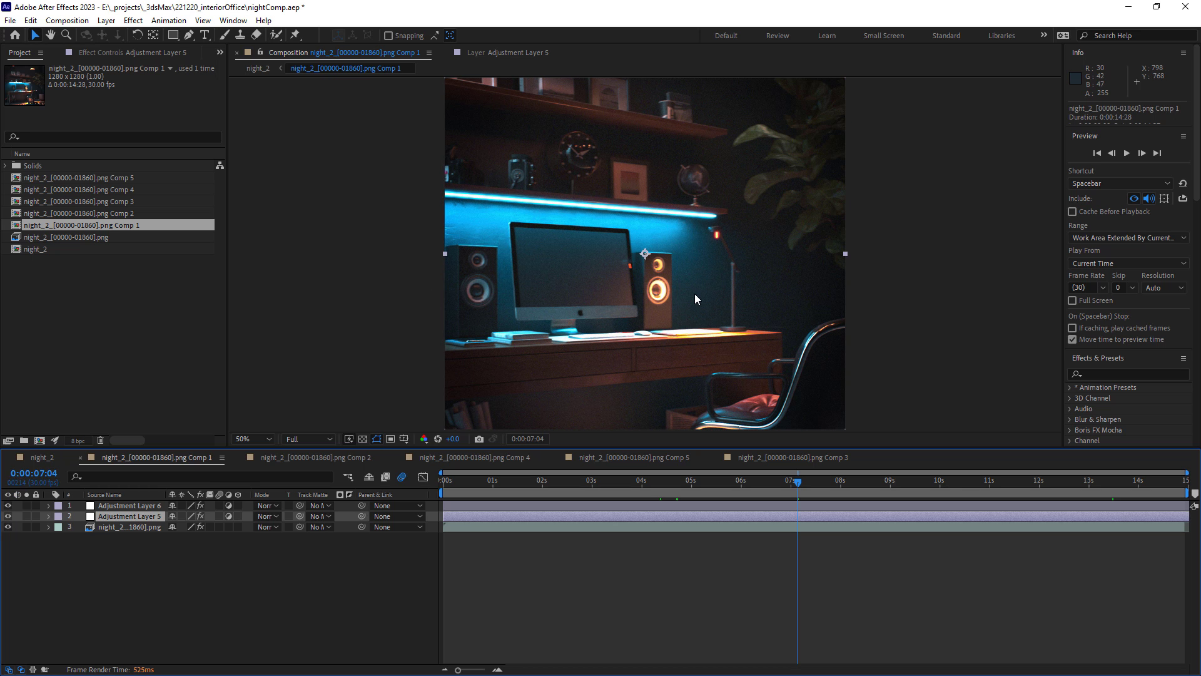